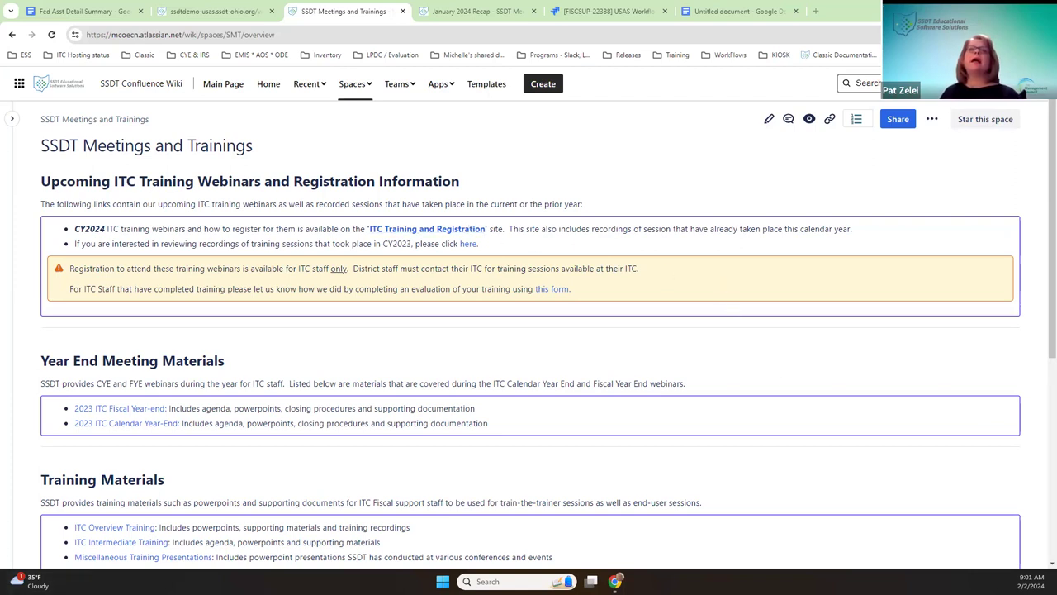
Open the Calendar Year 2024 link under Release Recaps on the SSDT Meetings and Trainings page
scroll(590, 408, "down", 3)
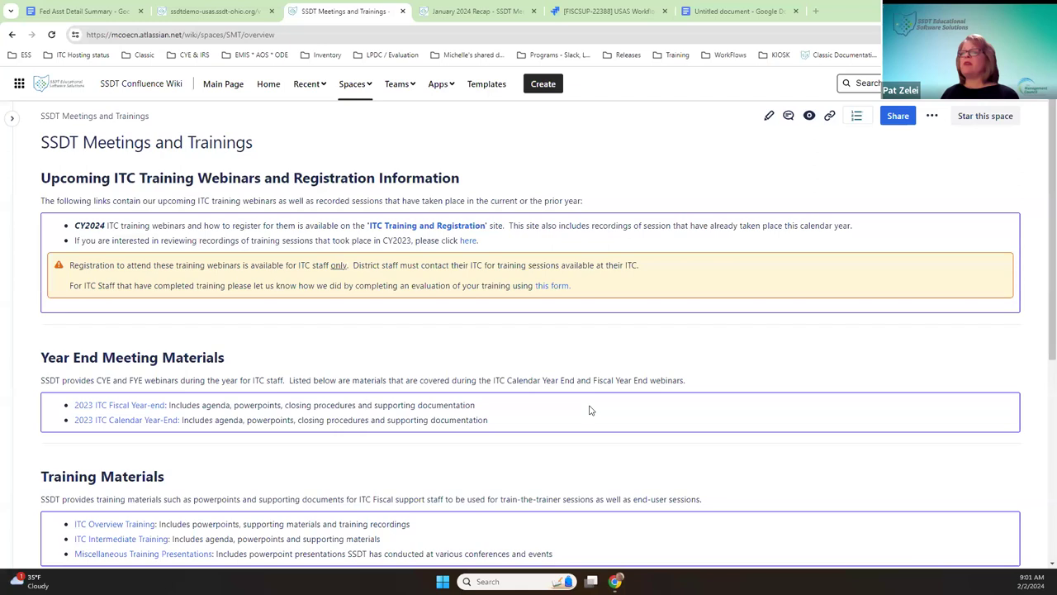
scroll(527, 442, "down", 2)
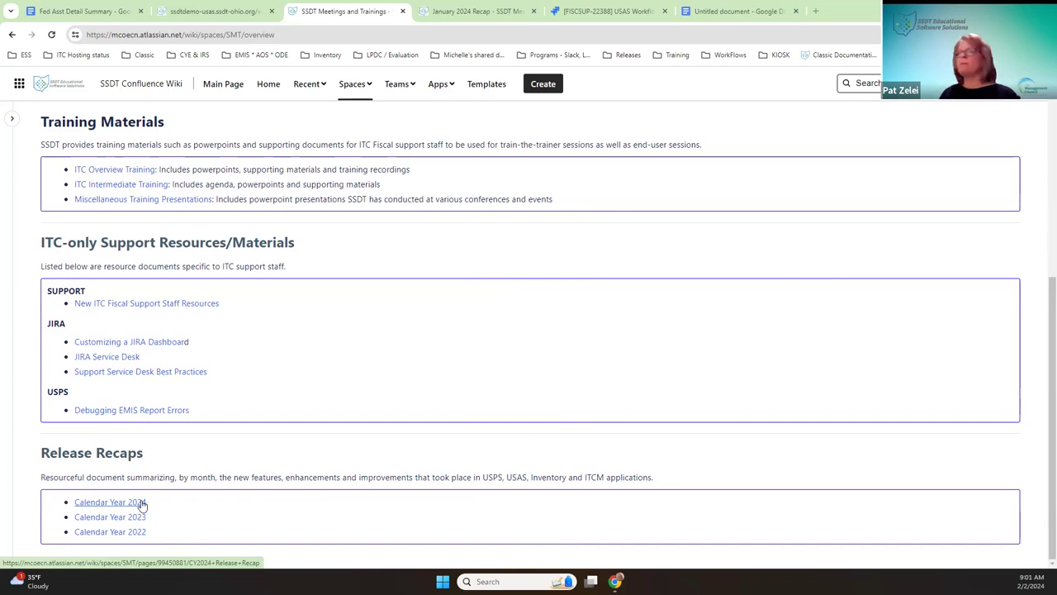
left_click(121, 507)
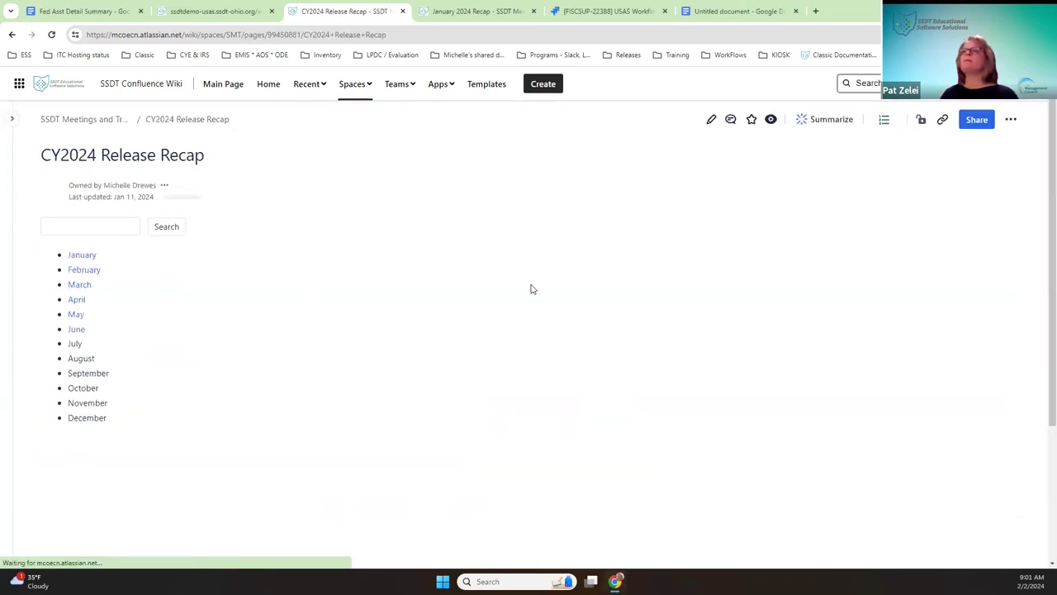
Open the January 2024 Recap page and bring the USAS Releases table into view
left_click(83, 255)
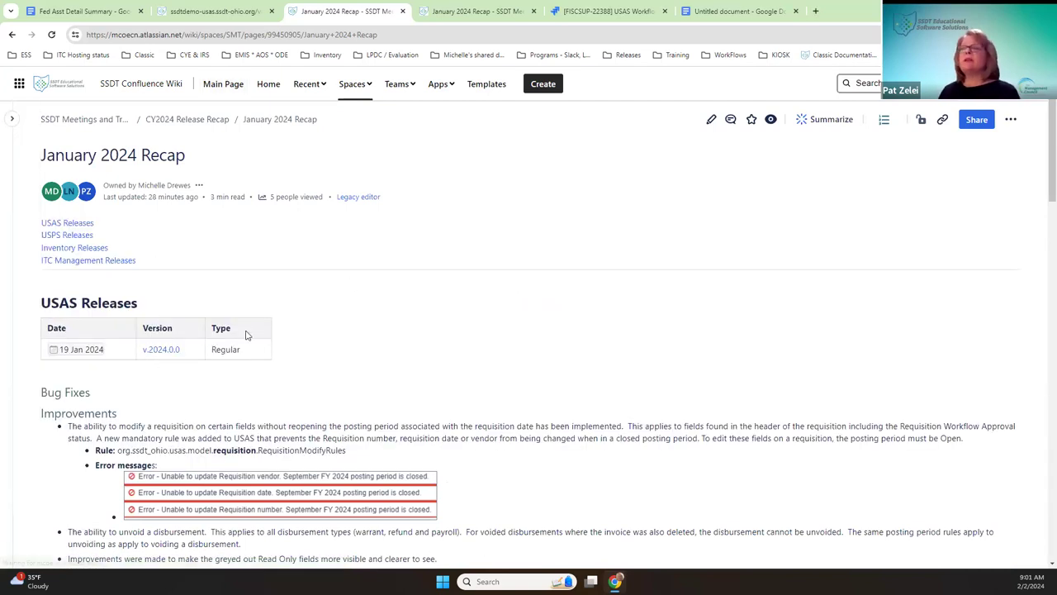
scroll(204, 358, "down", 1)
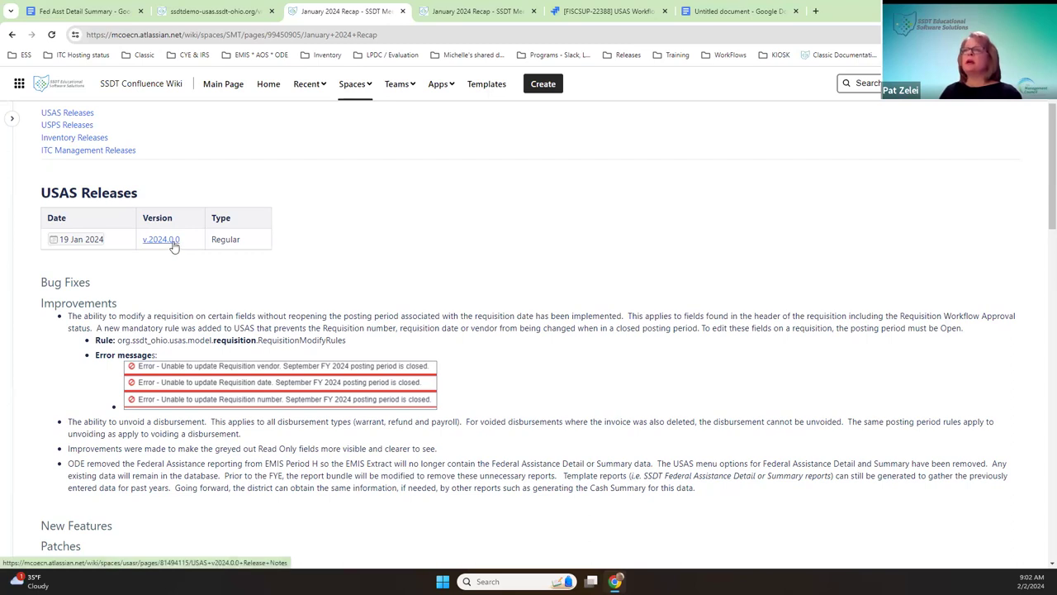
left_click(173, 242)
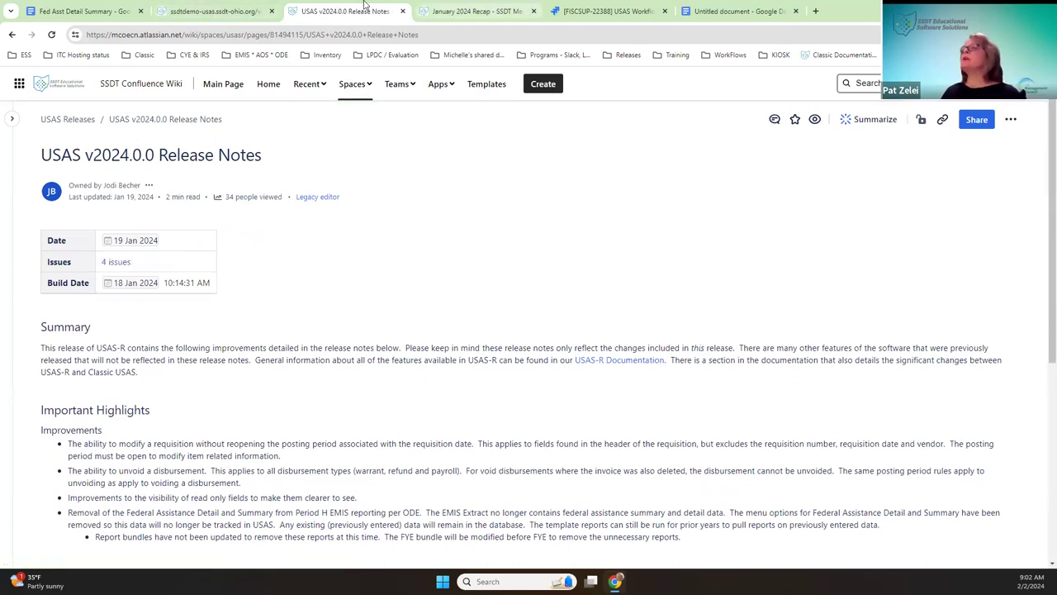
left_click(13, 36)
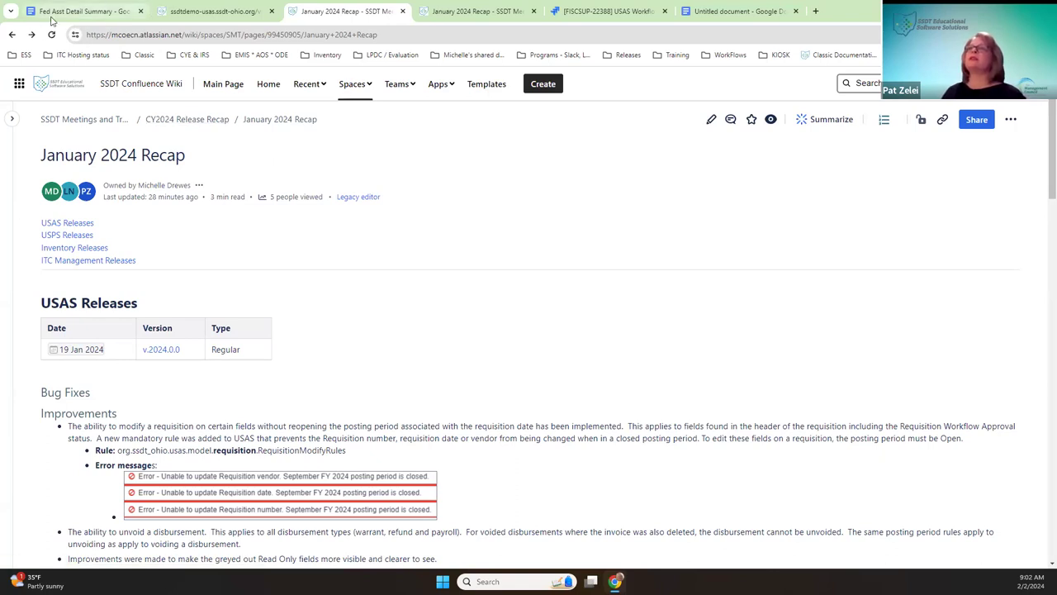
left_click(11, 35)
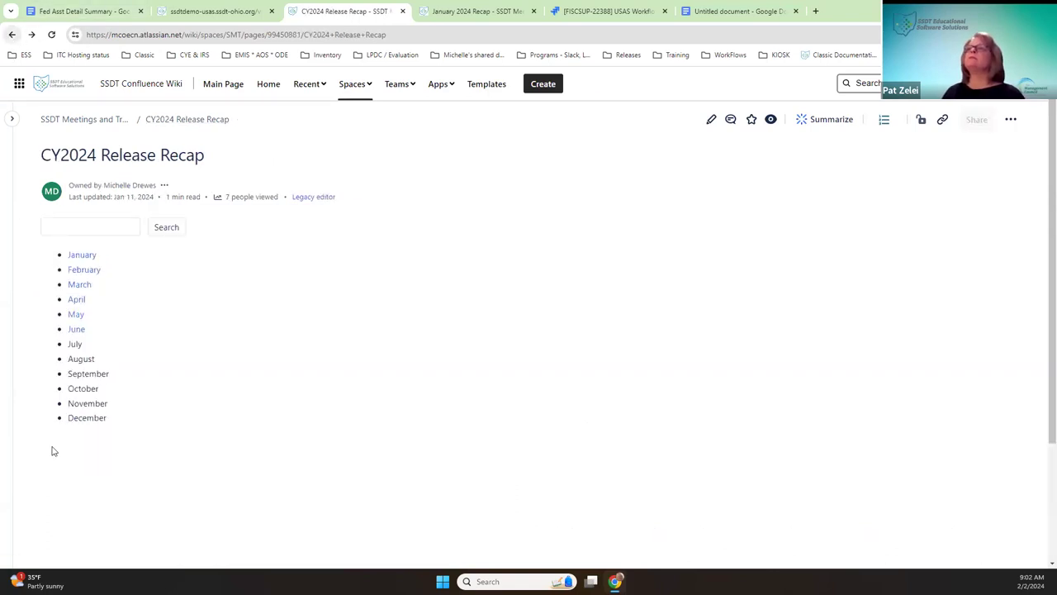
left_click(94, 260)
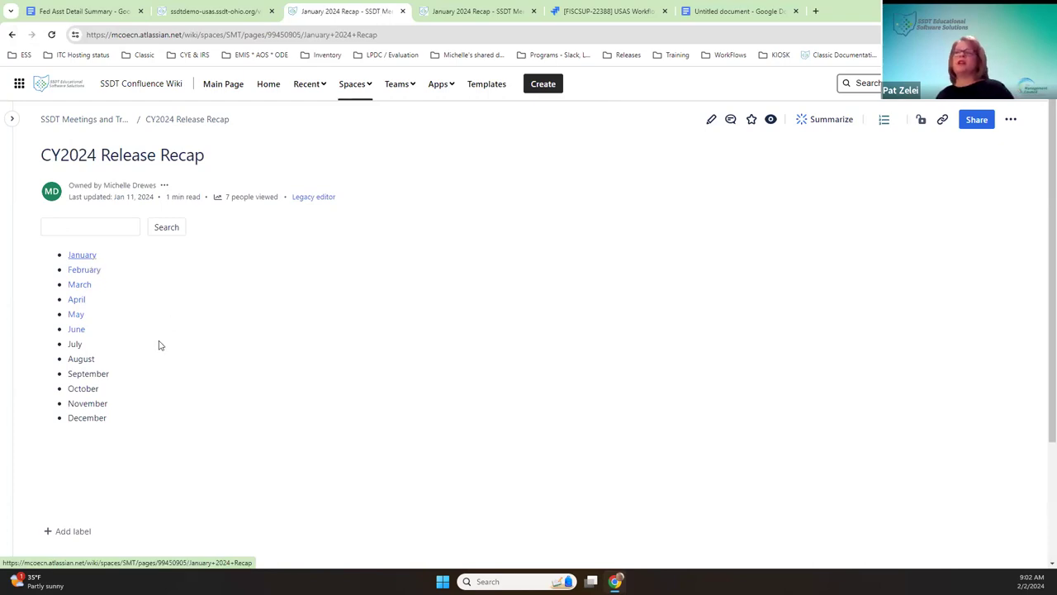
scroll(217, 397, "down", 1)
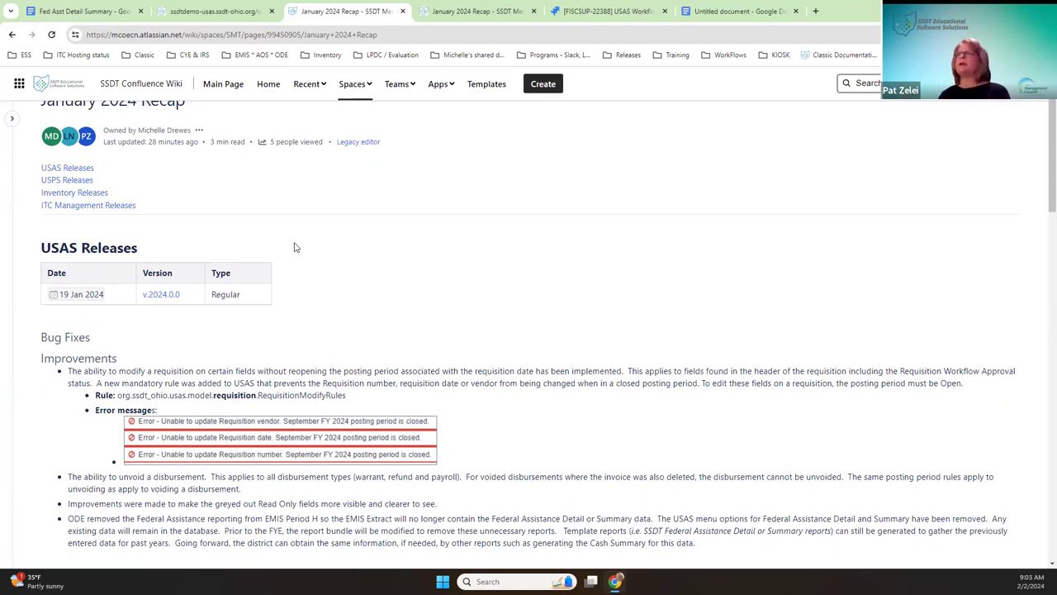
Log into the USAS demo site with a different username and its password
left_click(203, 10)
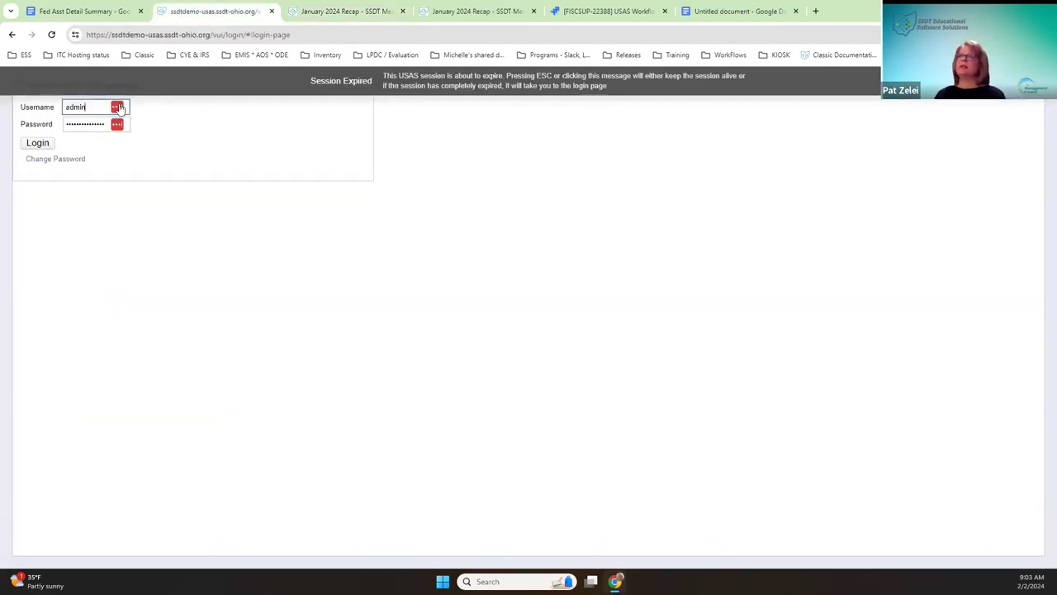
key("Escape")
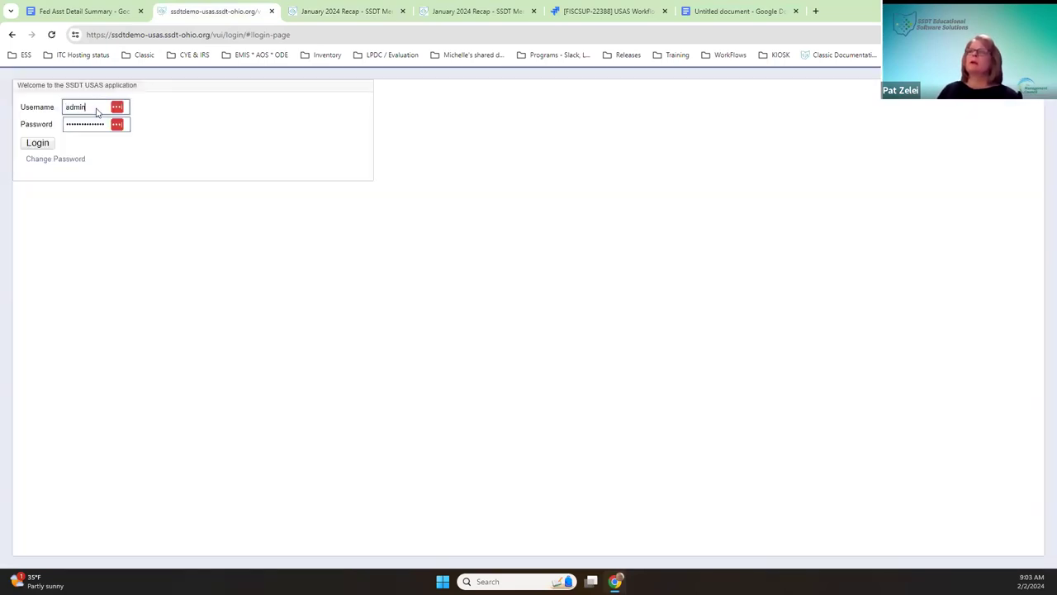
left_click(96, 108)
type("assttreas")
key("Tab")
type("****")
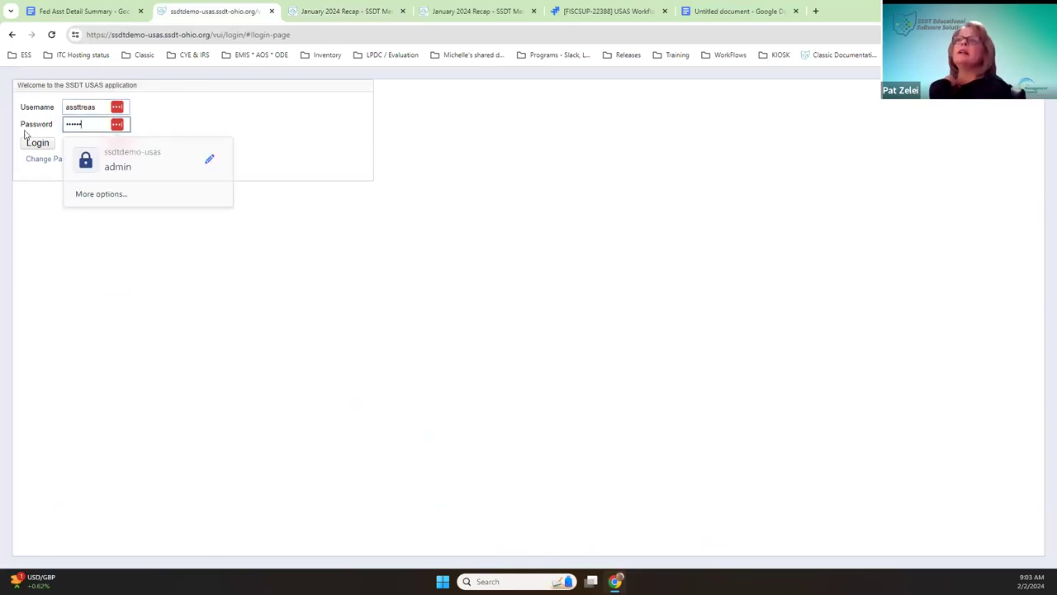
left_click(41, 145)
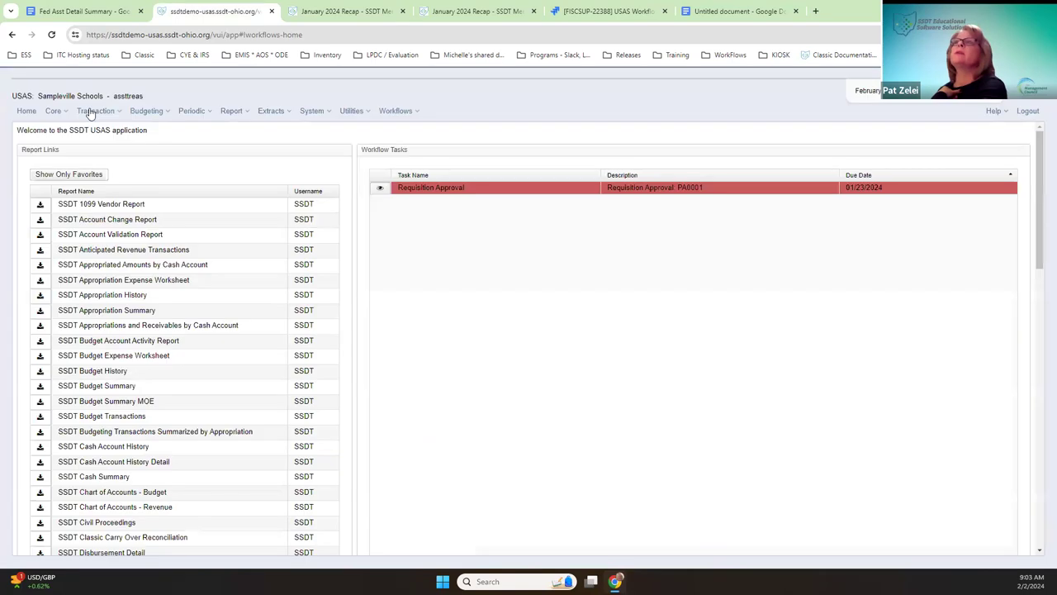
View requisition PZ001 from the Transaction > Requisitions list
left_click(91, 112)
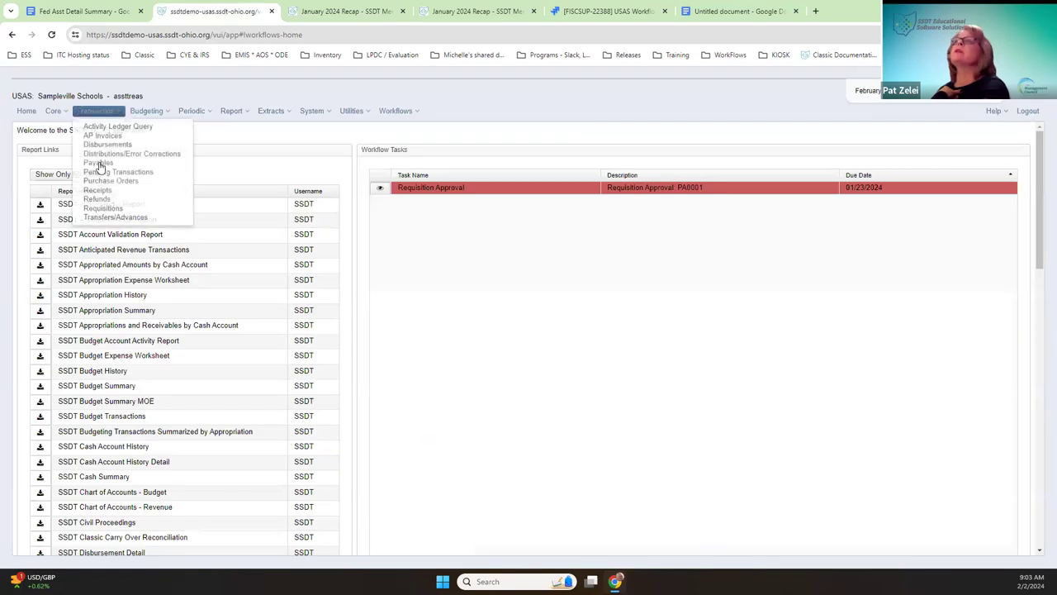
left_click(96, 208)
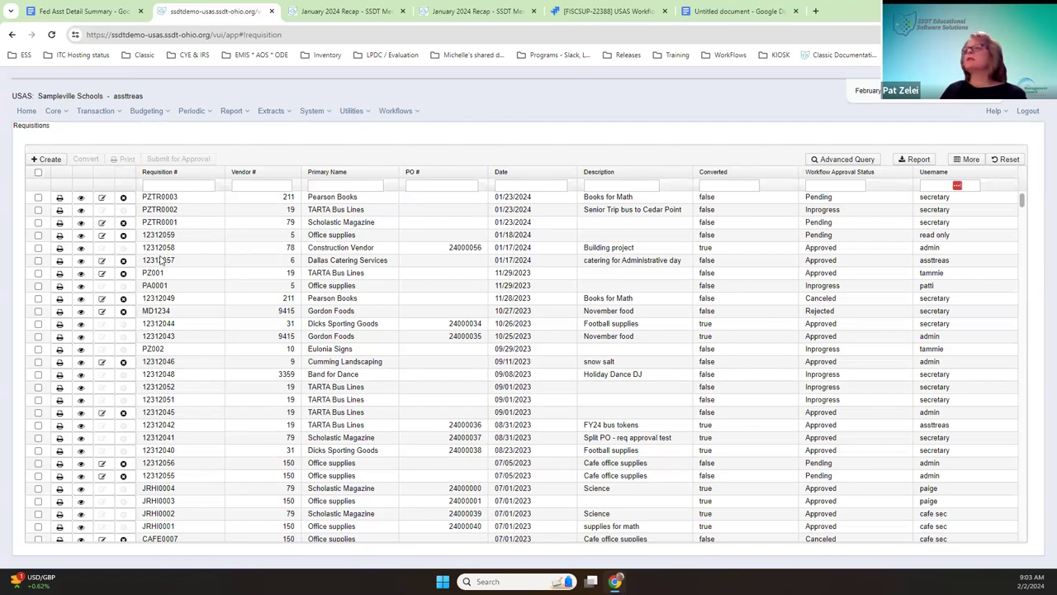
left_click(79, 275)
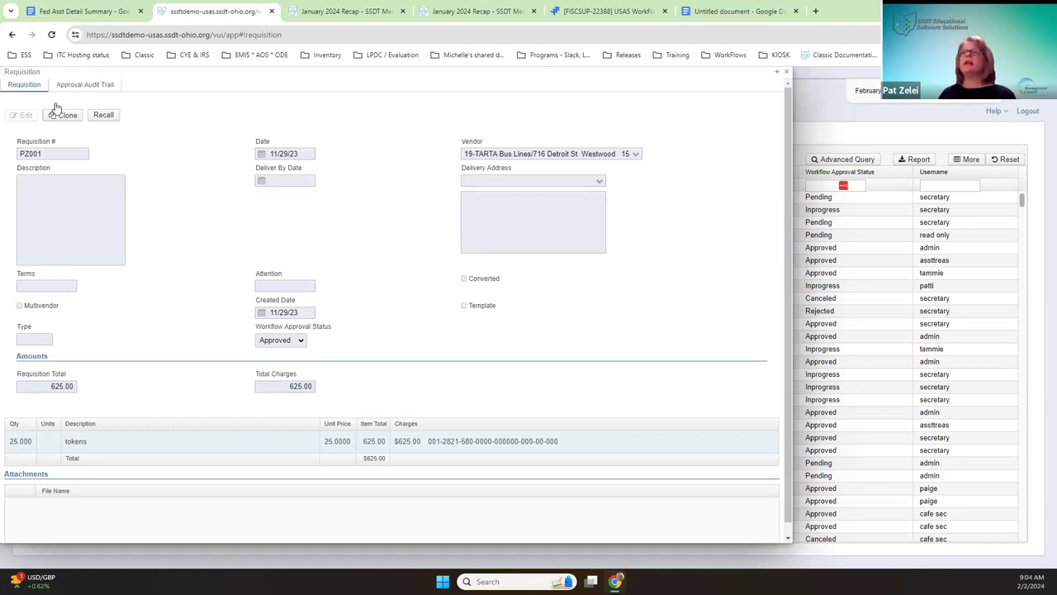
Edit PZ001, enter the description 'bus padss for field trip', and bring up Add Files
left_click(786, 72)
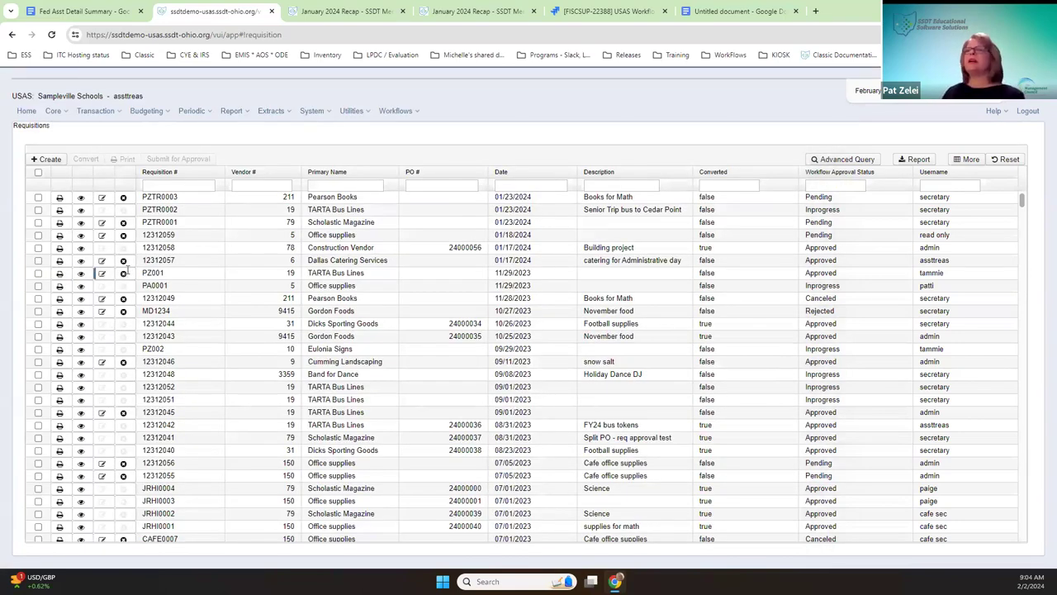
left_click(124, 272)
left_click(82, 244)
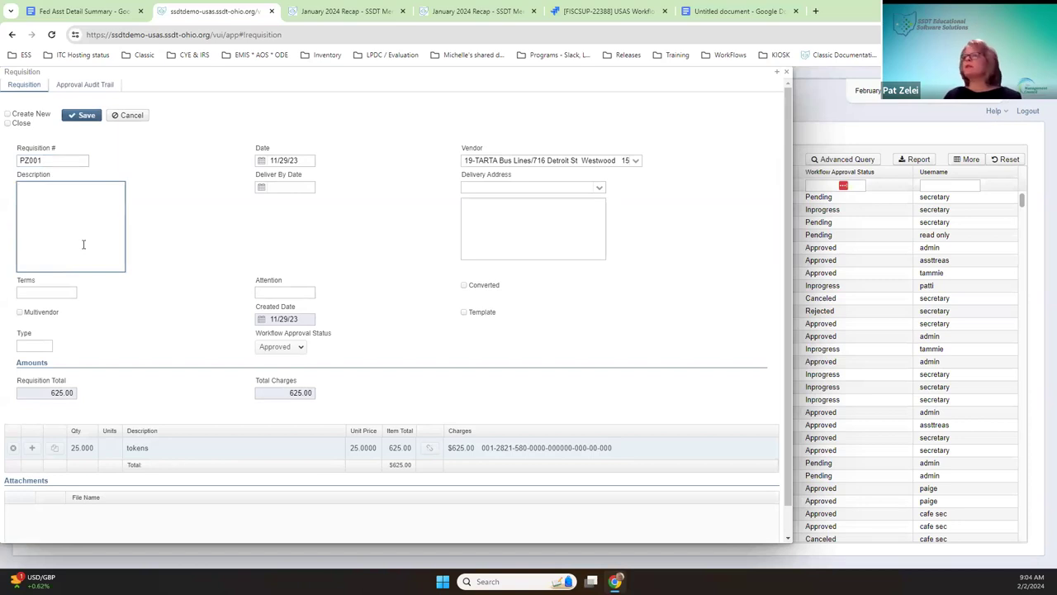
type("bus okes")
type("padss for field trip")
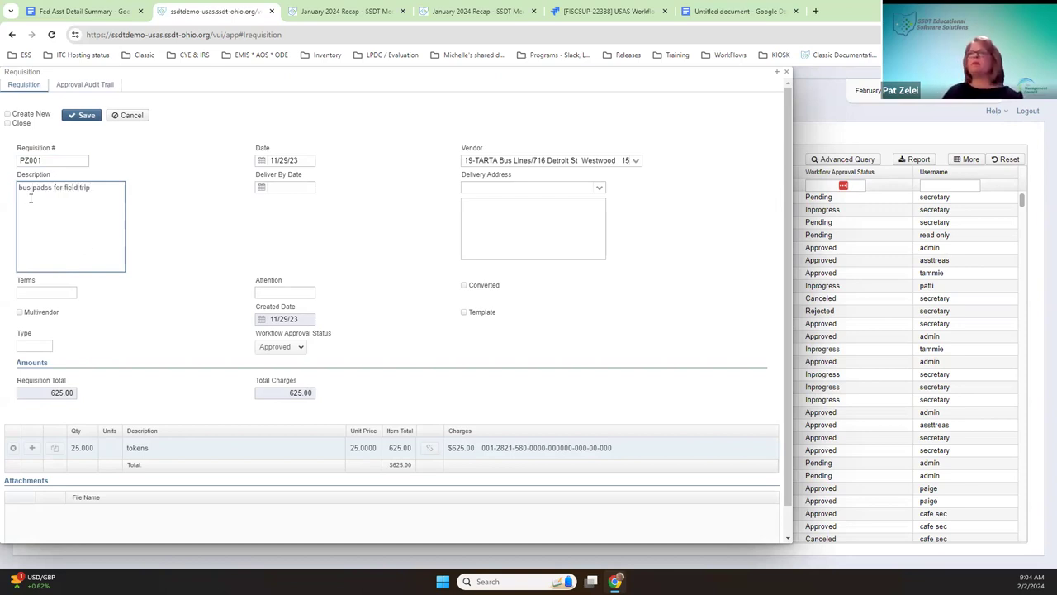
scroll(230, 440, "down", 1)
left_click(37, 532)
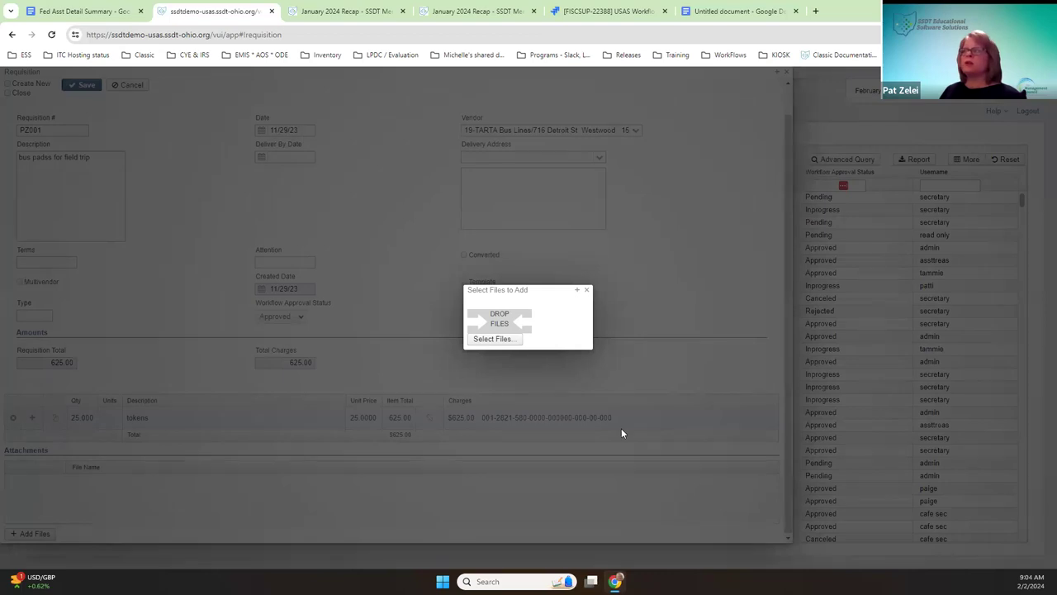
Attach Quoted Contract.docx from Downloads to requisition PZ001 and close the file window
left_click(505, 339)
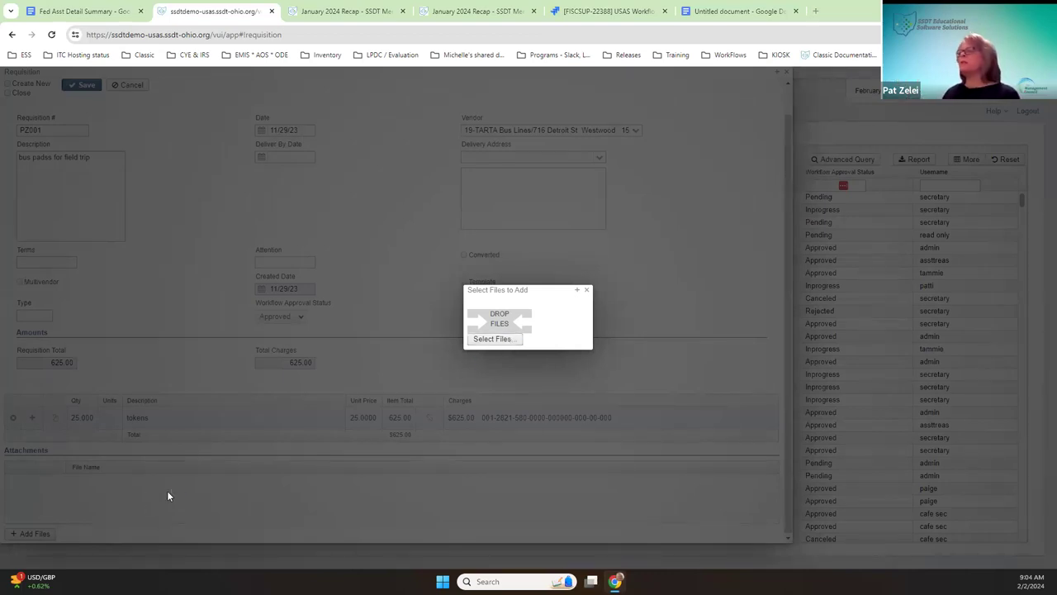
left_click(503, 340)
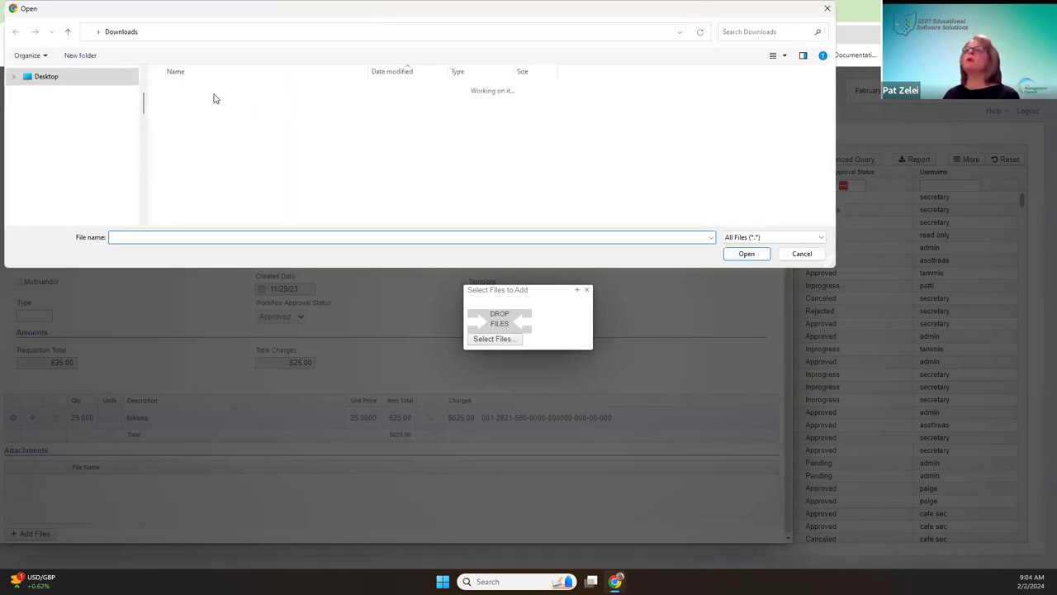
double_click(192, 104)
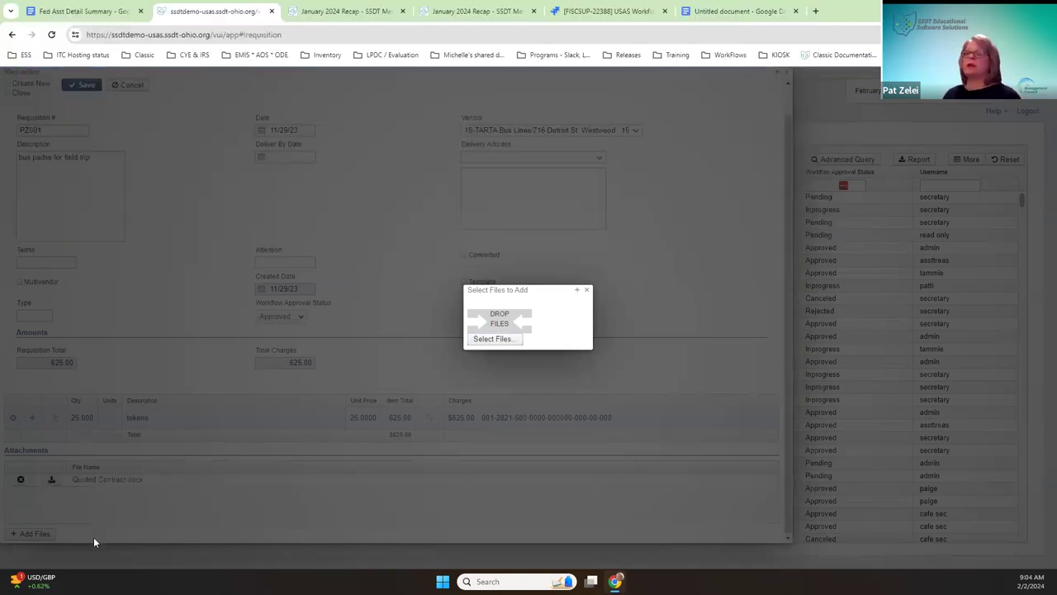
right_click(589, 294)
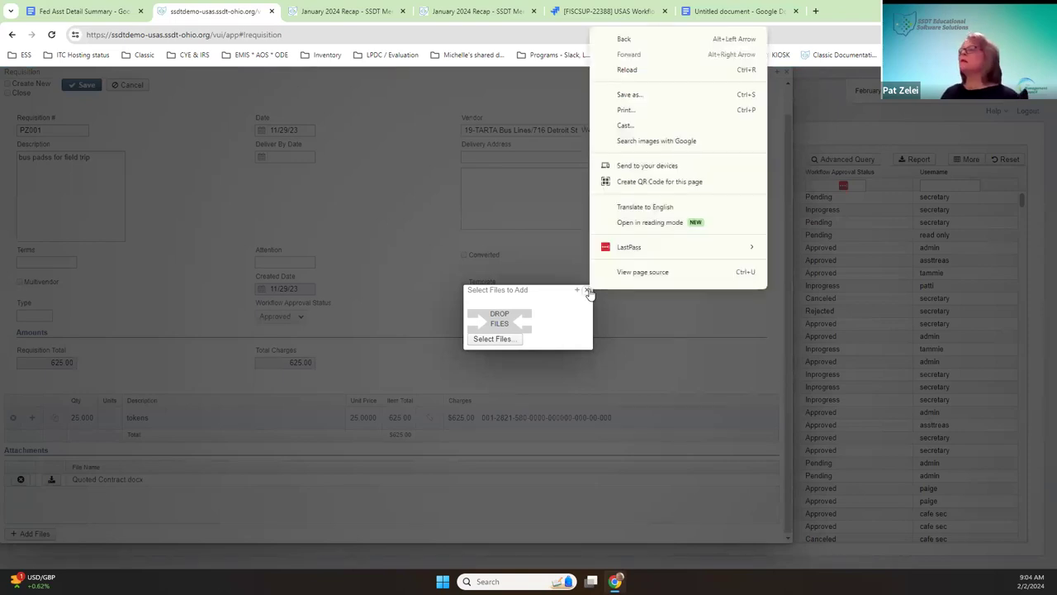
key("Escape")
key("Escape")
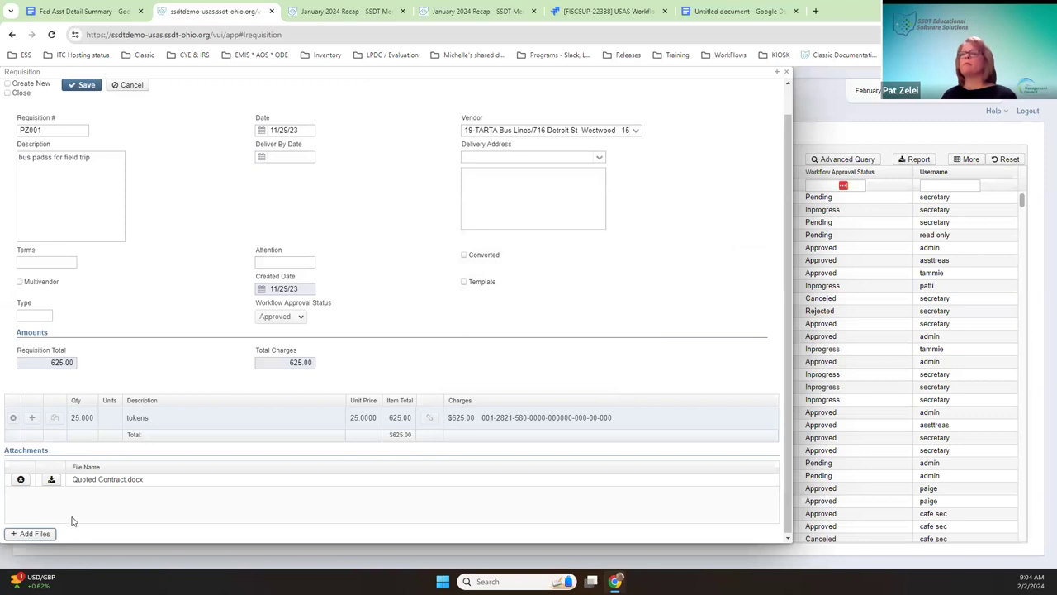
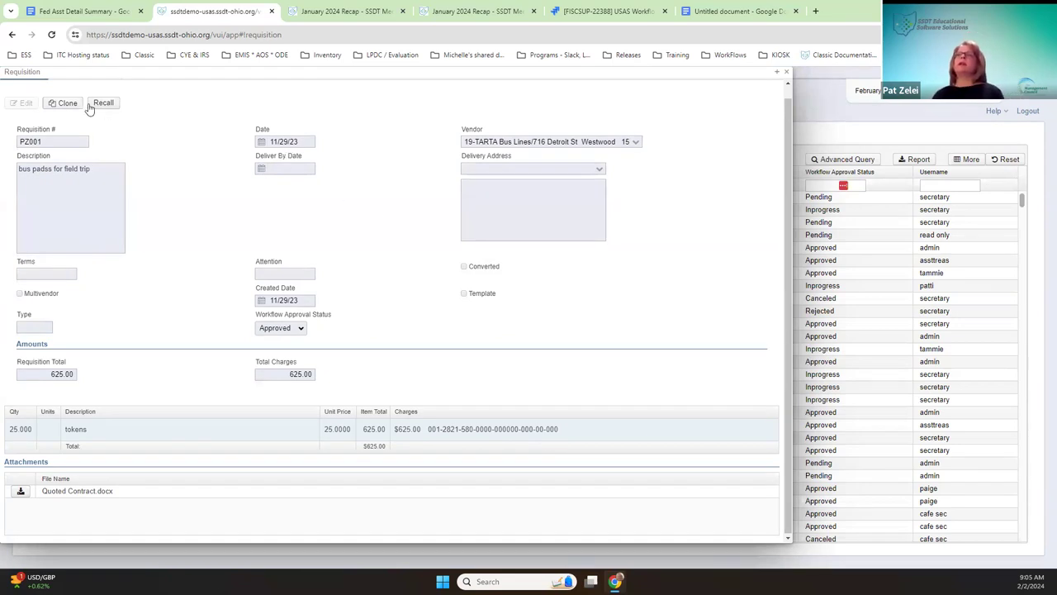
Try renumbering requisition PZ001, see the save refused, and restore the number PZ001
left_click(787, 73)
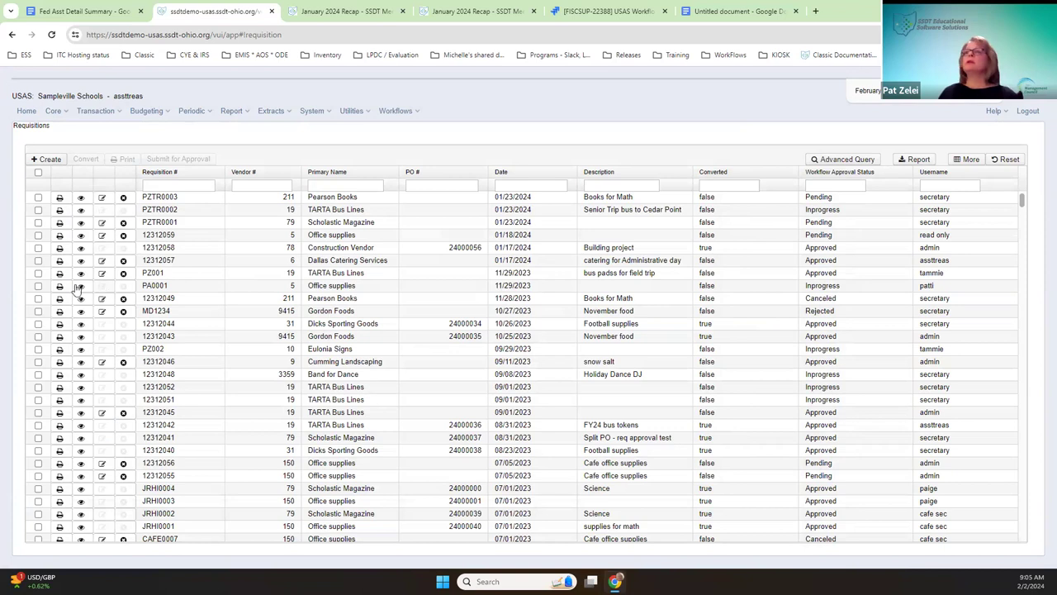
left_click(101, 274)
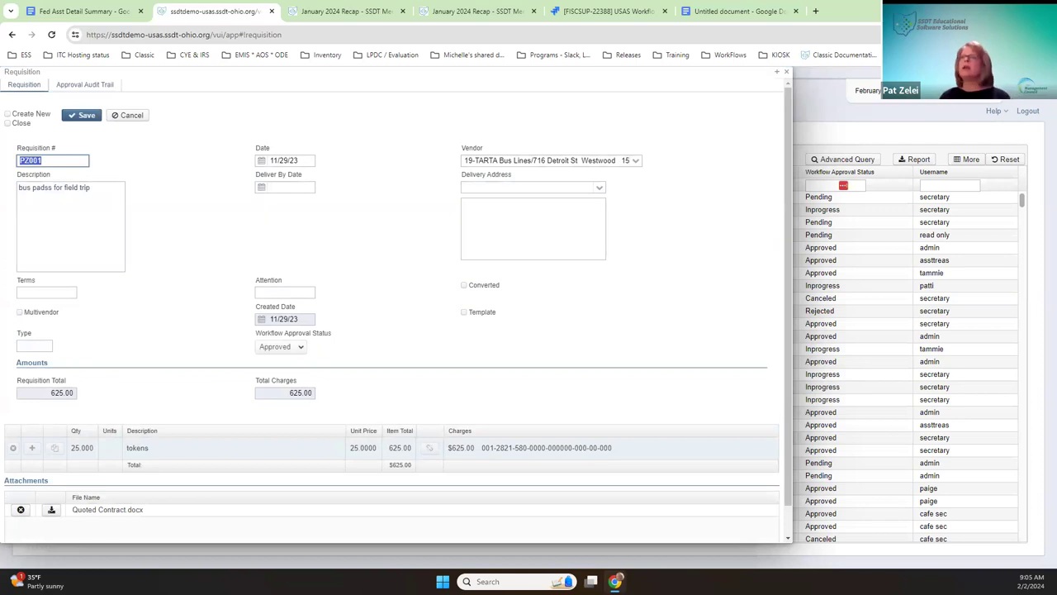
type("4")
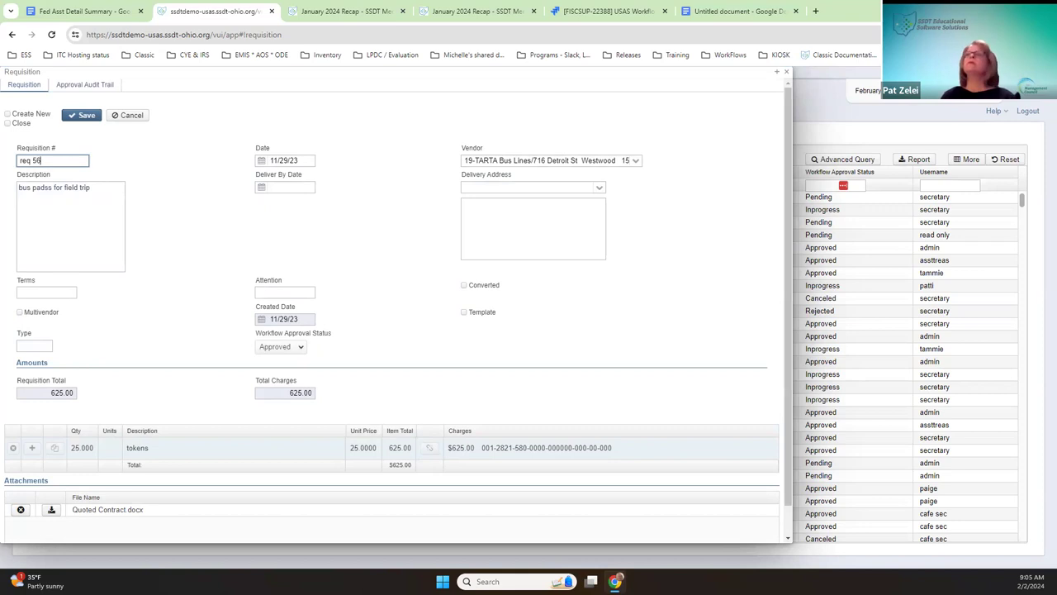
left_click(92, 116)
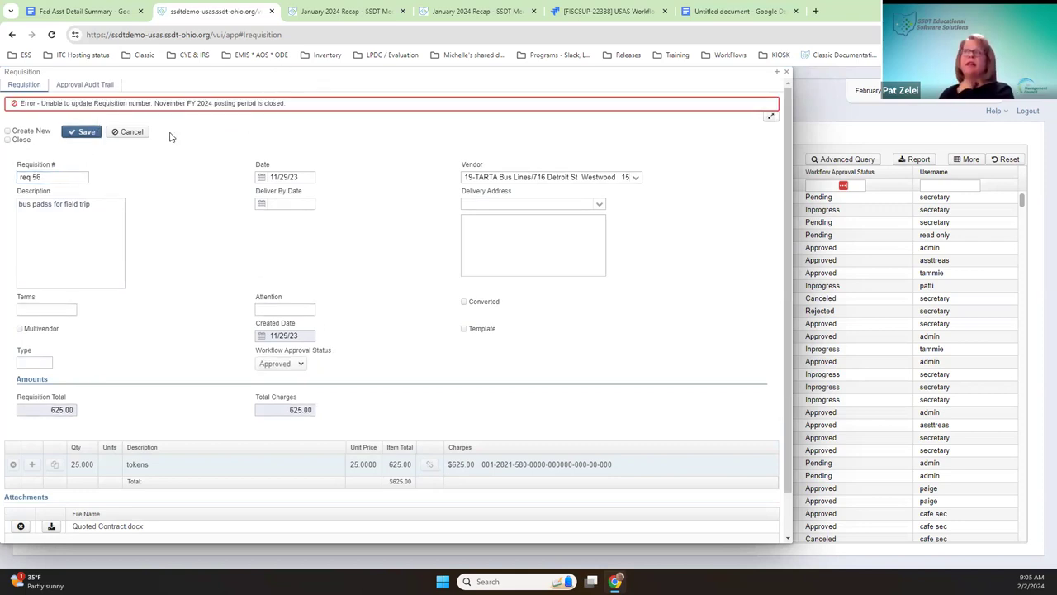
left_click_drag(45, 178, 8, 193)
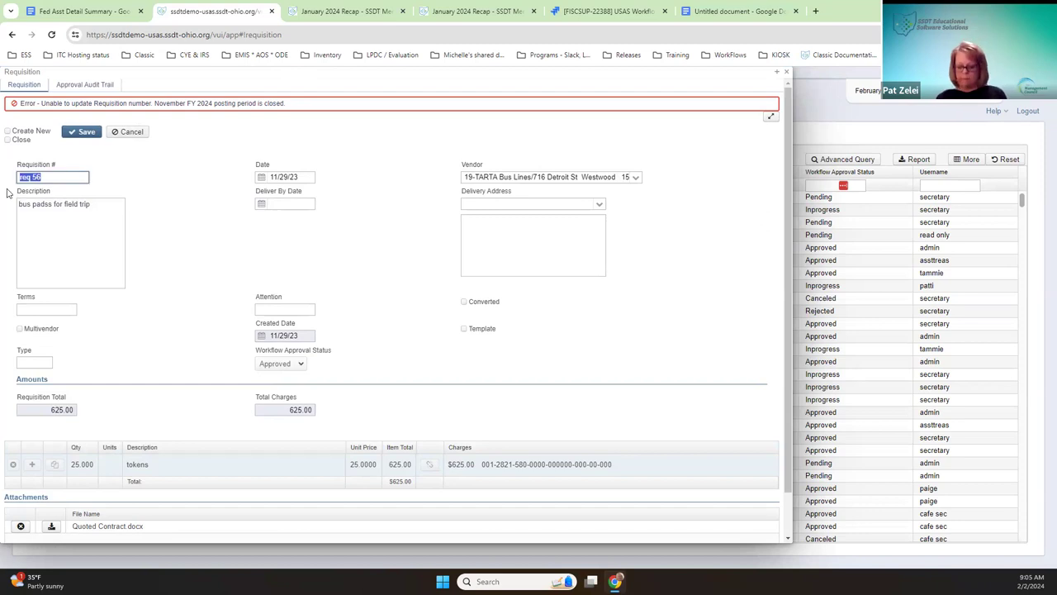
type("PZ001")
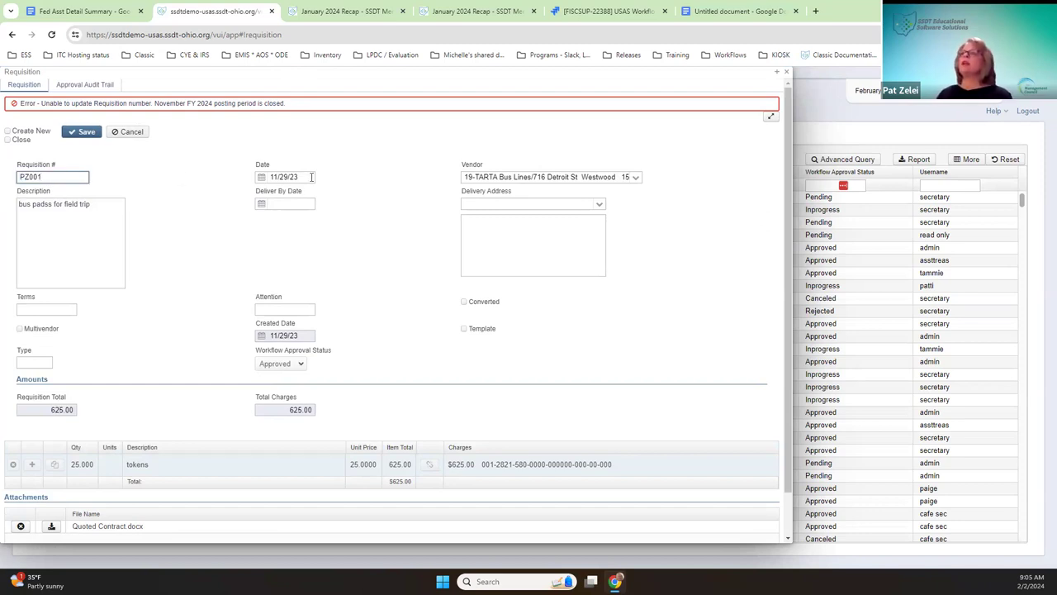
Change PZ001's date to 12/29/23 and attempt to save it
left_click(312, 177)
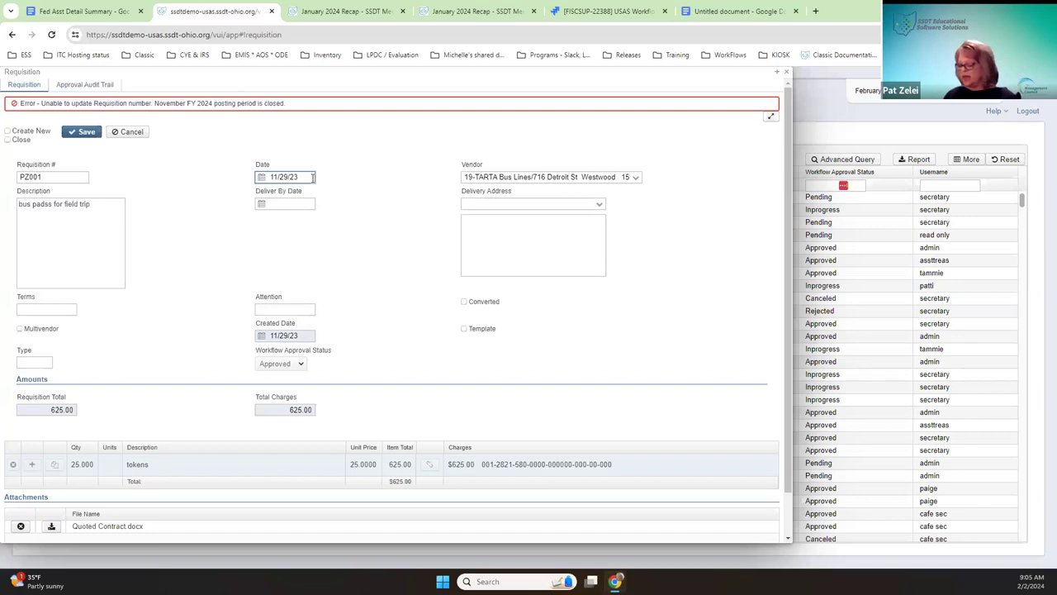
key("ctrl+a")
type("12/29/23")
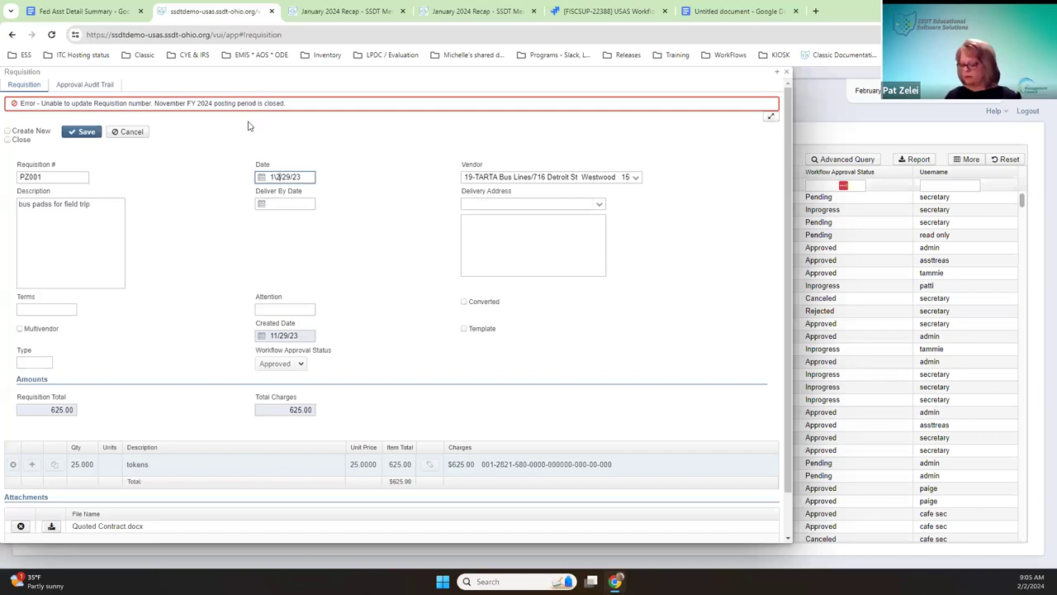
key("Delete")
type("2")
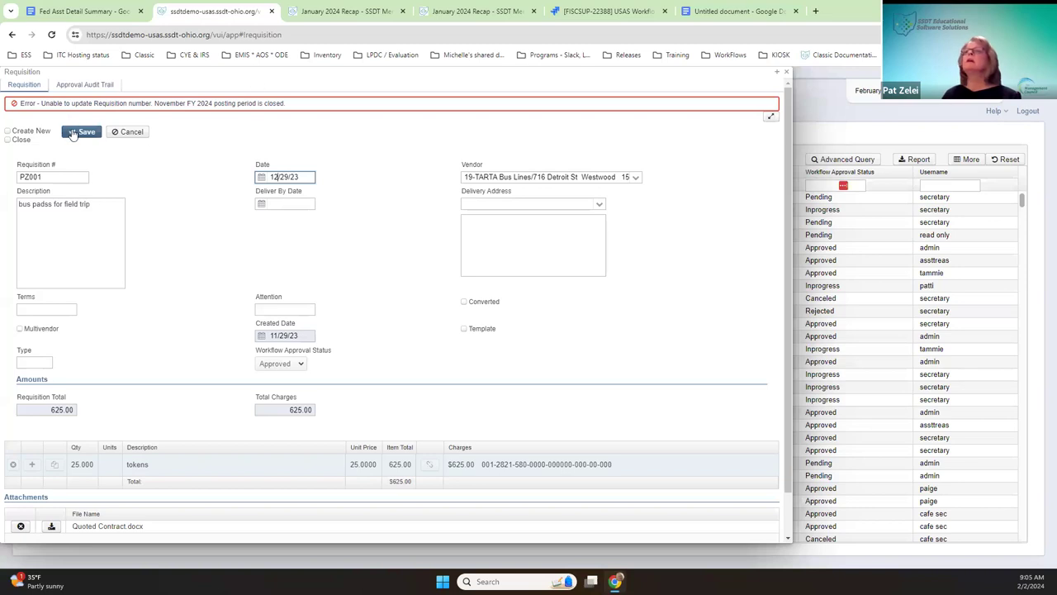
left_click(75, 133)
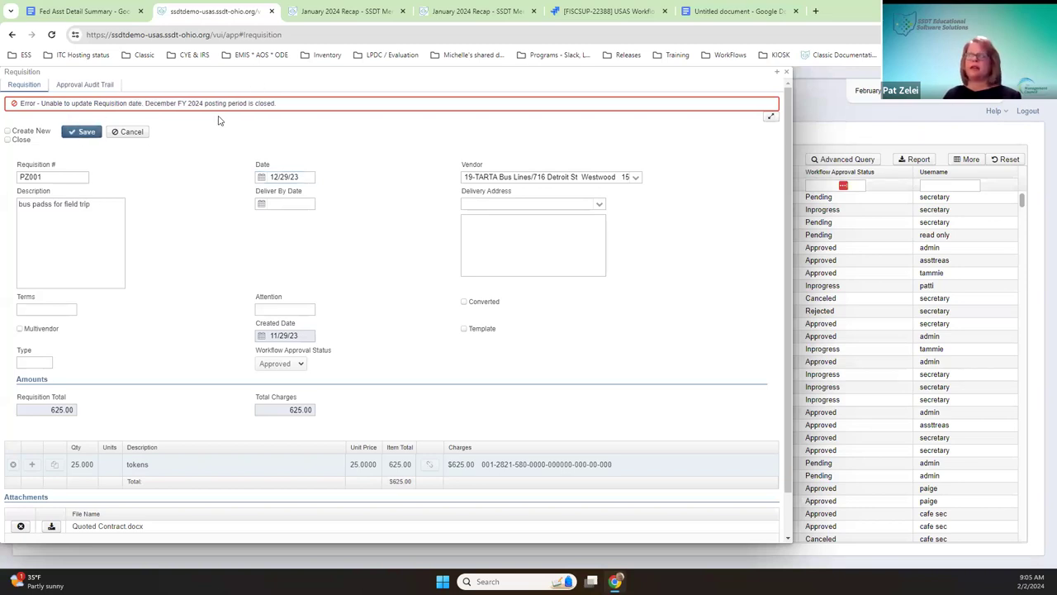
Switch PZ001's vendor to Medical supplies and try to save it
left_click(636, 177)
left_click(537, 252)
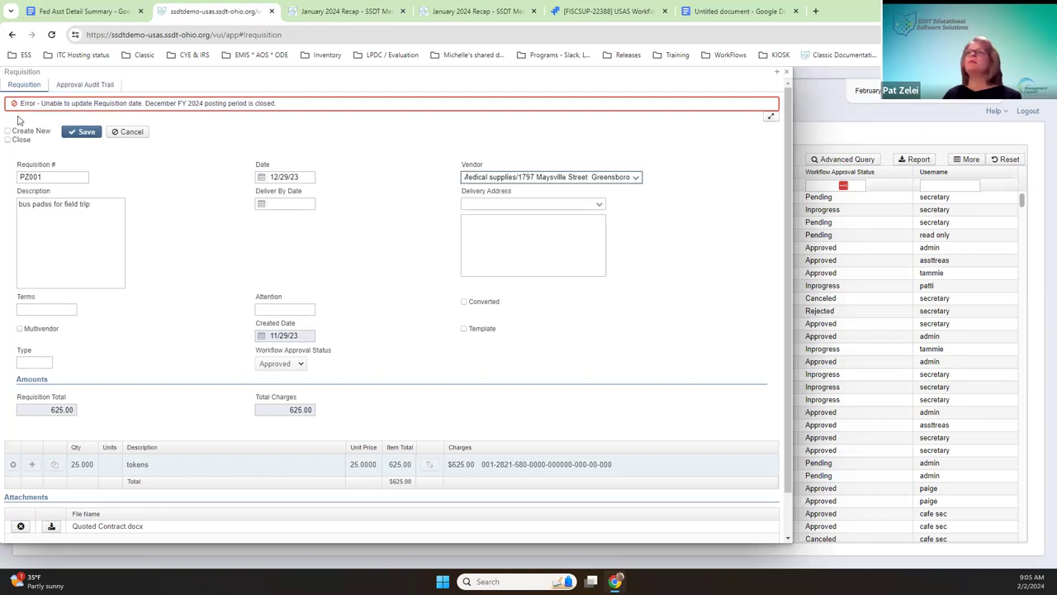
left_click(82, 132)
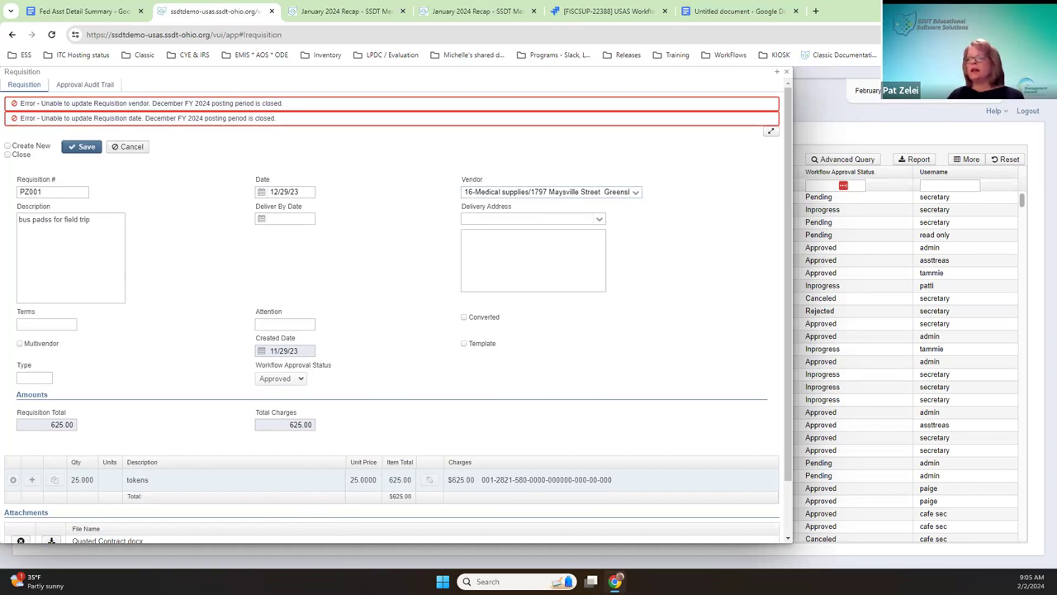
Set the date back to 11/29/23 and cancel all edits to the requisition
scroll(488, 459, "down", 1)
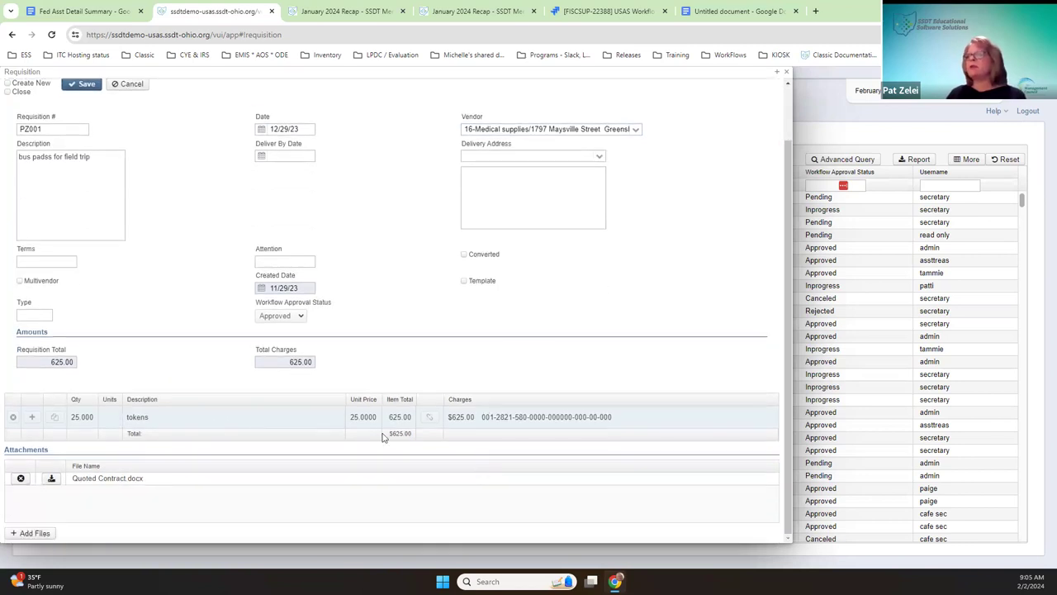
left_click(300, 130)
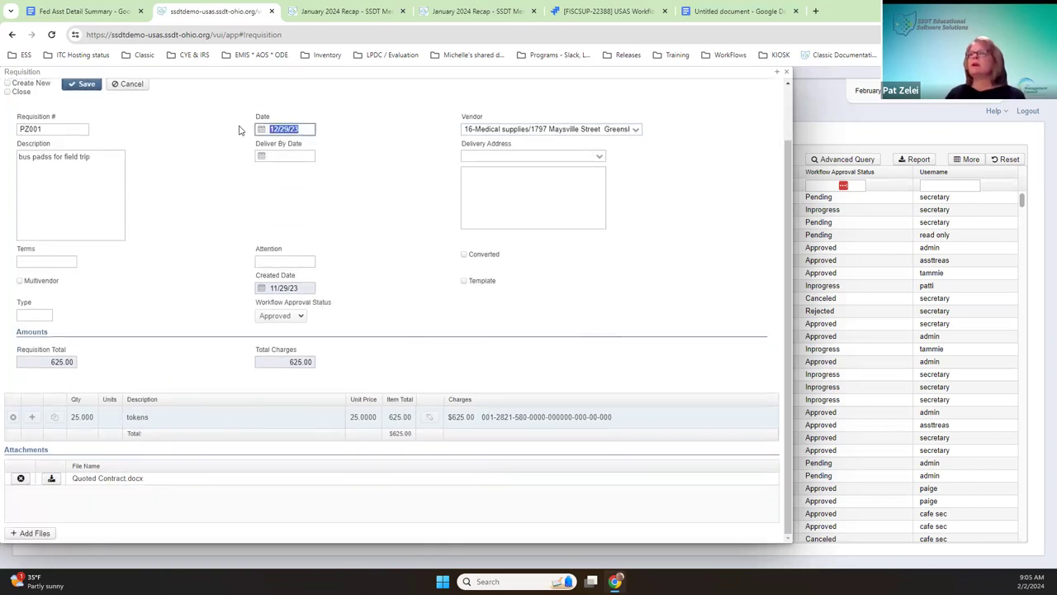
type("11")
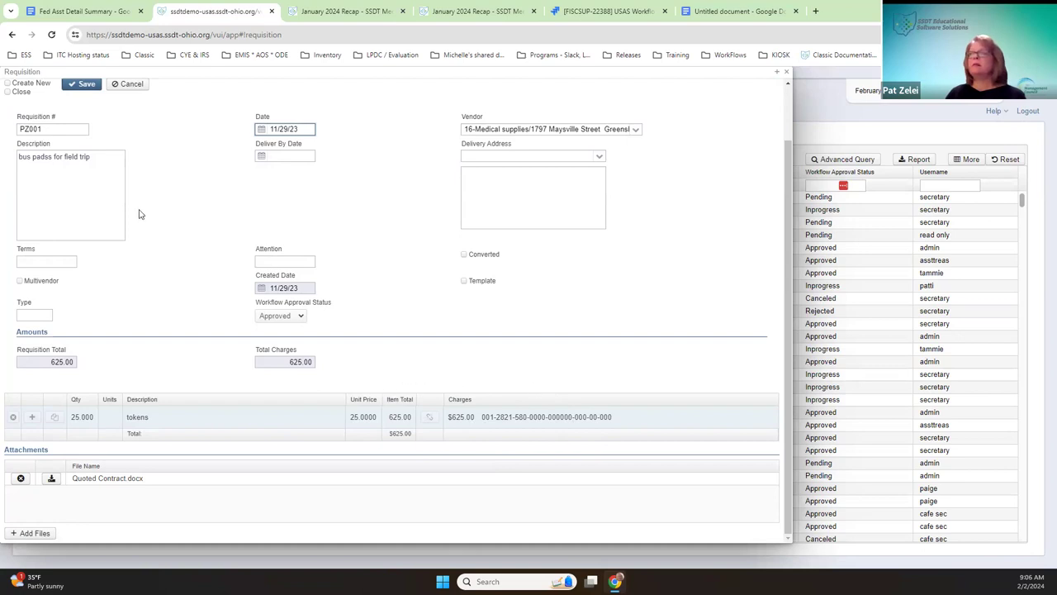
left_click(126, 85)
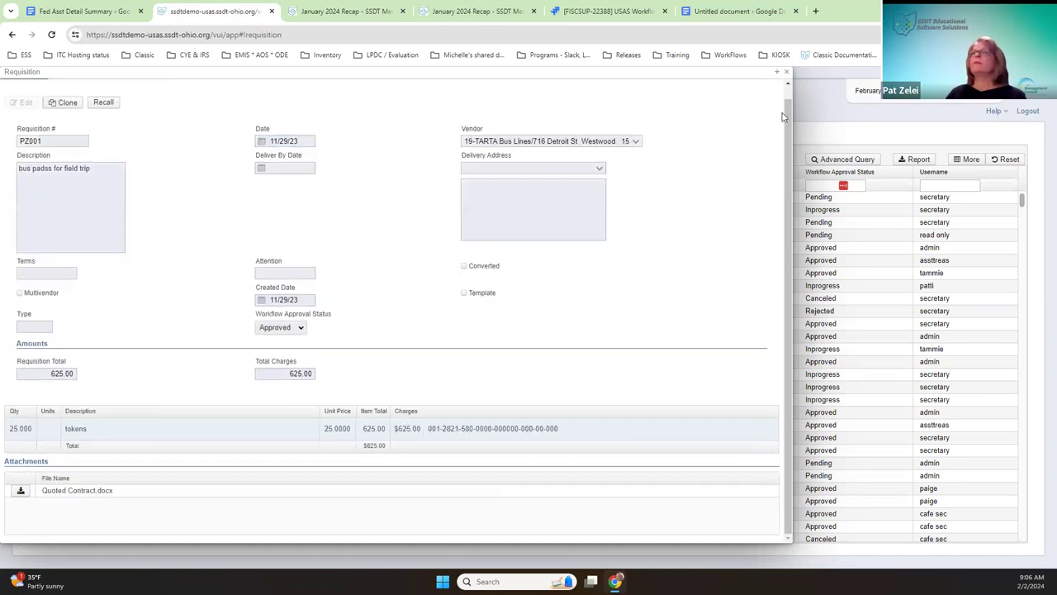
Close PZ001, browse the Workflows and Utilities menus, and filter requisitions by =12312056
left_click(787, 72)
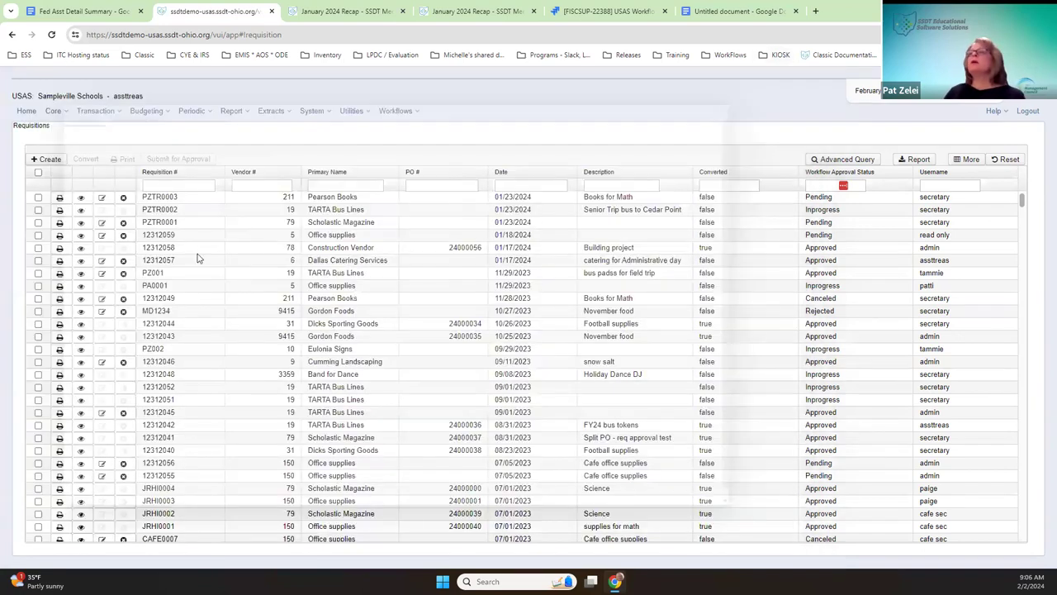
left_click(398, 111)
mouse_move(405, 127)
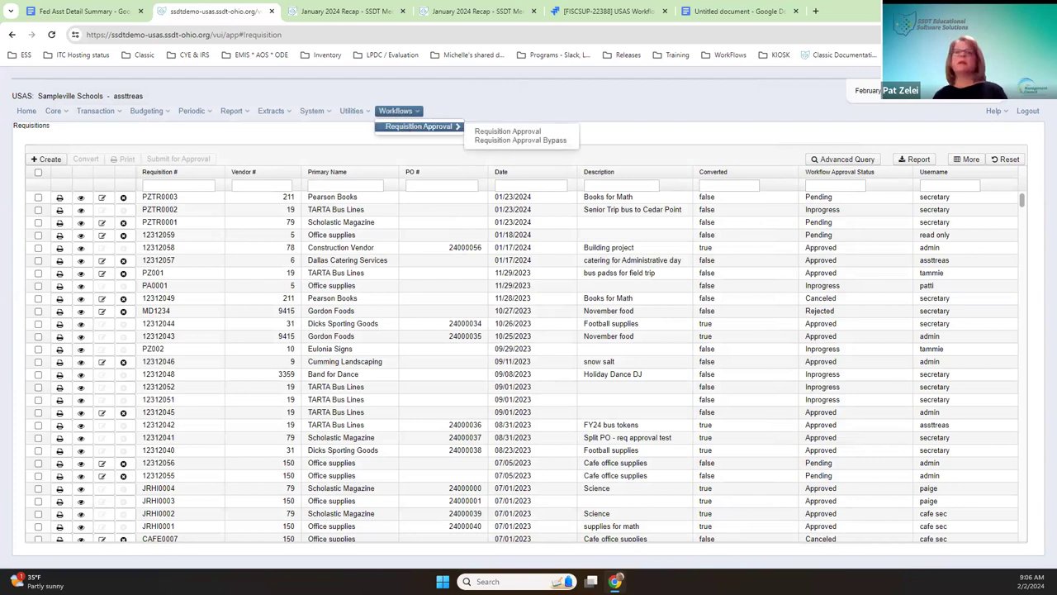
left_click(351, 111)
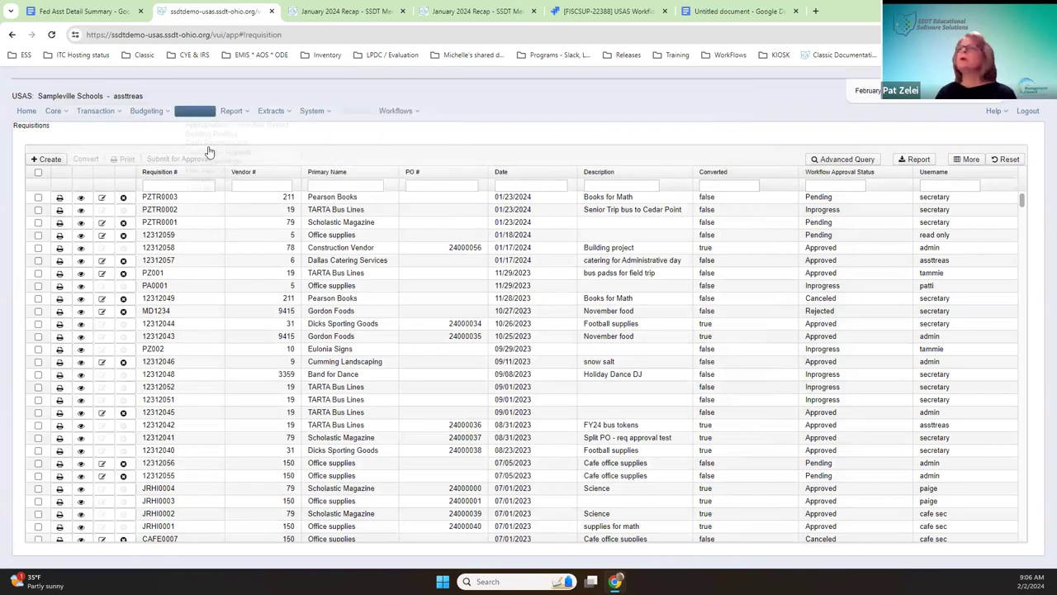
left_click(160, 185)
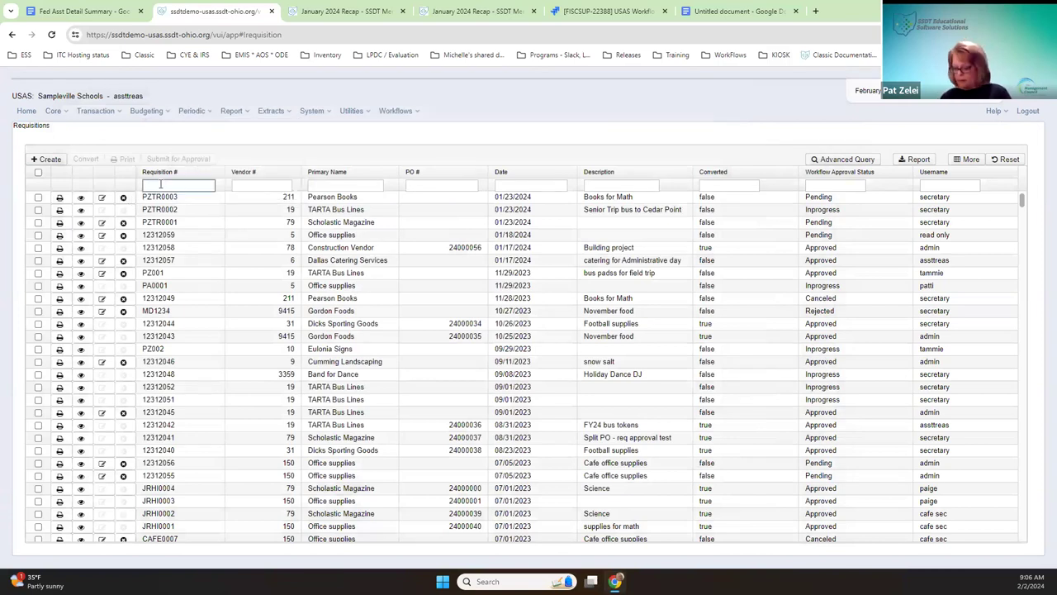
type("=12312056")
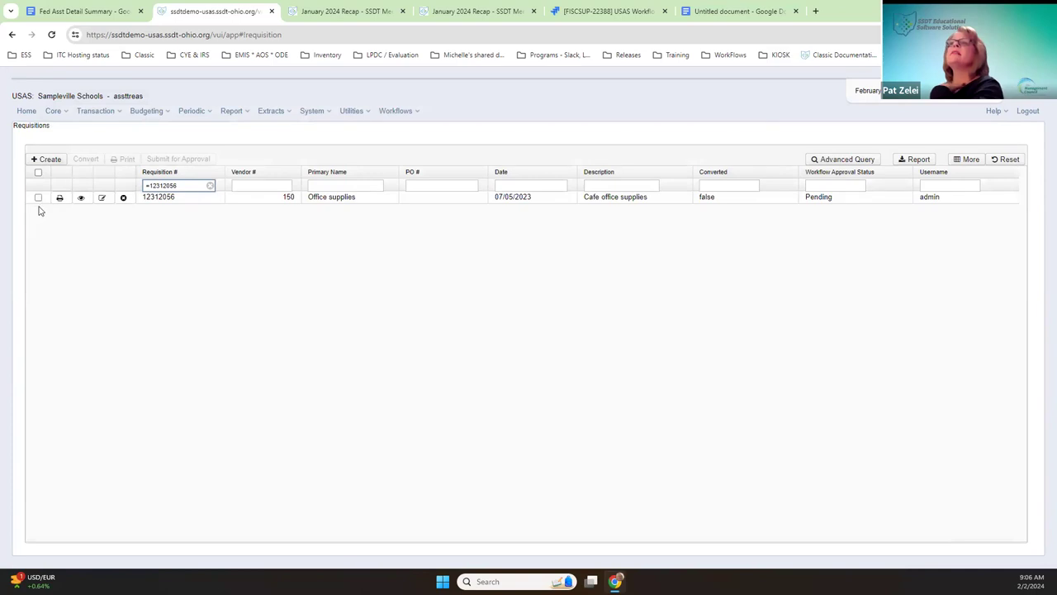
left_click(81, 200)
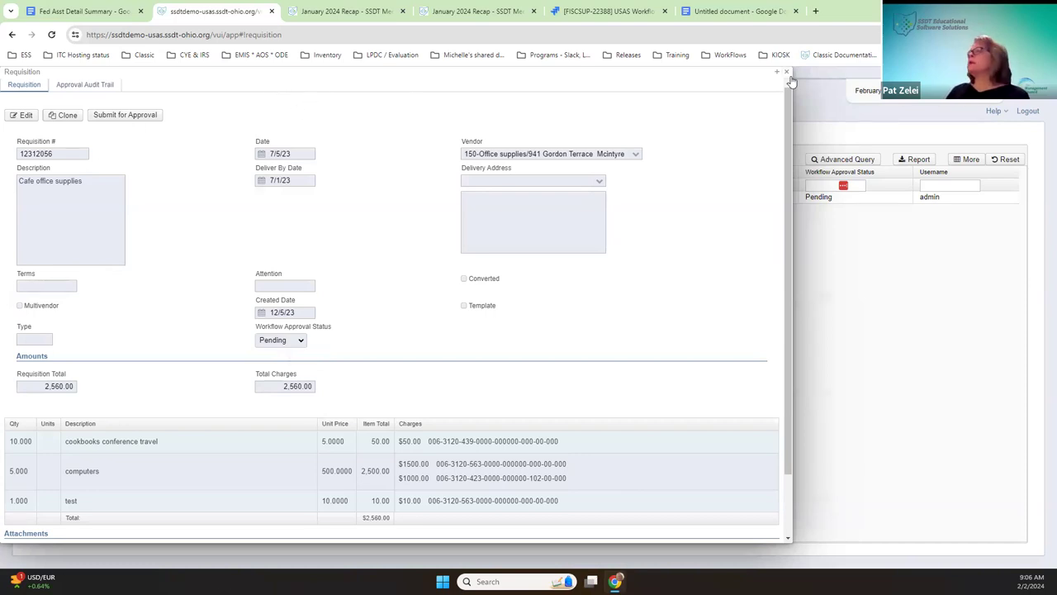
left_click(958, 138)
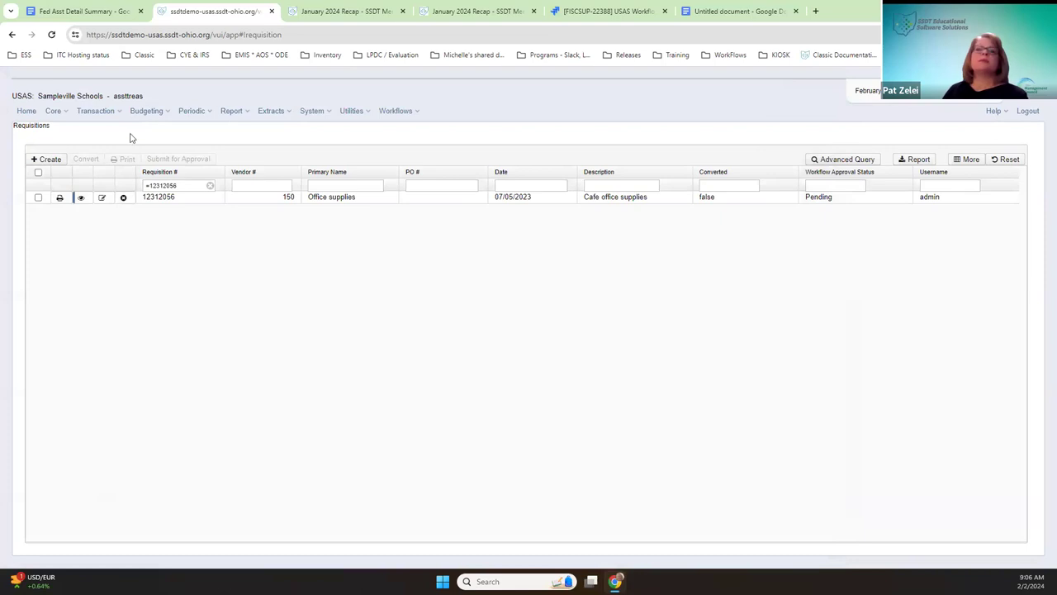
Select requisition 12312056, visit Core > Projects, and log out of the session
left_click(38, 197)
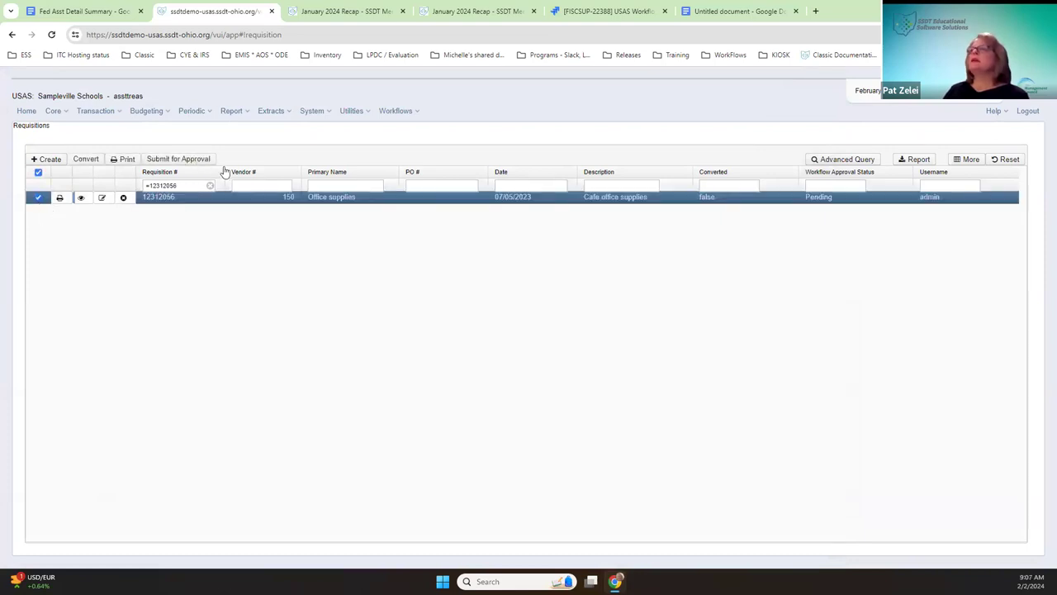
left_click(54, 112)
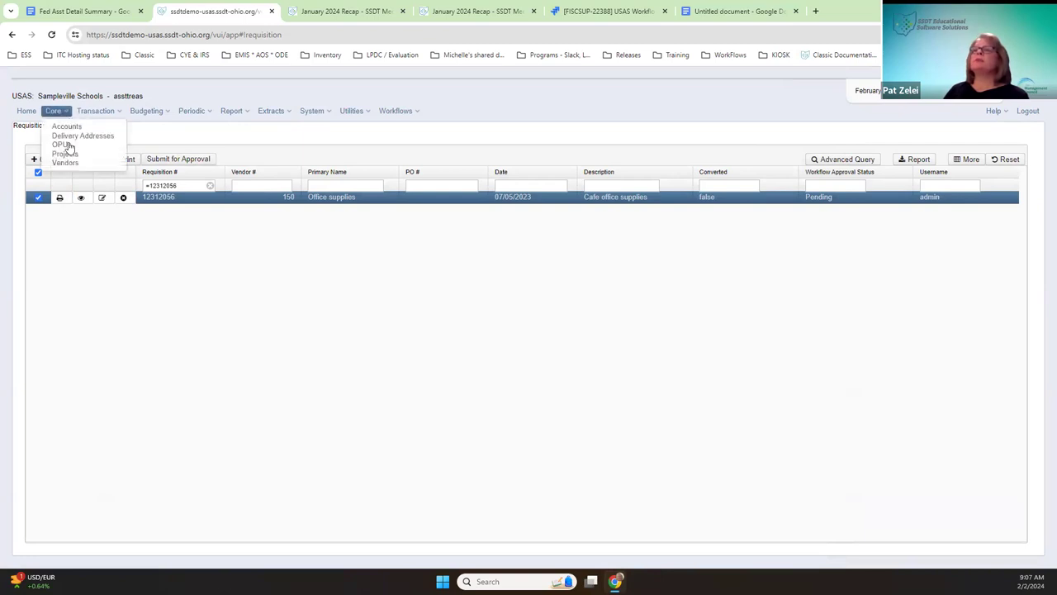
left_click(67, 154)
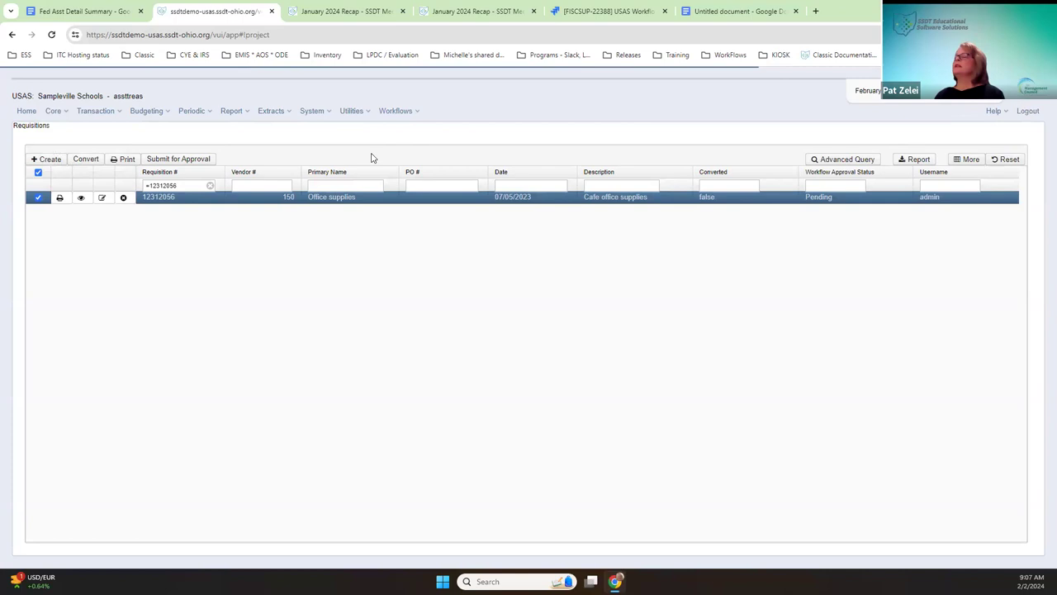
left_click(1034, 110)
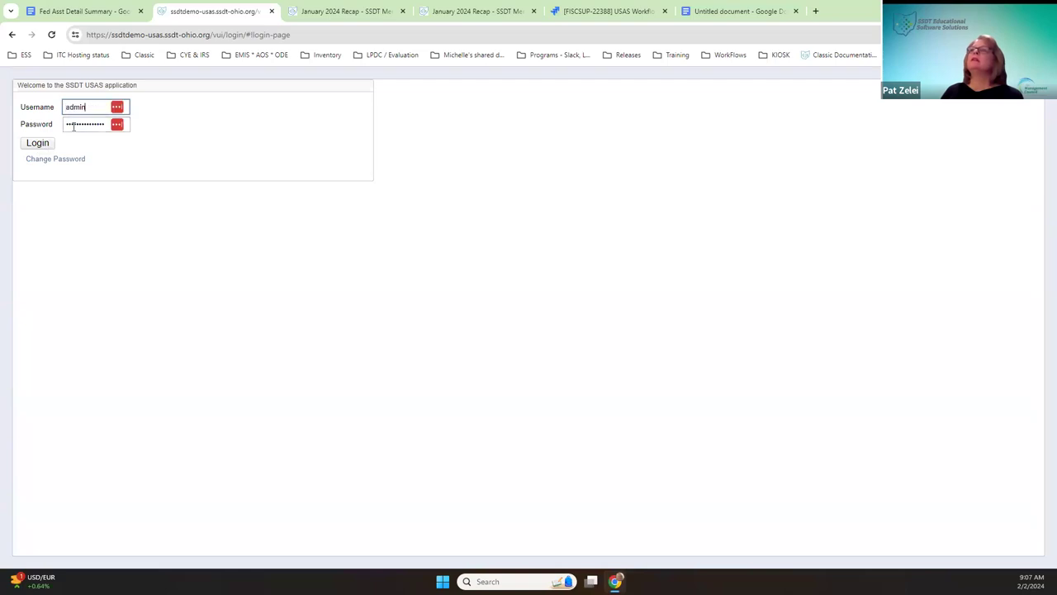
Sign back in with the saved credentials as a different user
left_click(38, 144)
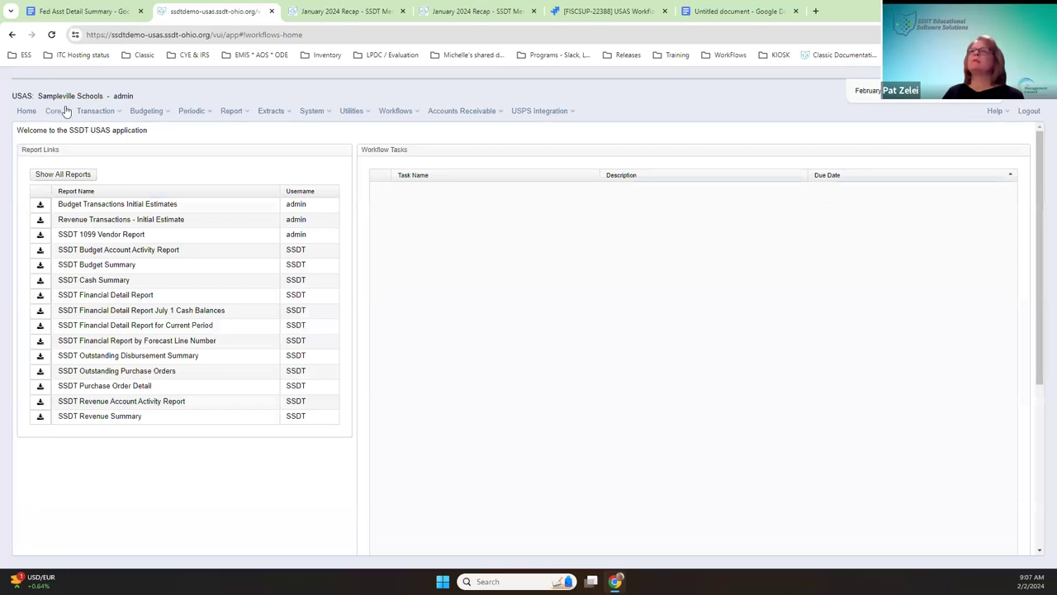
left_click(59, 111)
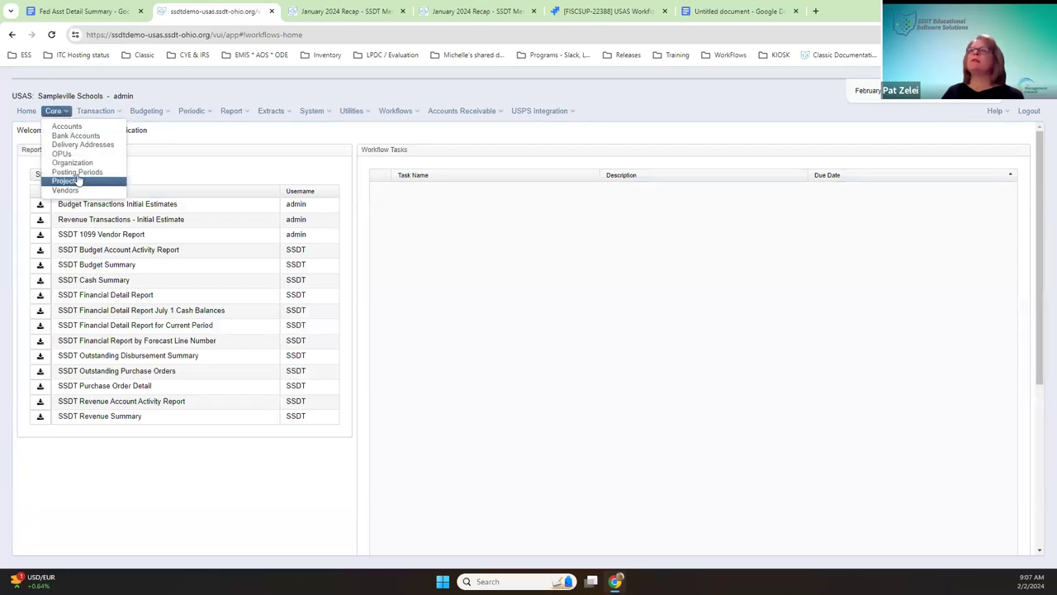
Open Core > Posting Periods to see February and March 2024 open
left_click(74, 172)
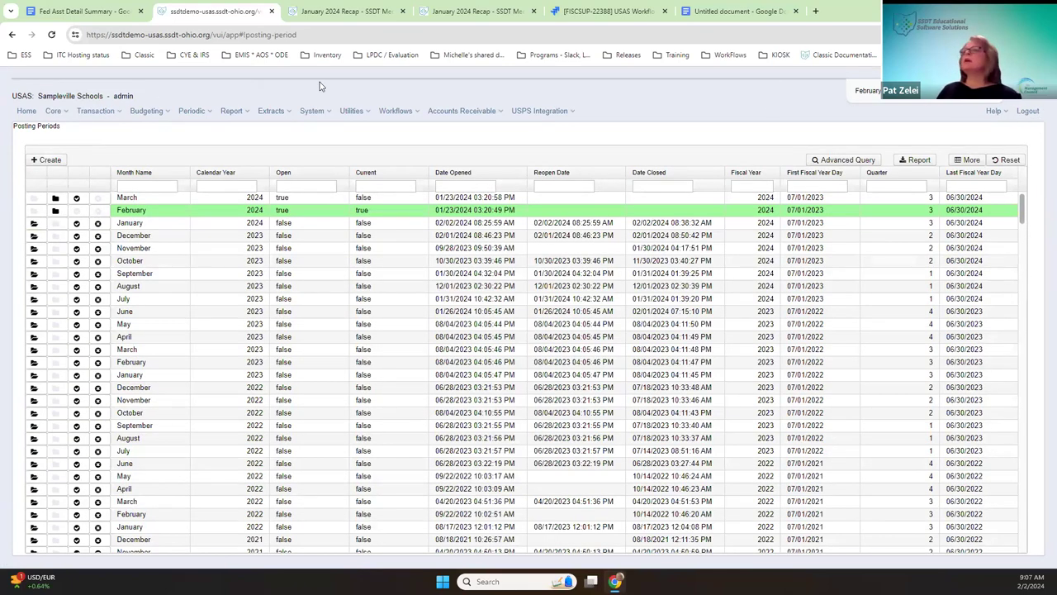
left_click(96, 110)
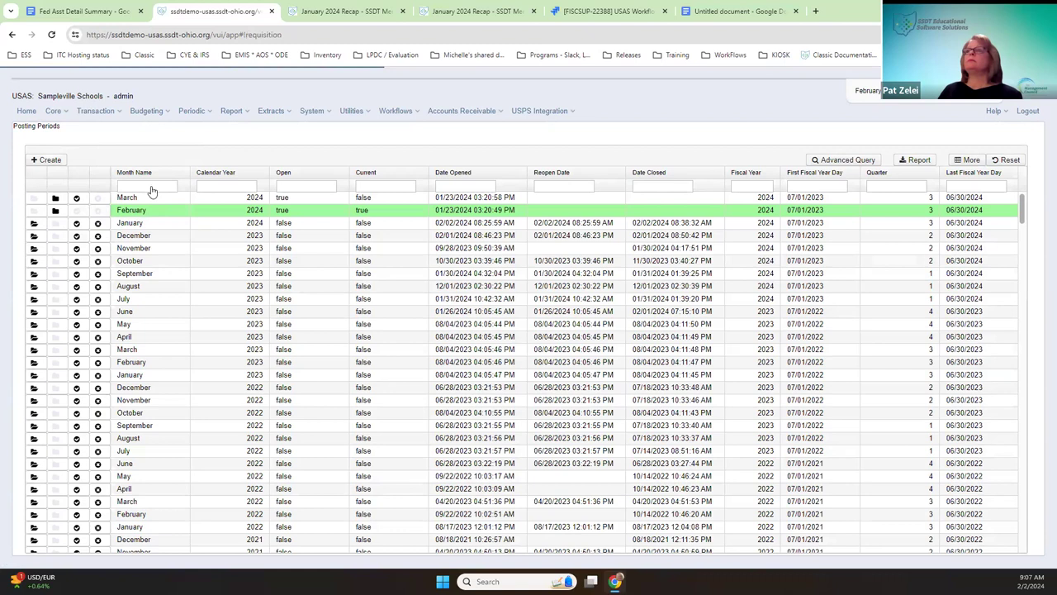
Filter to requisition 12312056, start submitting it for approval, cancel, then log out
left_click(194, 186)
type("=123")
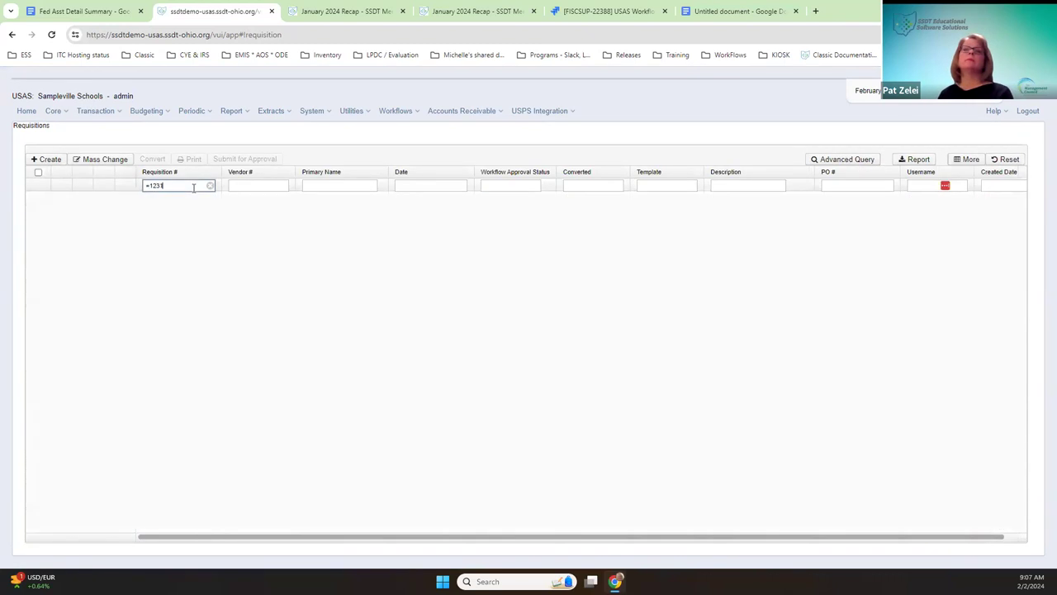
type("12056")
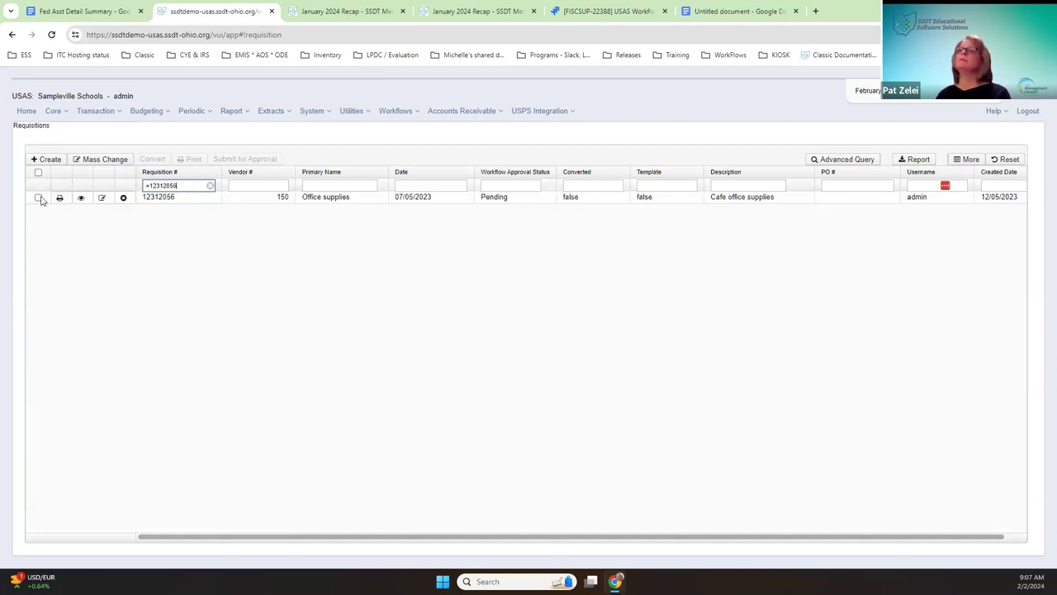
left_click(38, 196)
left_click(244, 159)
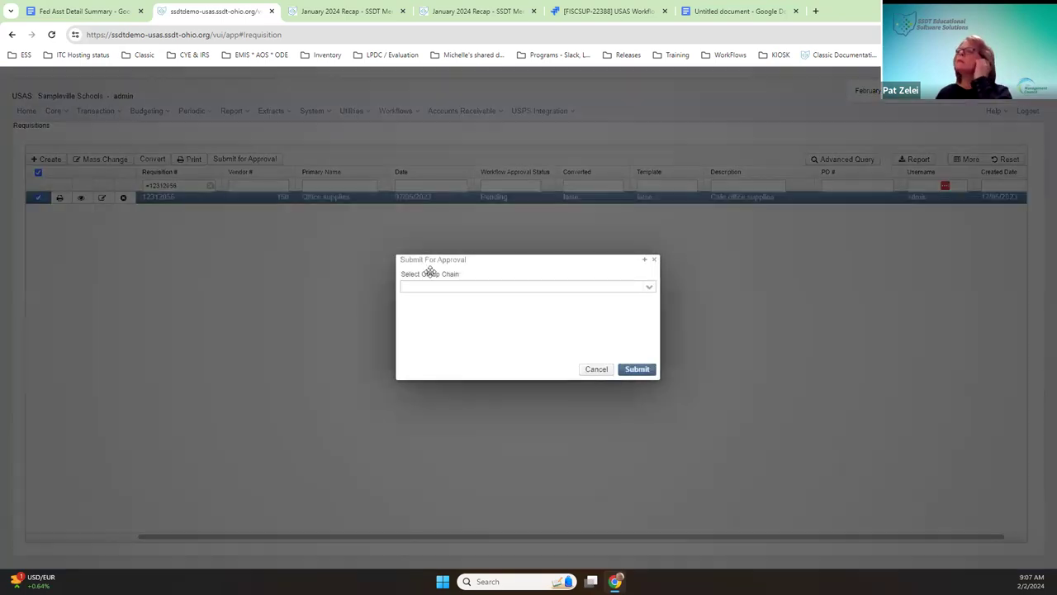
left_click(438, 287)
left_click(651, 287)
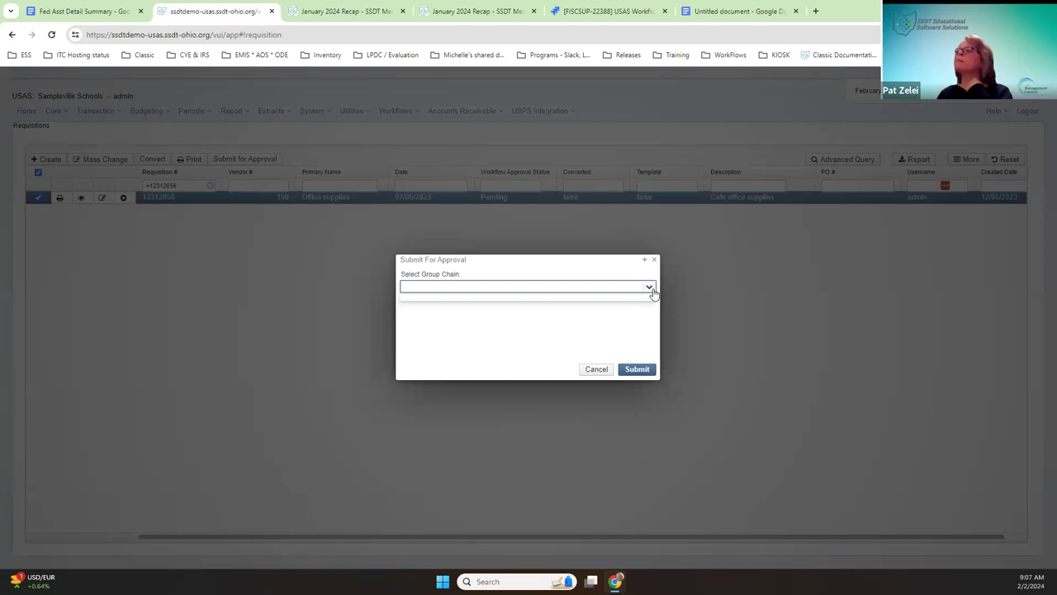
left_click(596, 368)
left_click(1028, 116)
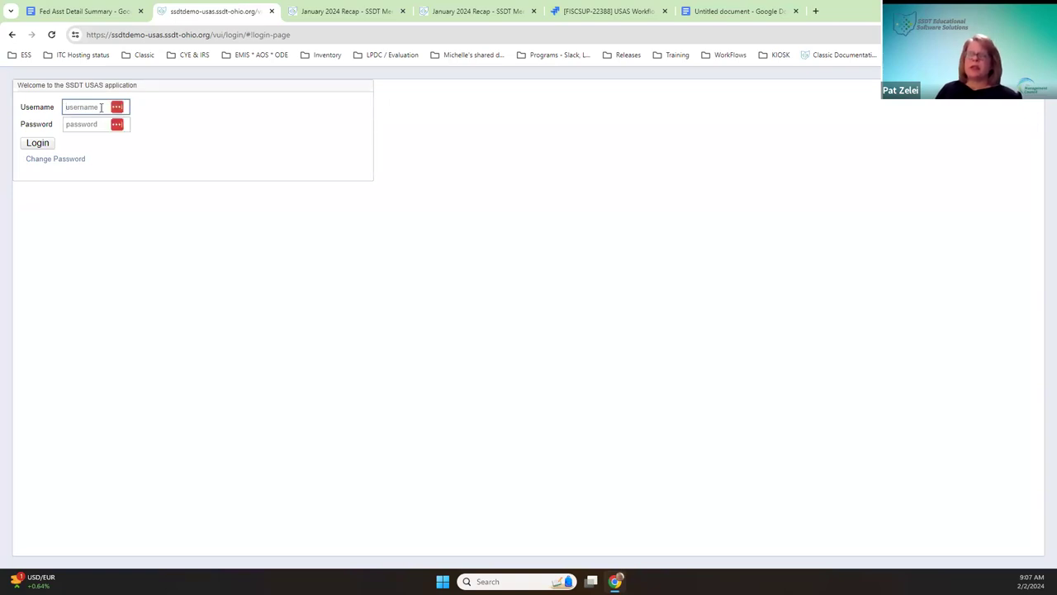
Sign in as another user by entering that account's username and password
type("assttreas")
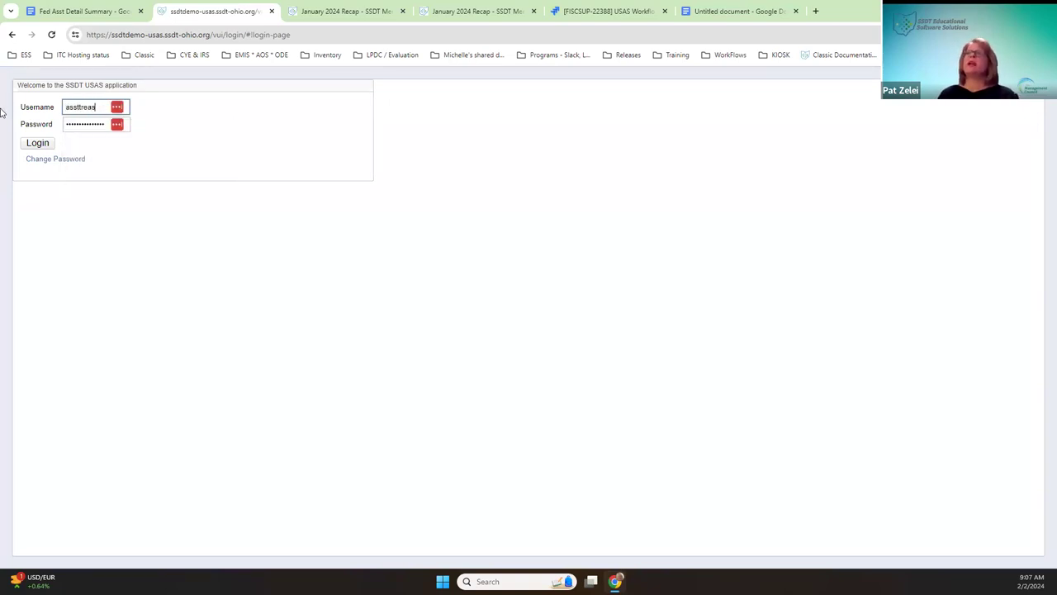
key("Tab")
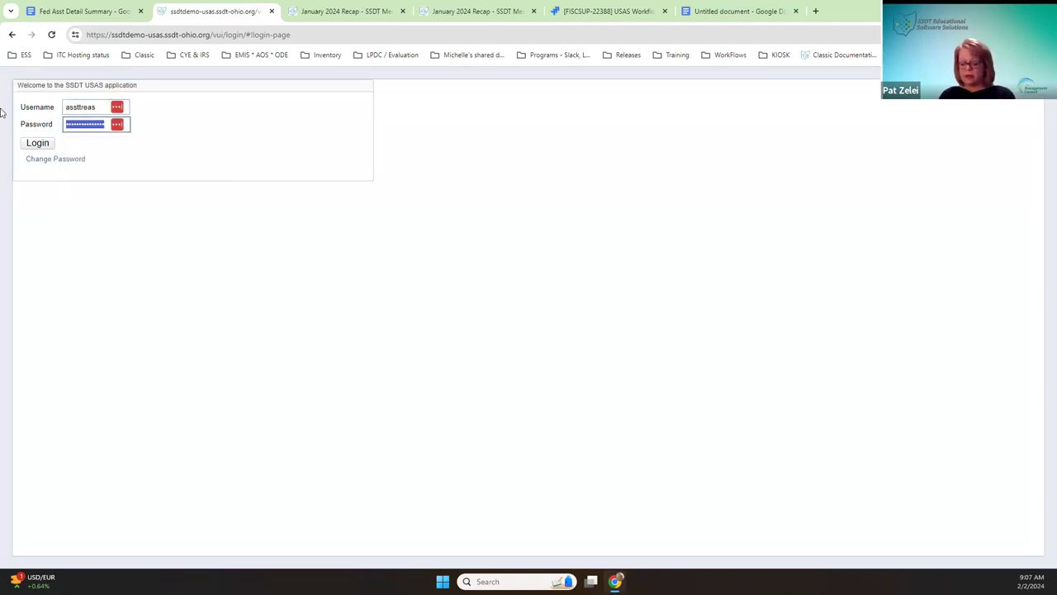
type("****")
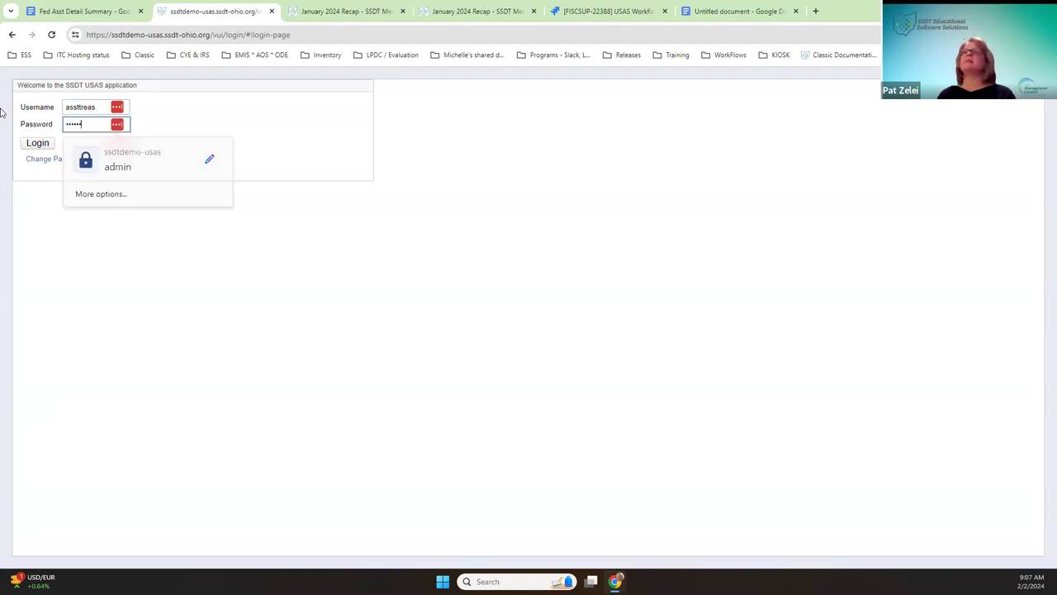
left_click(40, 143)
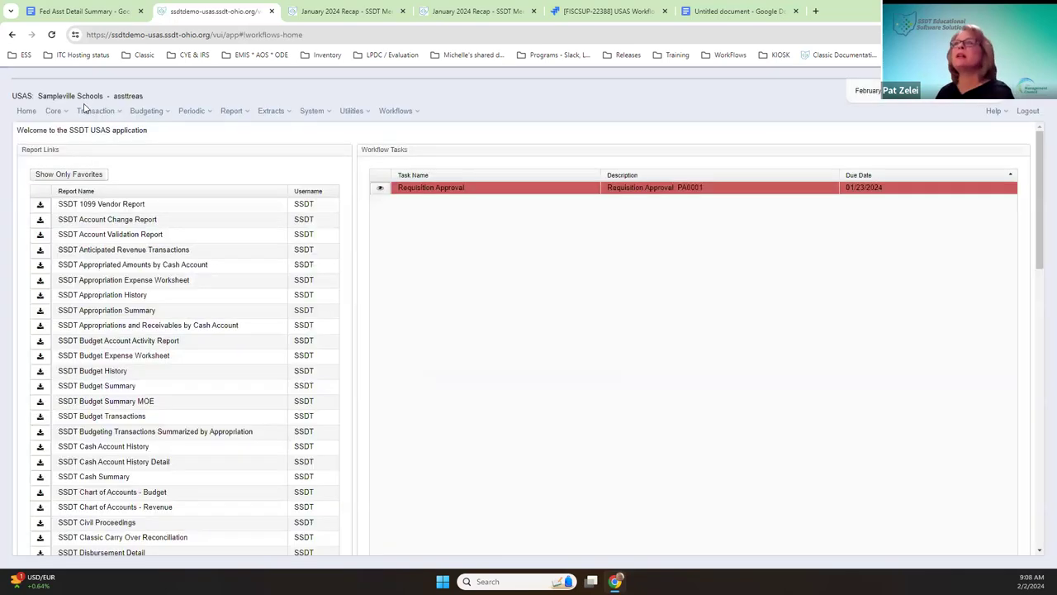
Open the PA0001 requisition approval task and approve the requisition
left_click(95, 110)
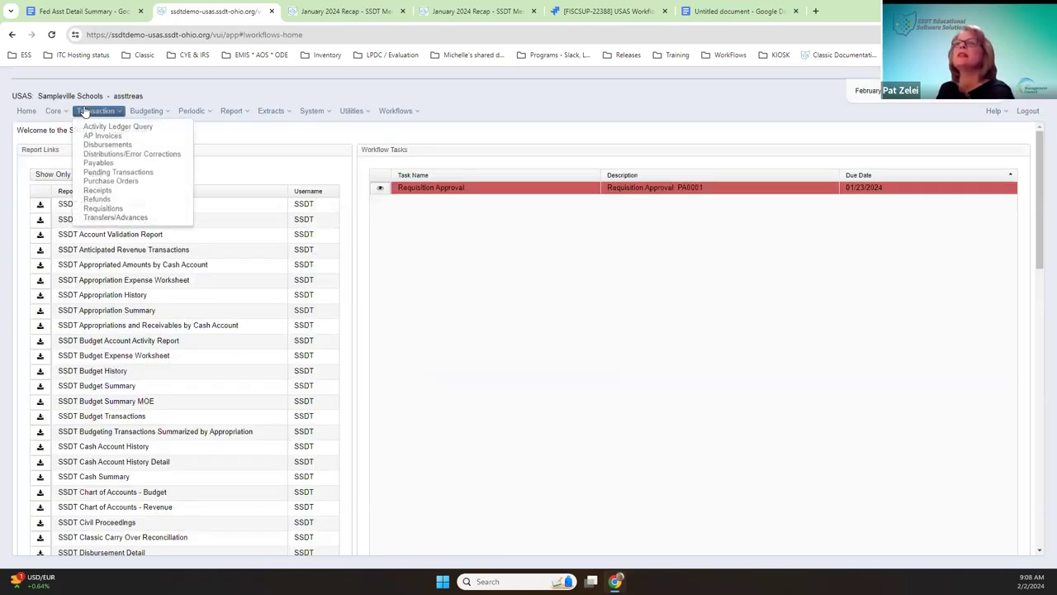
left_click(380, 195)
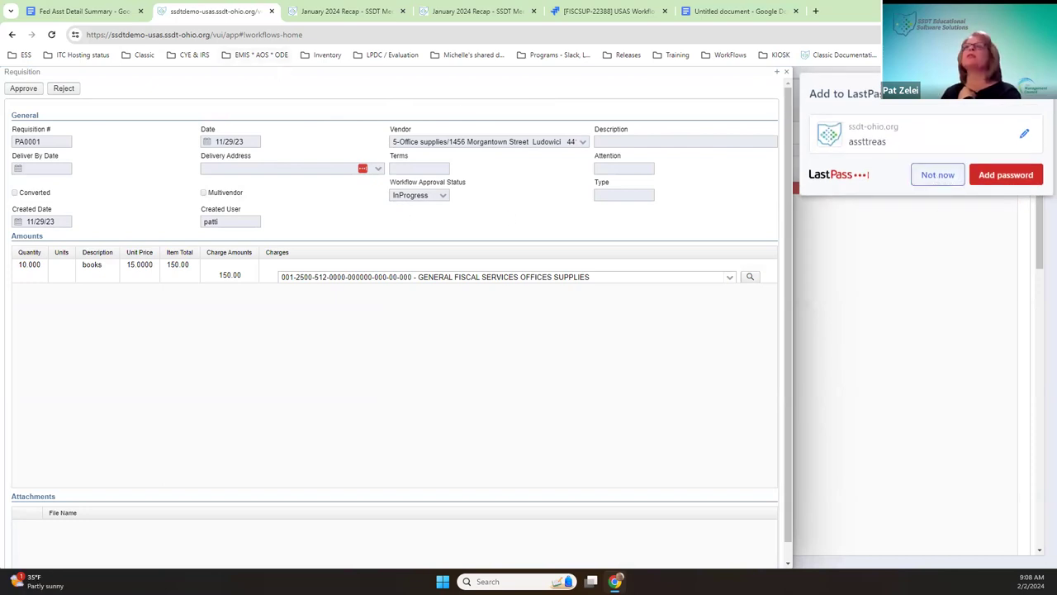
left_click(23, 88)
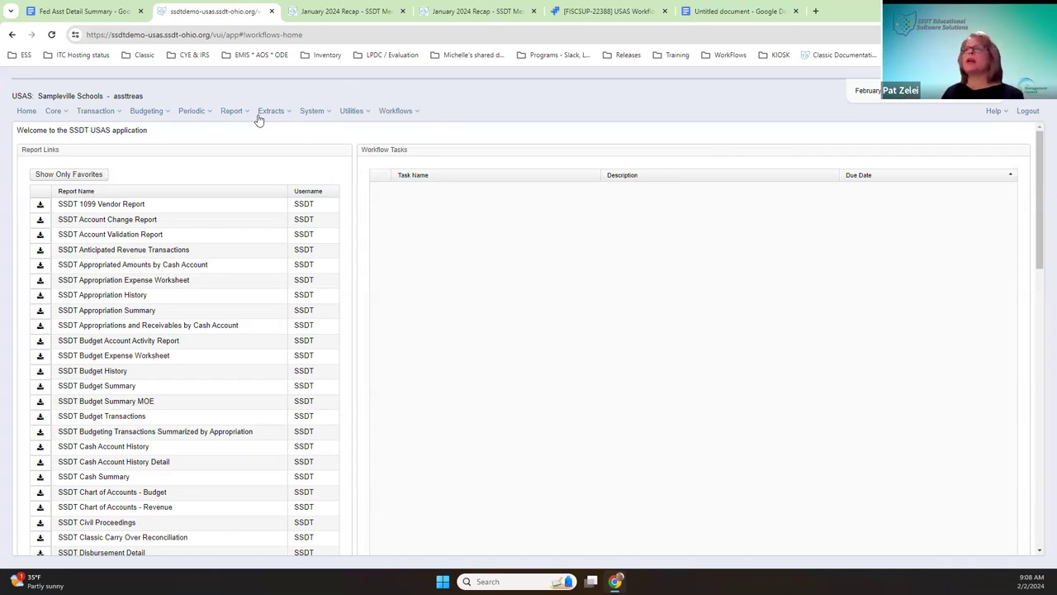
Open Transaction > Requisitions, then scroll the January 2024 Recap notes to USAS Releases
left_click(104, 112)
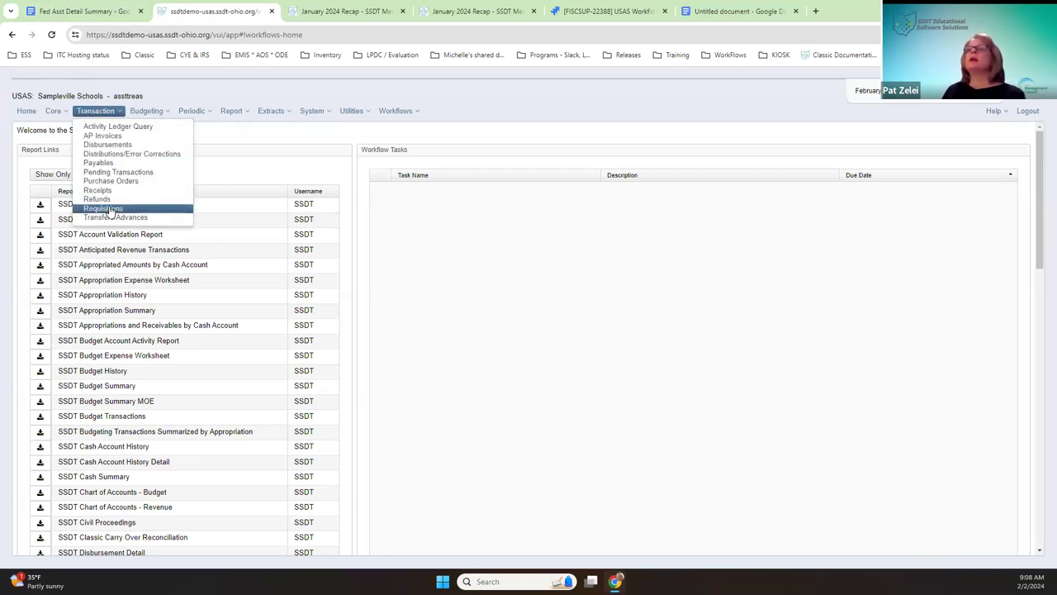
left_click(109, 209)
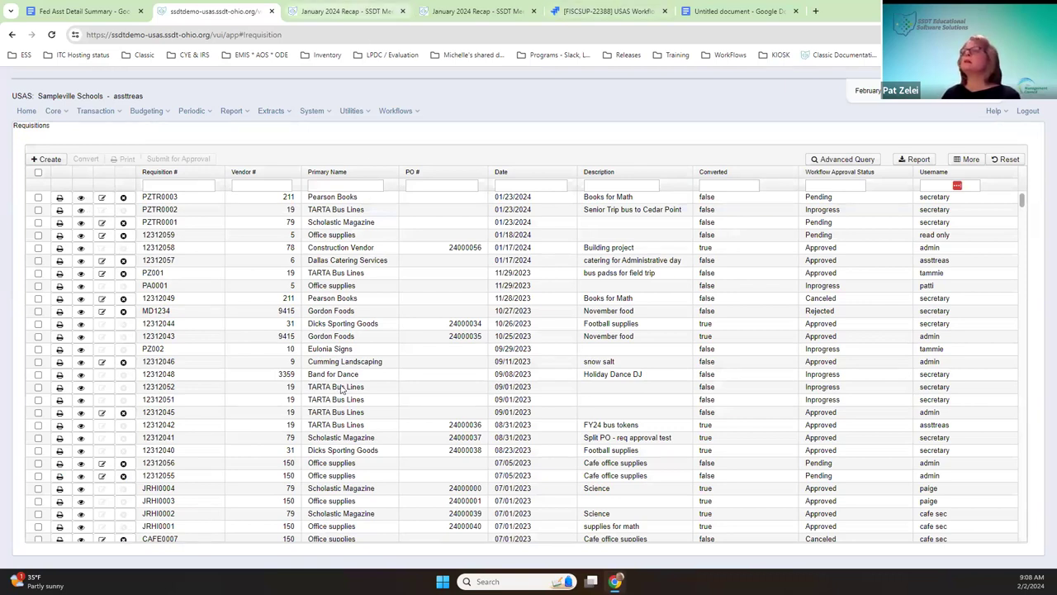
key("ctrl+Tab")
scroll(198, 235, "down", 2)
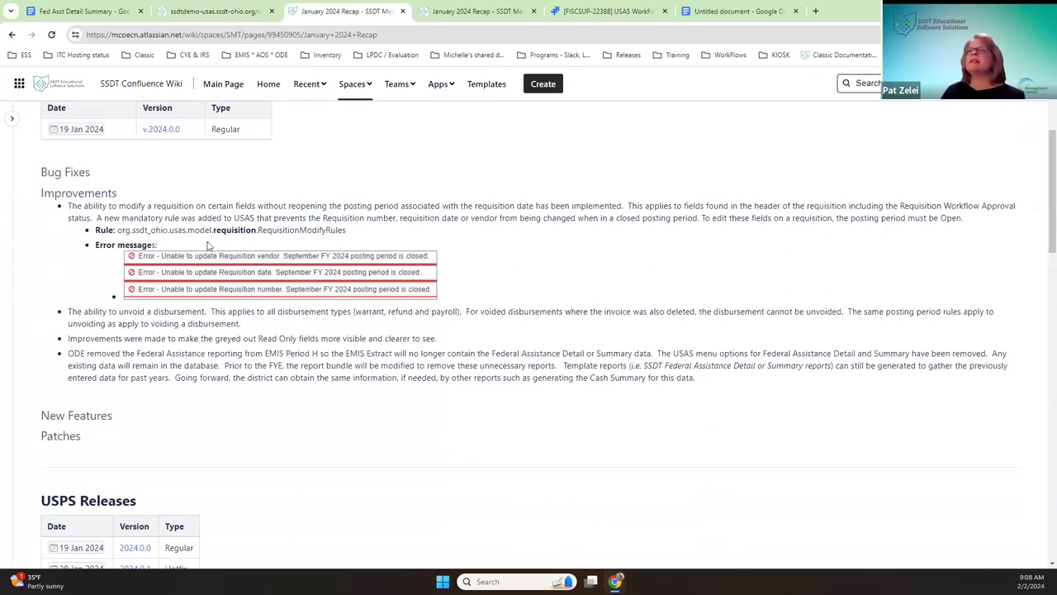
Highlight the requisition modify rule in the release notes, then go back to the USAS disbursements
left_click_drag(380, 233, 87, 231)
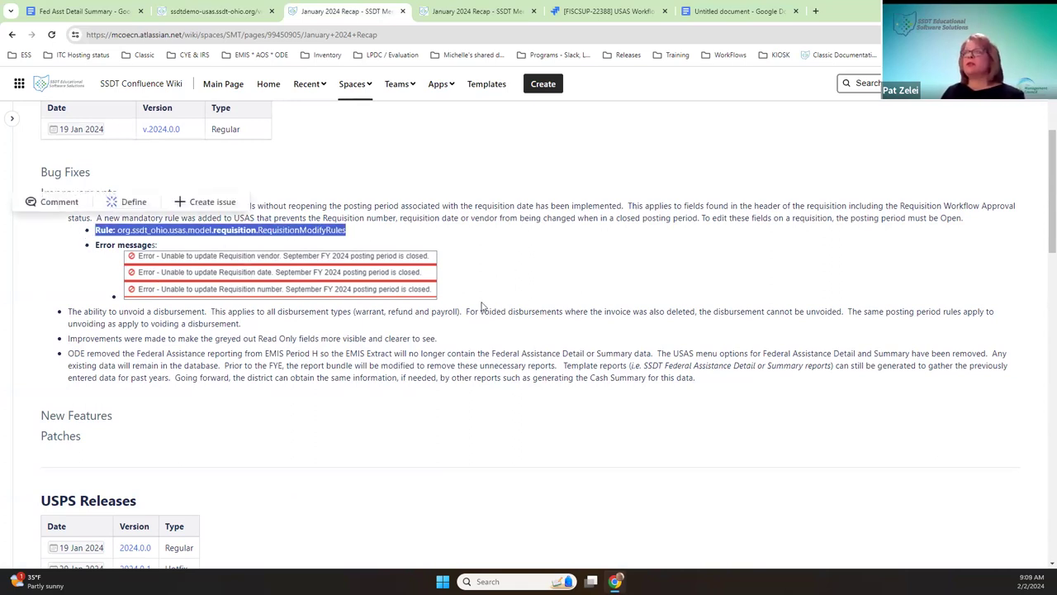
left_click(450, 276)
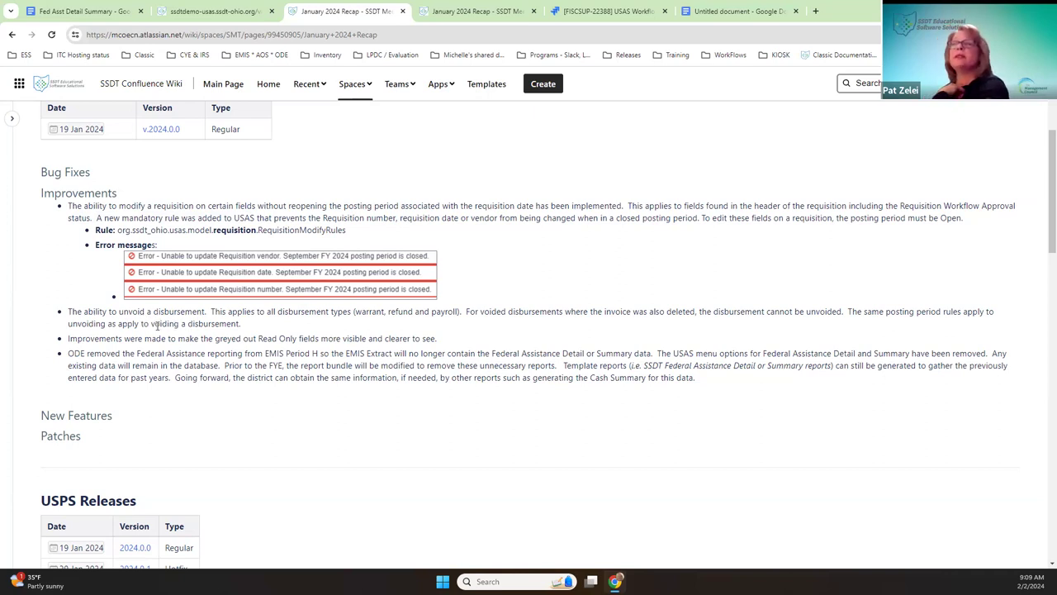
left_click(225, 16)
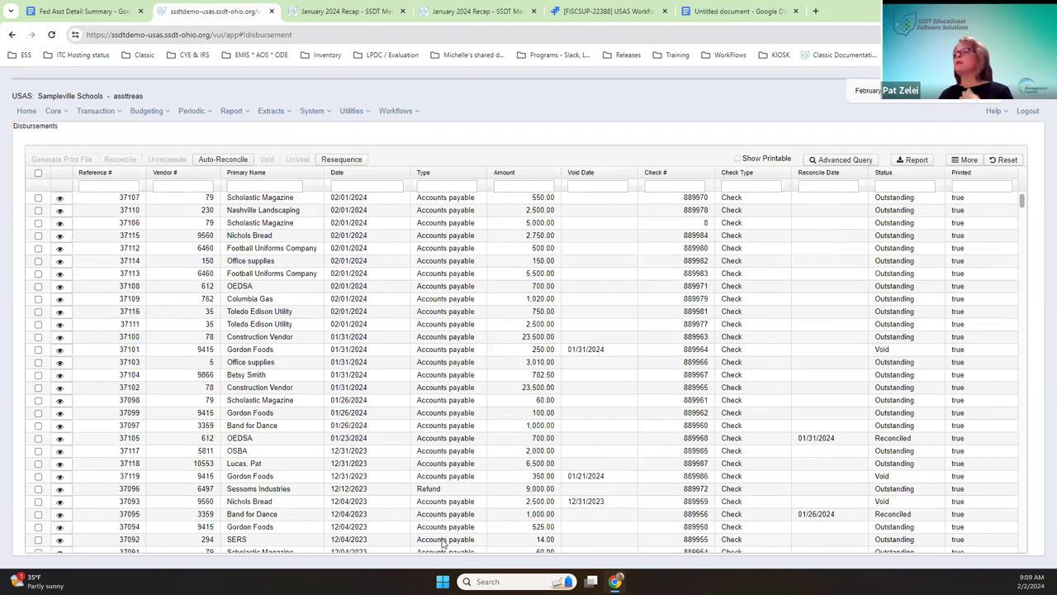
Scroll through the older disbursements, then switch to the January 2024 Recap release notes
scroll(428, 500, "down", 2)
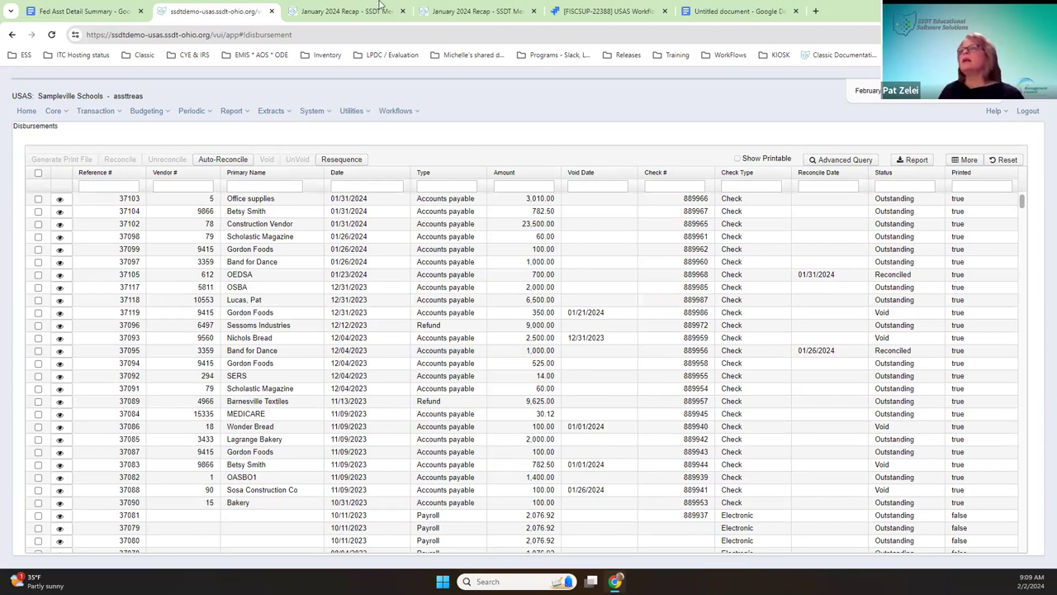
left_click(348, 16)
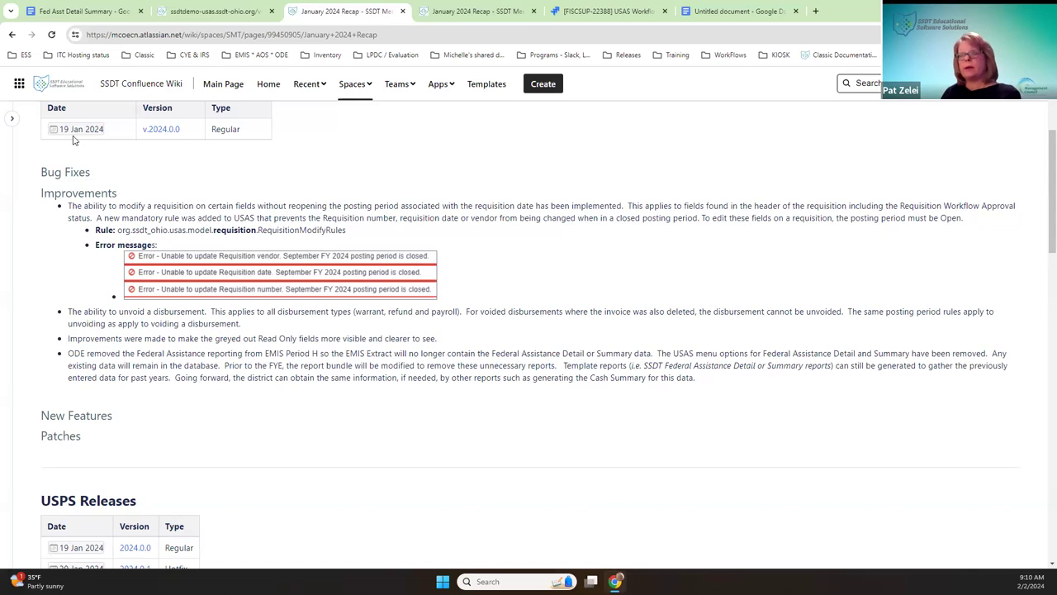
Switch back to the ssdtdemo-usas tab showing the Disbursements grid
left_click(219, 15)
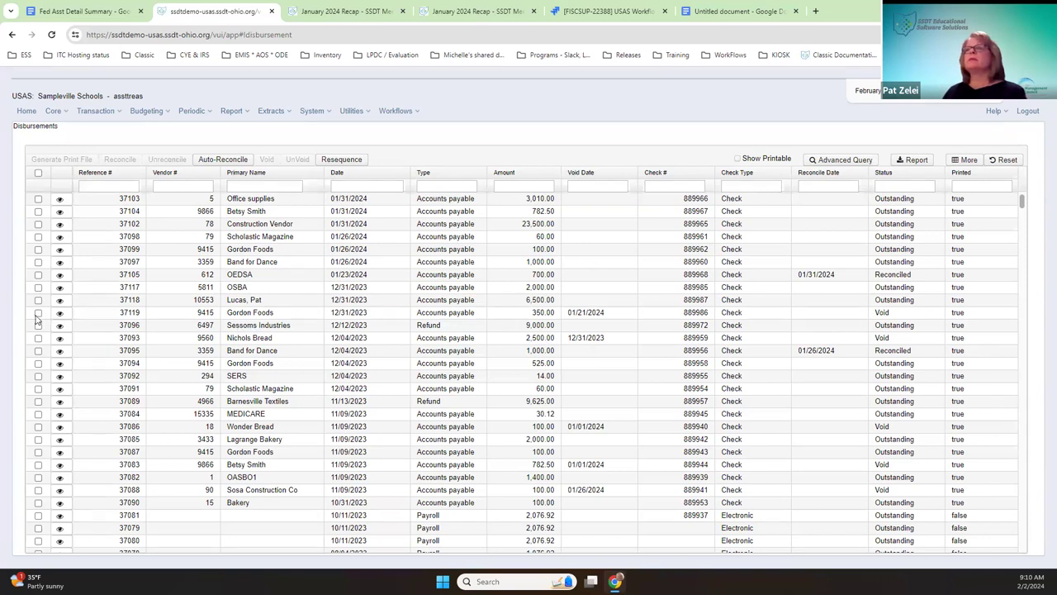
Select Gordon Foods' voided 350.00 disbursement, start UnVoid with invoice items left voided, then dismiss the dialog
left_click(38, 315)
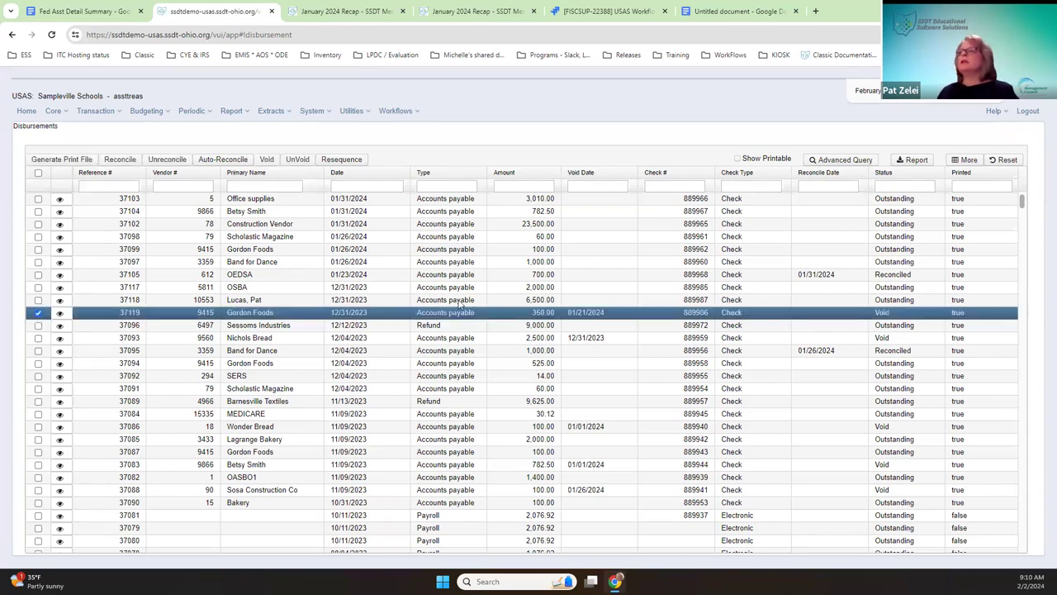
left_click(297, 160)
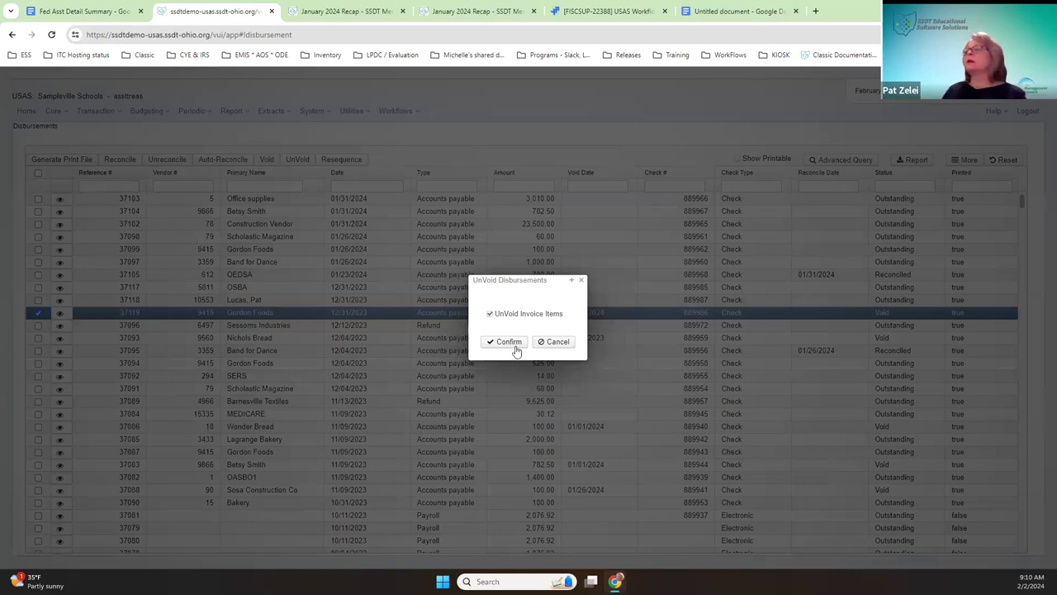
left_click(511, 317)
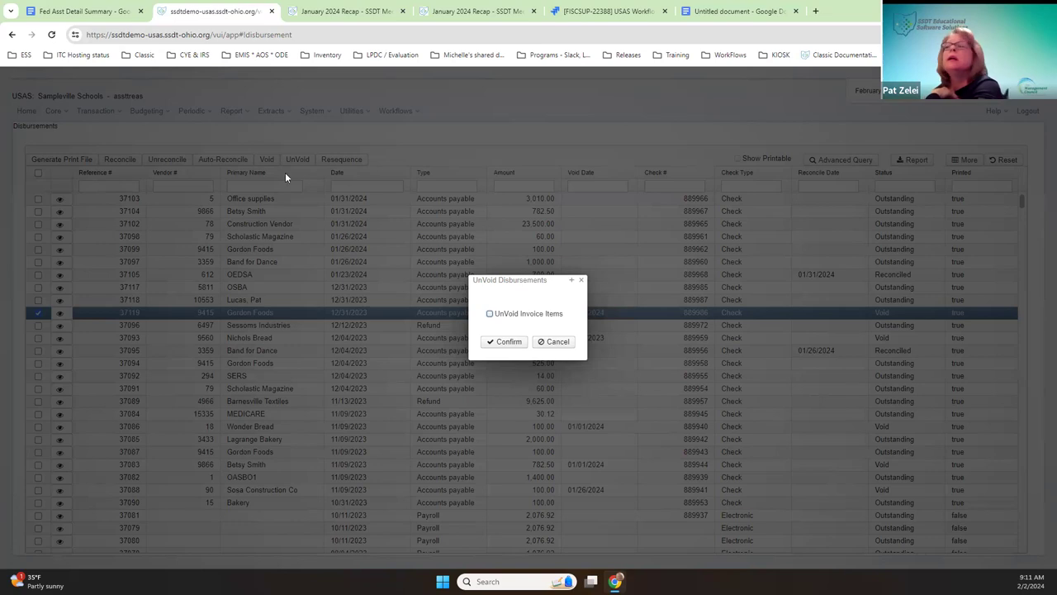
left_click(565, 343)
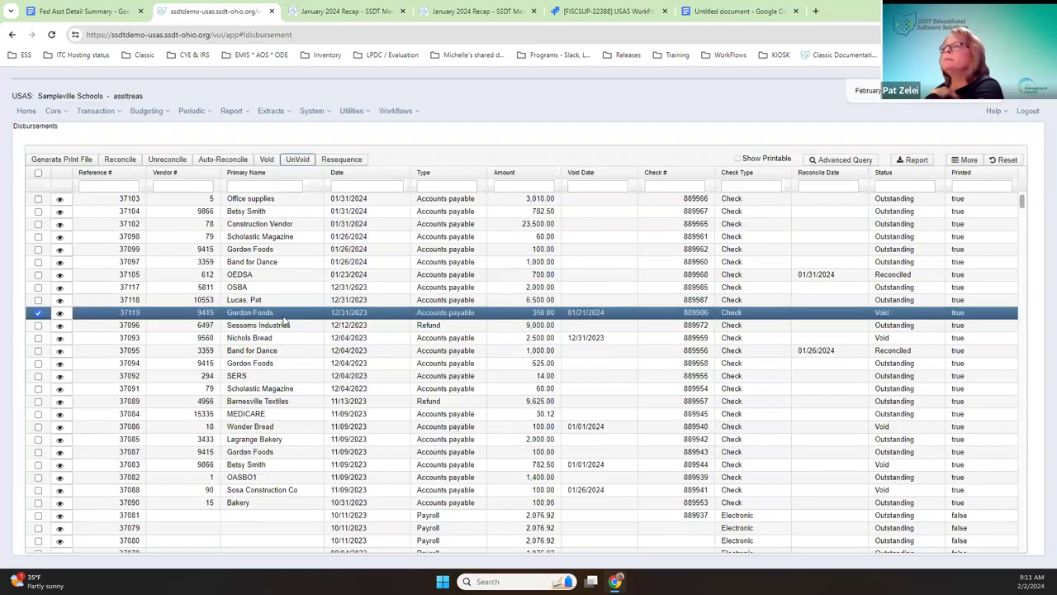
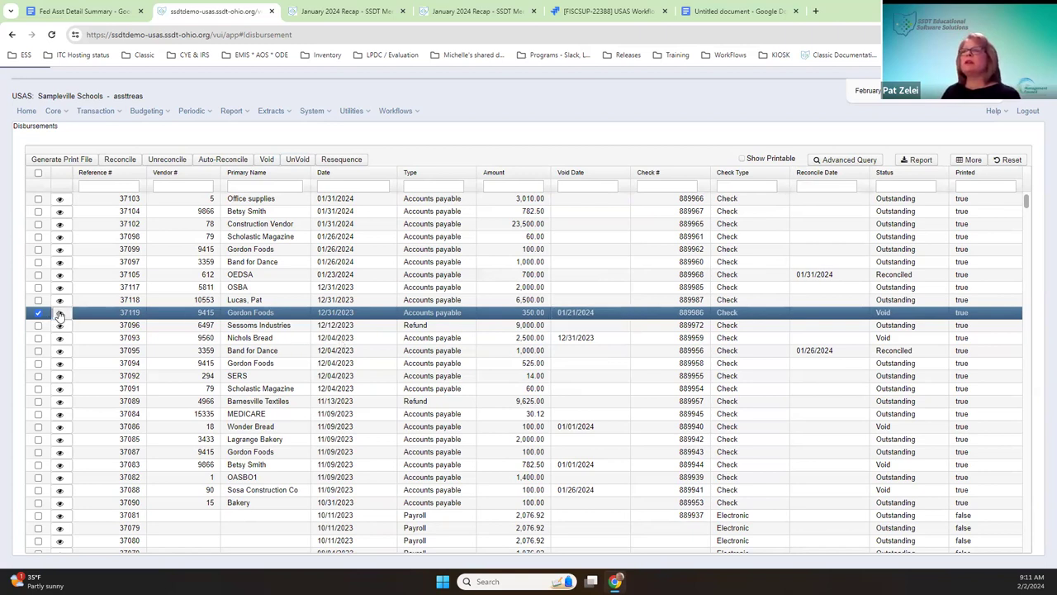
Inspect voided disbursement 37119, attempt to unvoid it, then dismiss the error and deselect it
left_click(60, 314)
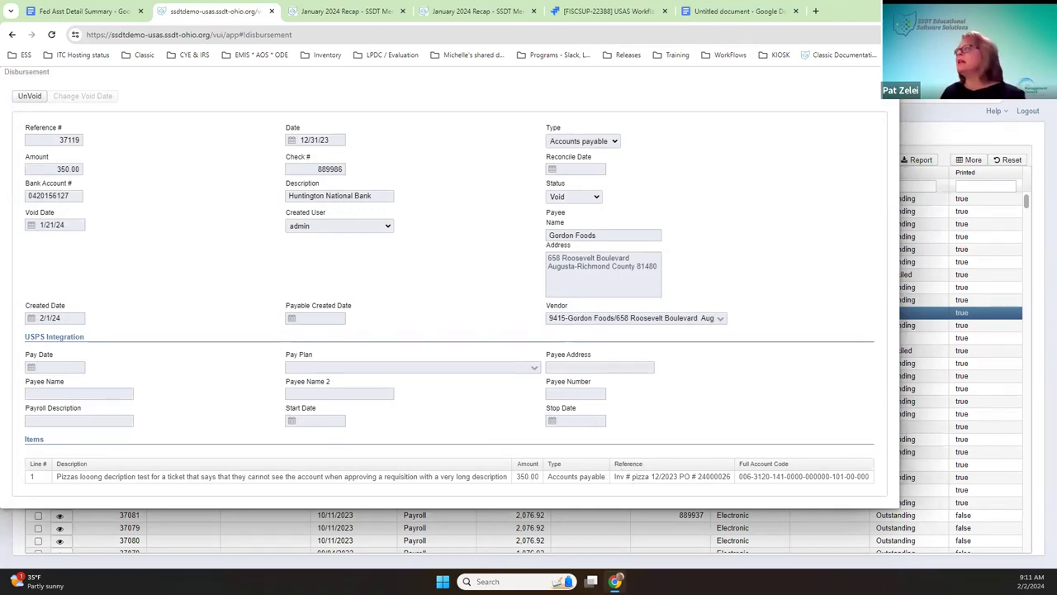
key("Escape")
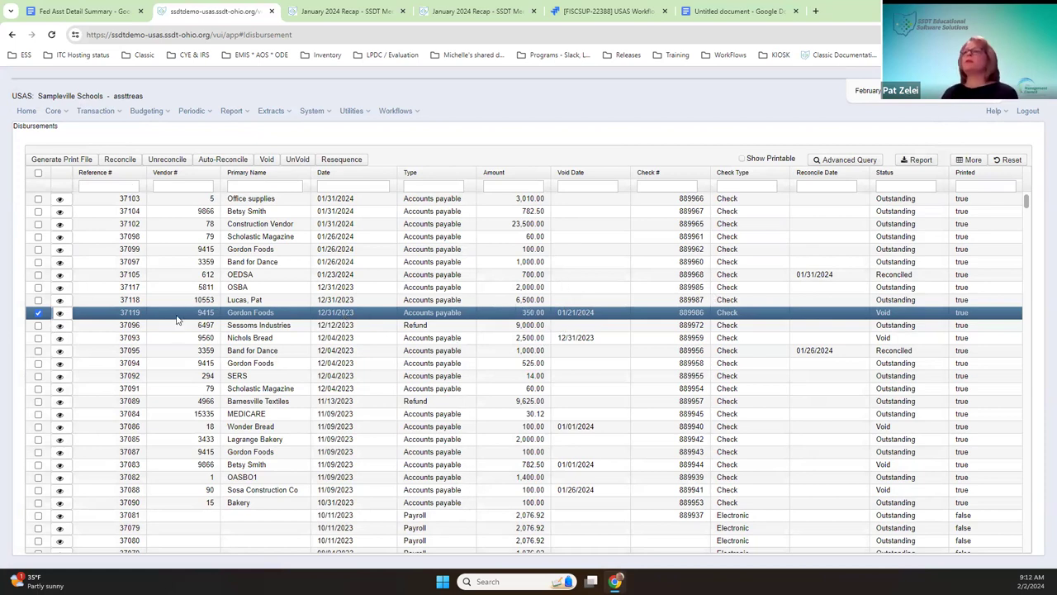
left_click(296, 159)
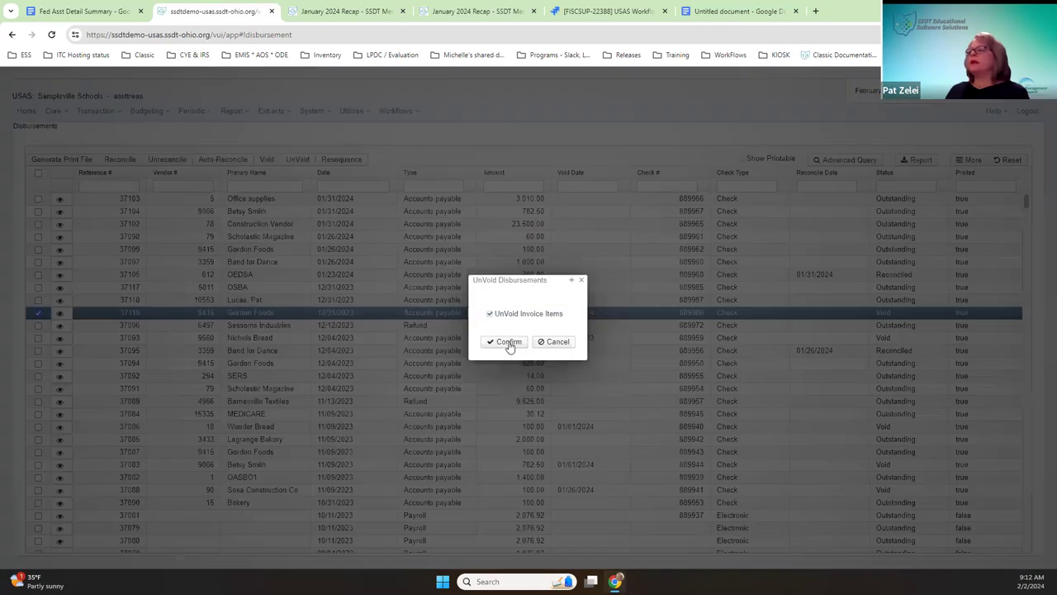
left_click(508, 342)
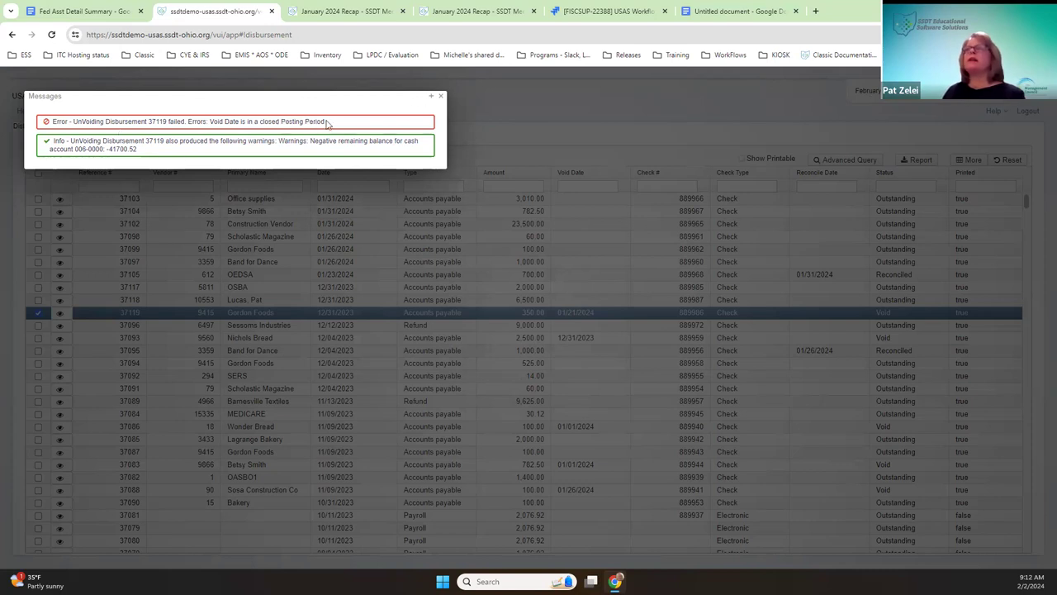
left_click(442, 97)
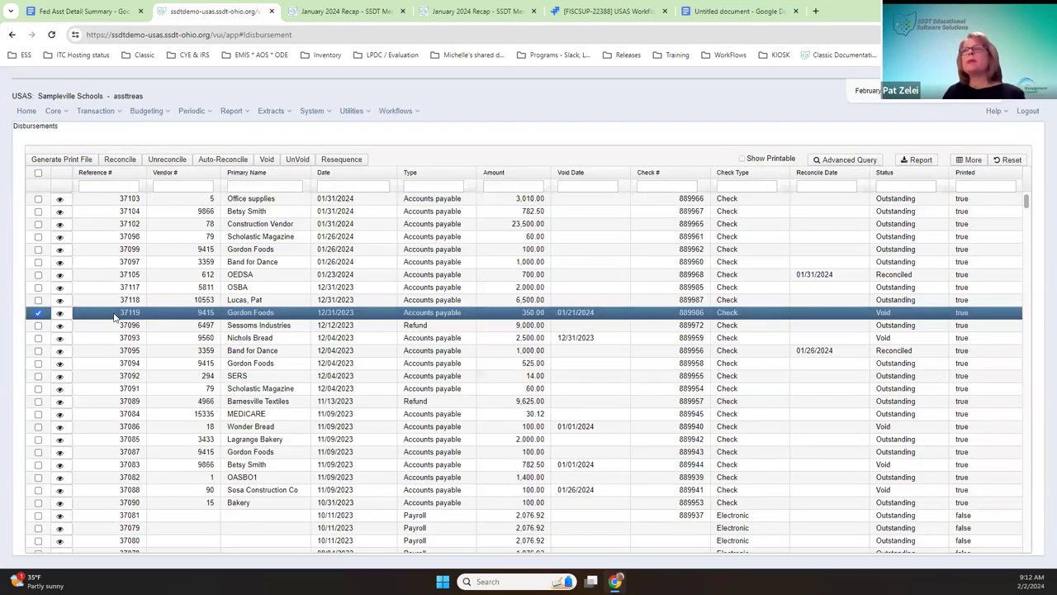
left_click(38, 312)
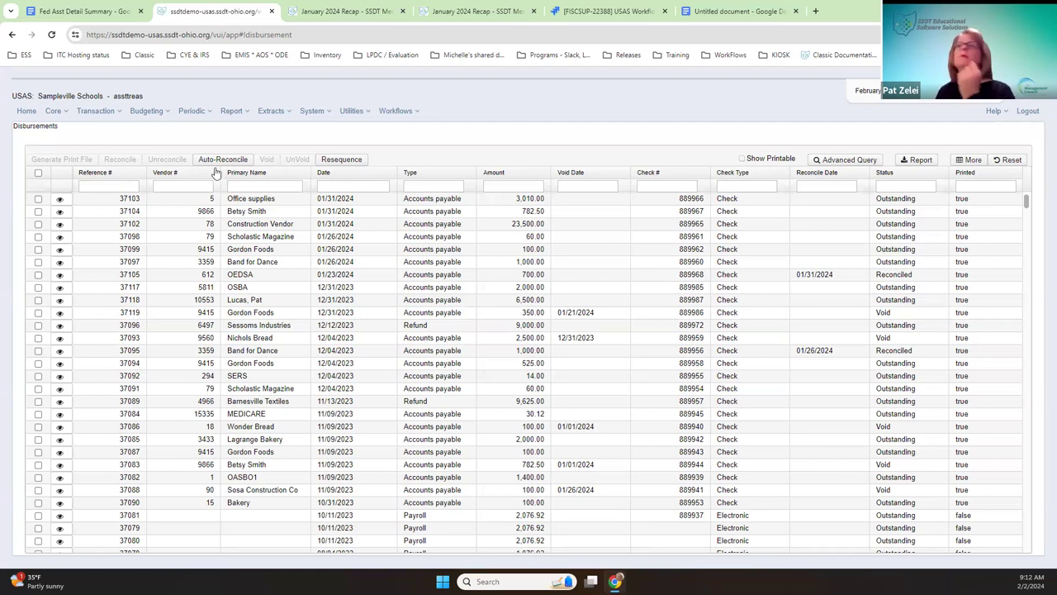
Filter to check 889940 and attempt to unvoid Wonder Bread disbursement 37086
left_click(683, 185)
type("=888")
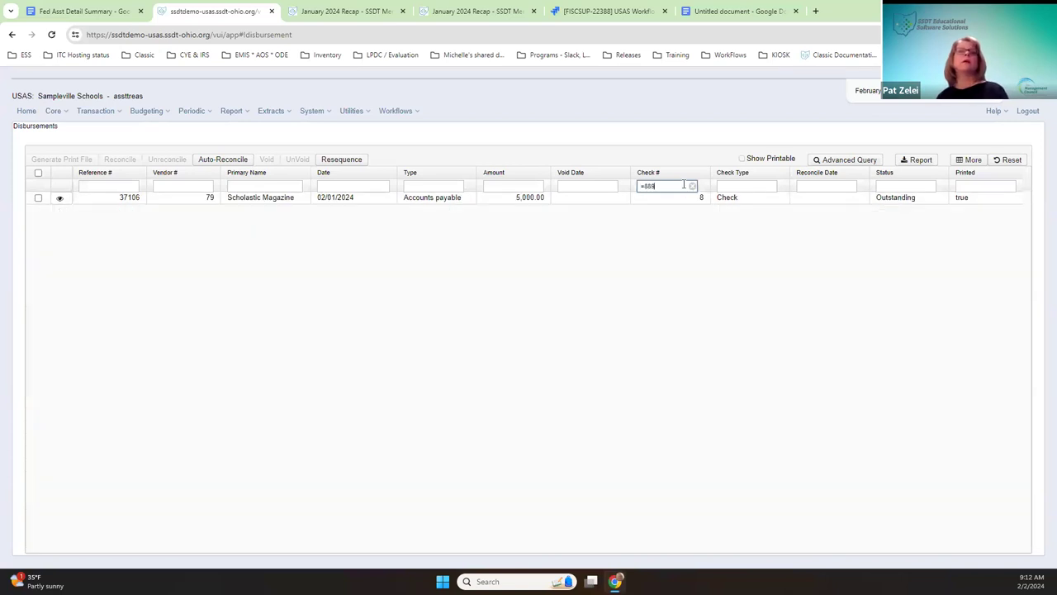
type("940")
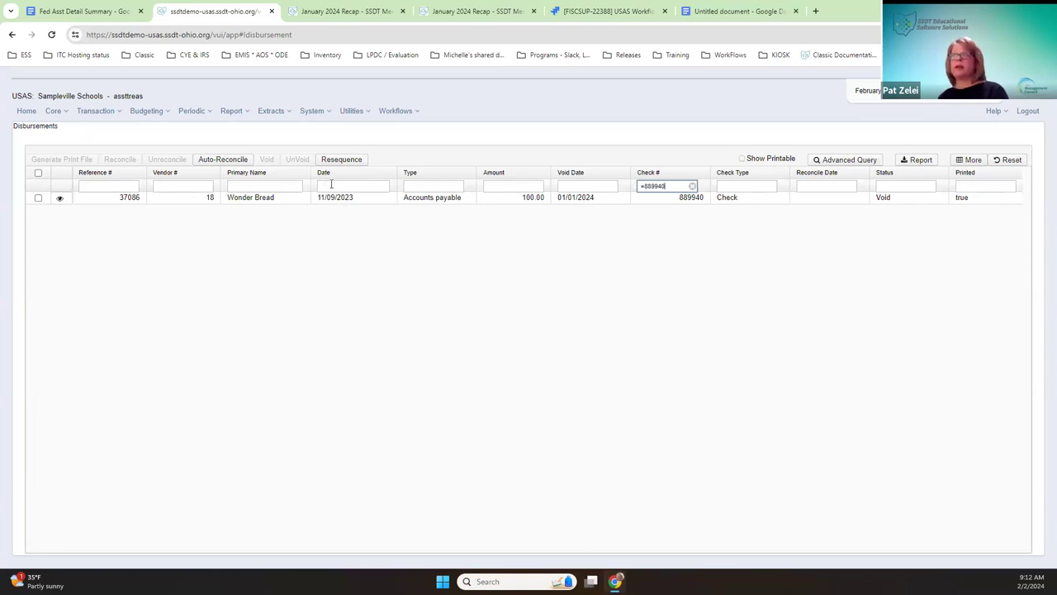
left_click(38, 199)
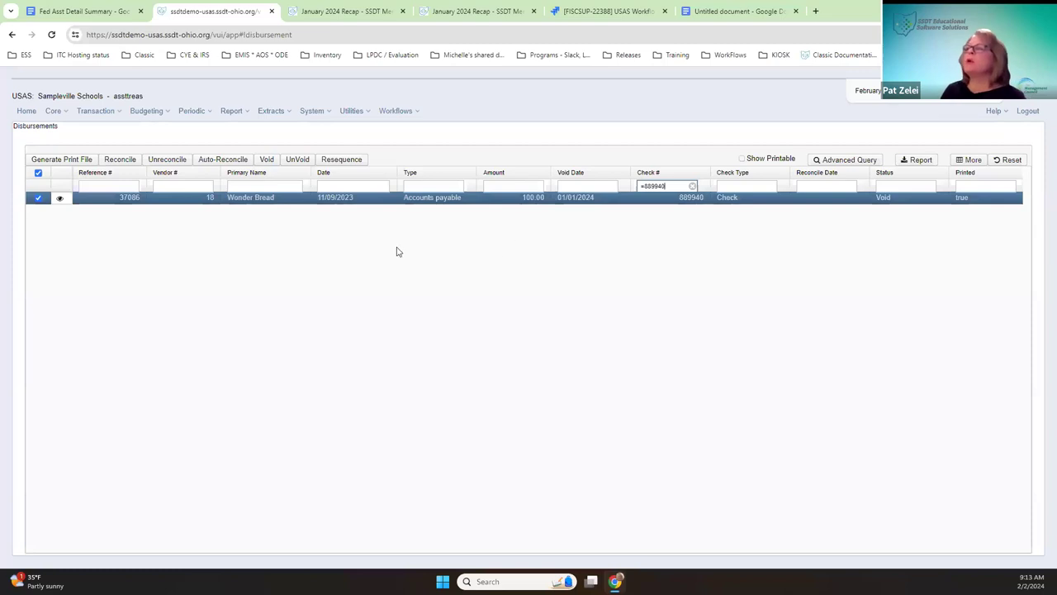
left_click(283, 160)
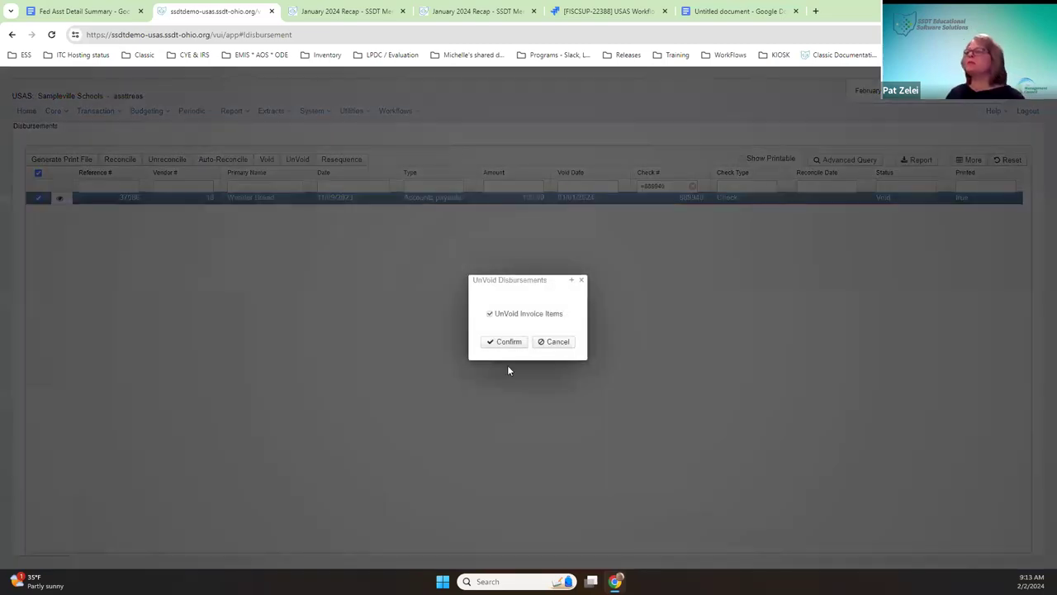
left_click(509, 342)
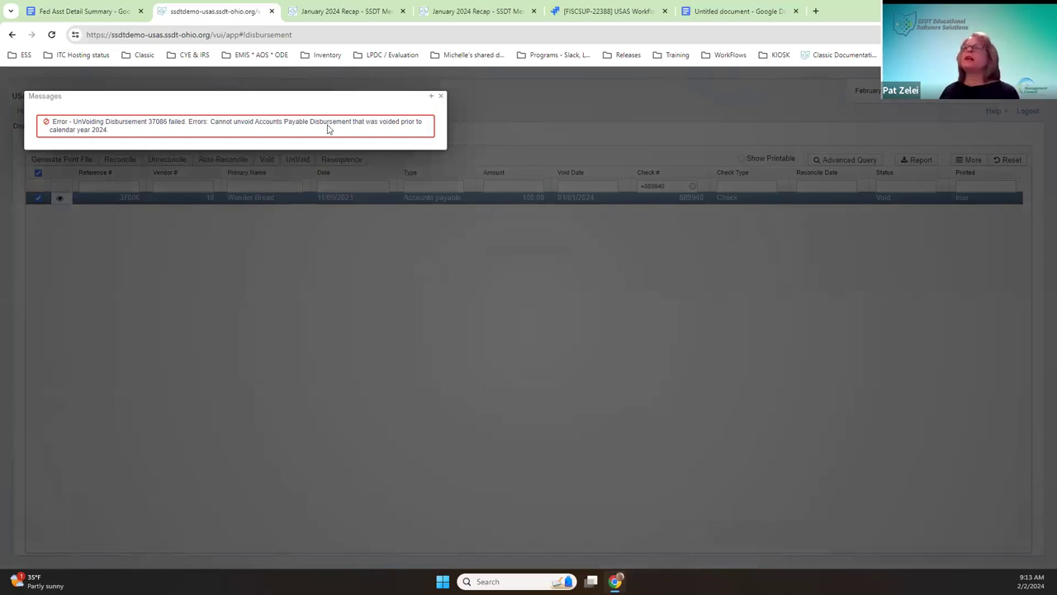
Highlight the calendar year 2024 wording, compare with the January 2024 Recap, then close the error
left_click_drag(121, 137, 43, 137)
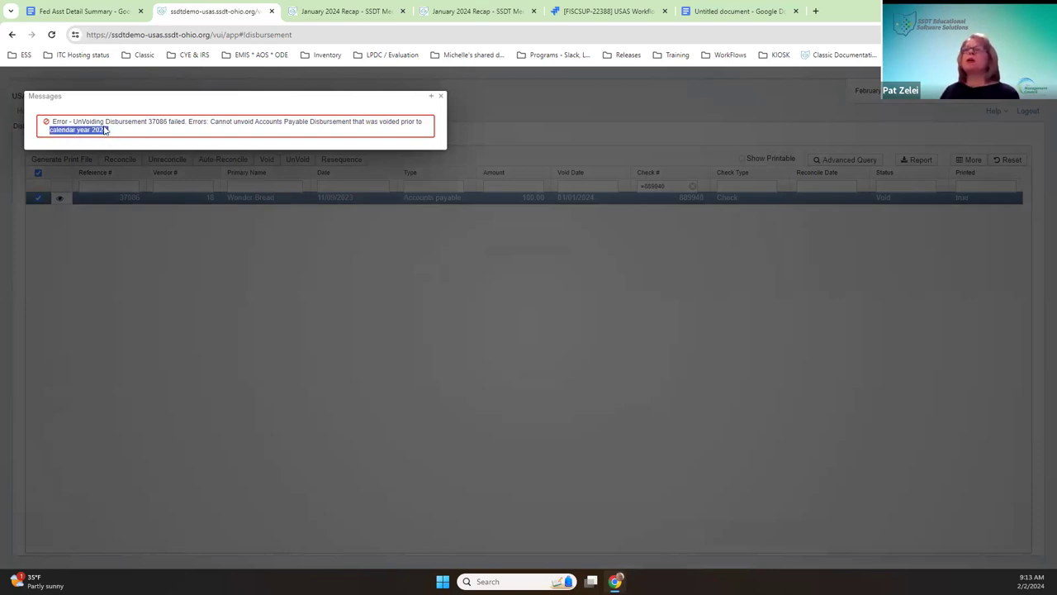
left_click(357, 14)
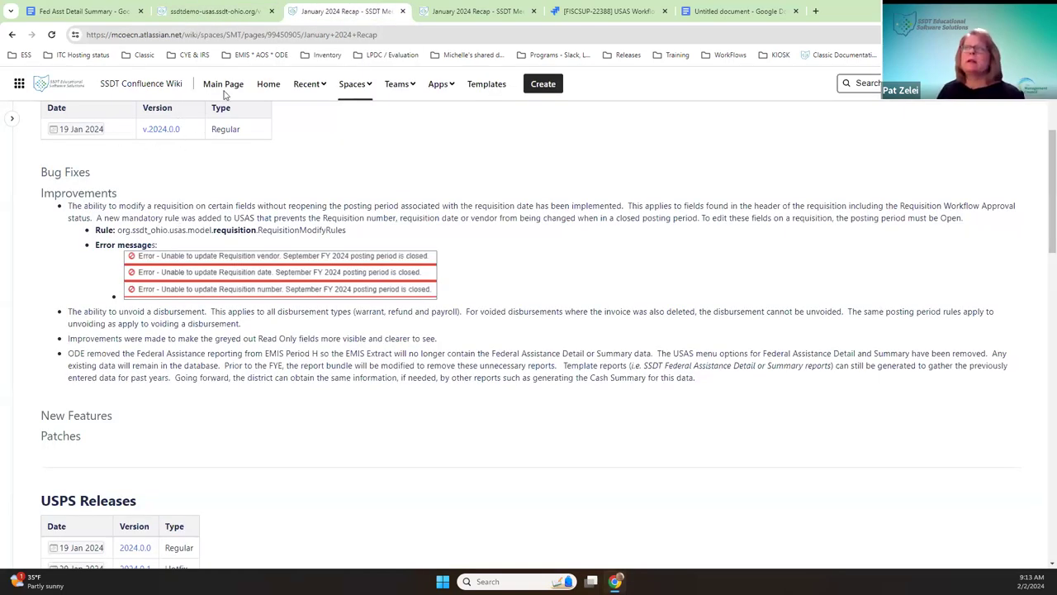
left_click(238, 10)
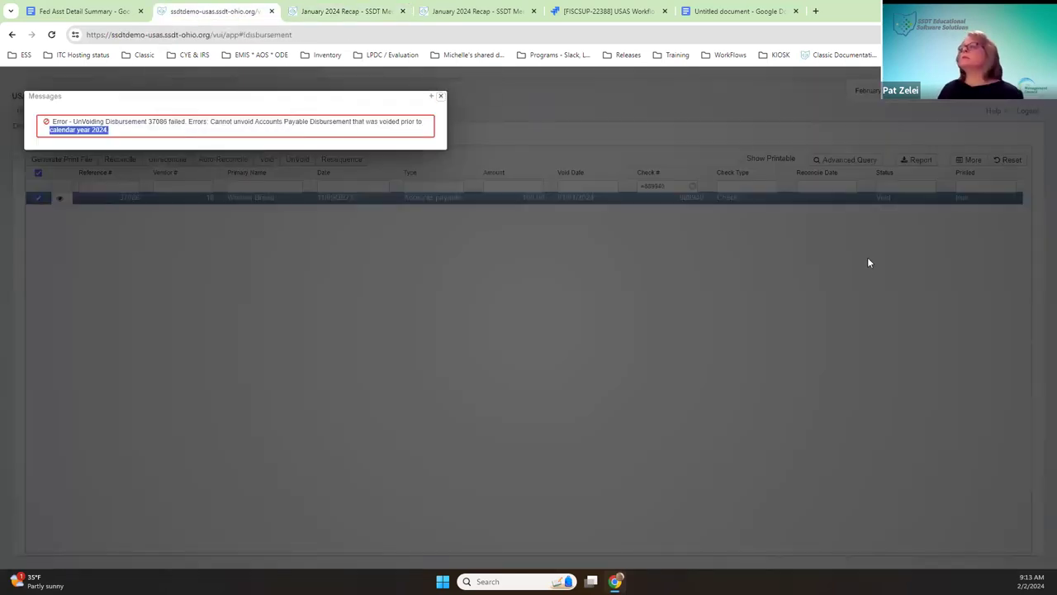
left_click(868, 262)
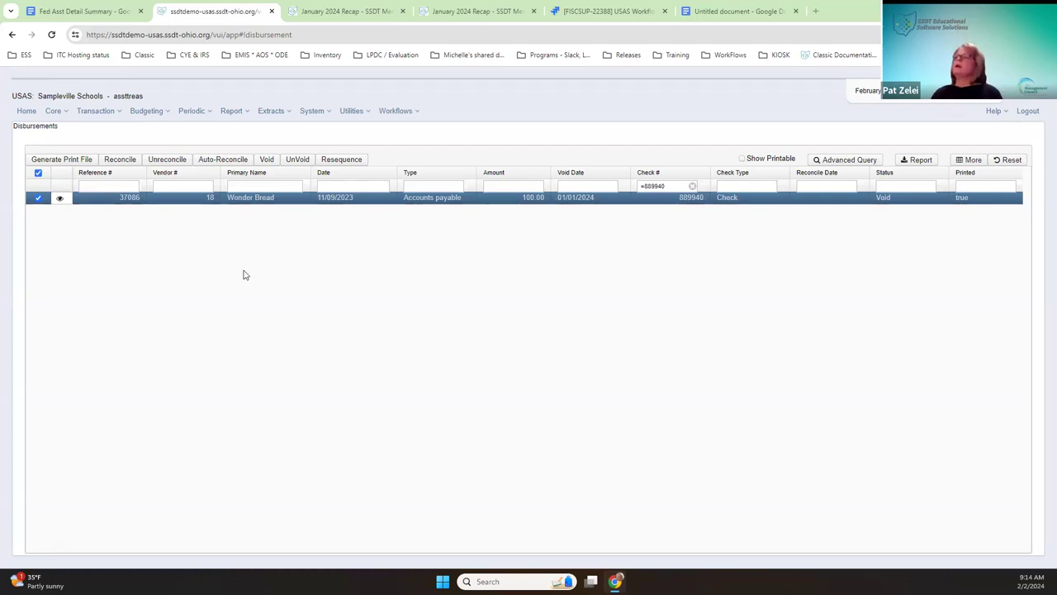
Clear the Check # filter and void Nichols Bread disbursement 37115 dated 2/2/24, excluding invoice items
left_click(38, 174)
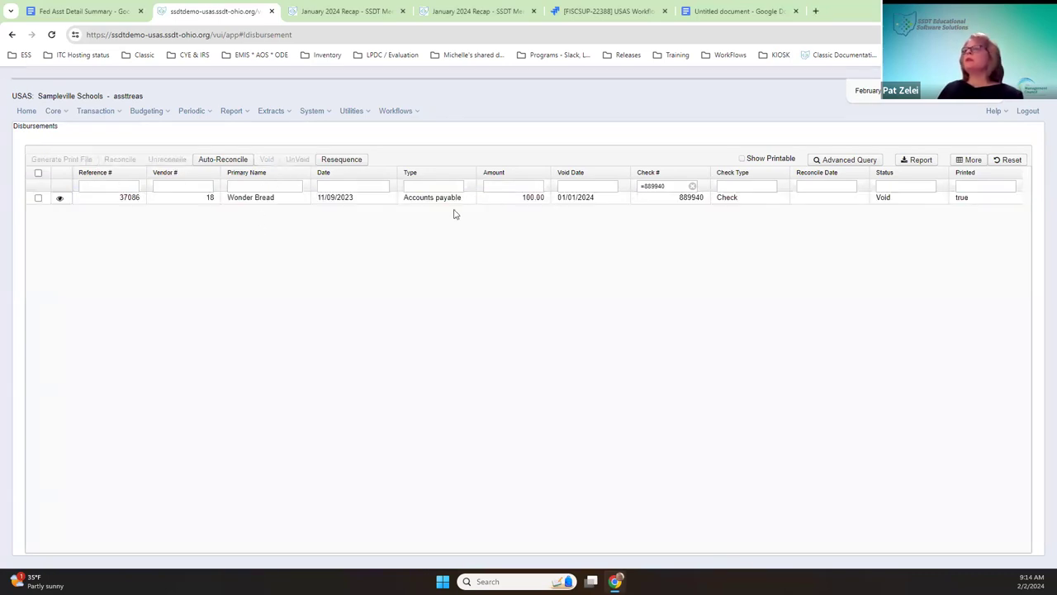
left_click(692, 186)
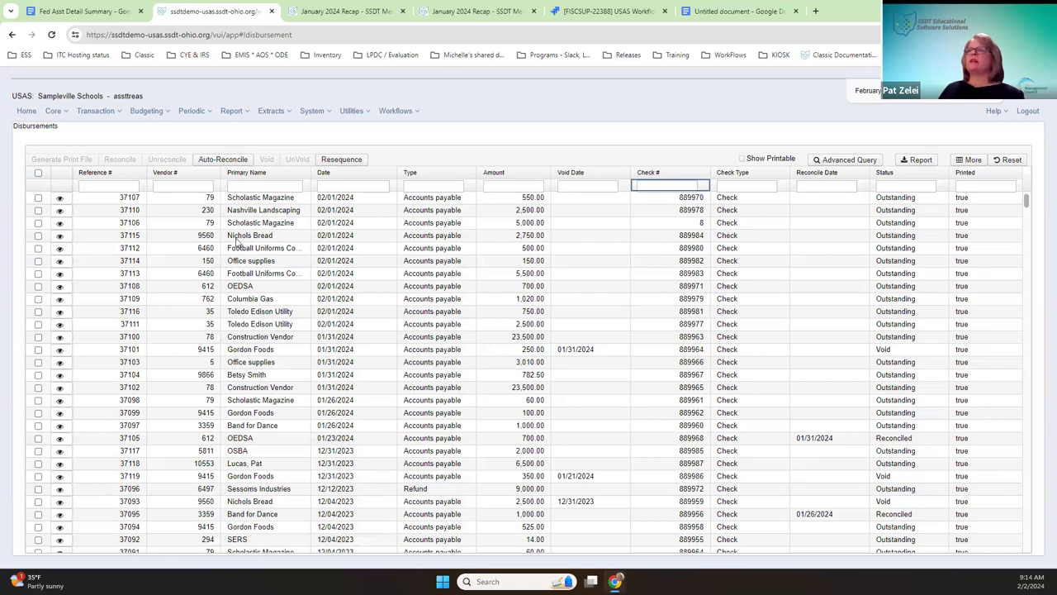
left_click(37, 236)
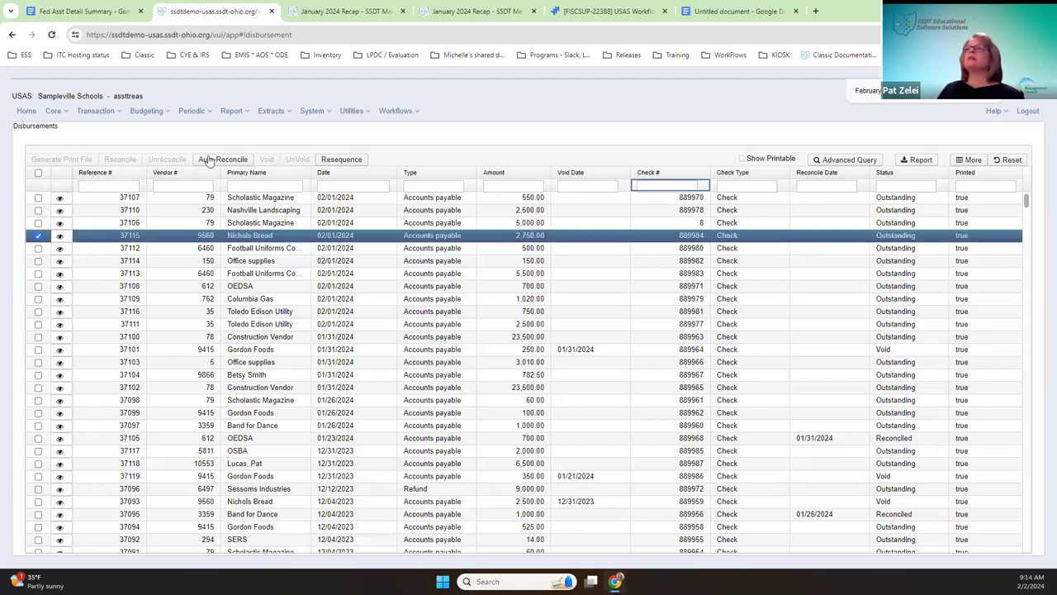
left_click(266, 160)
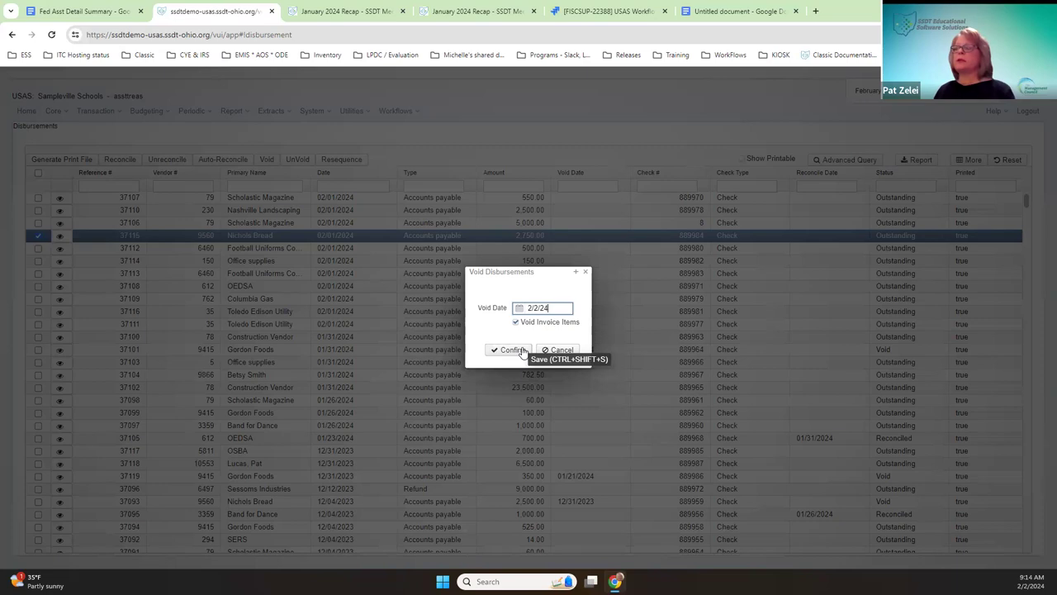
left_click(522, 351)
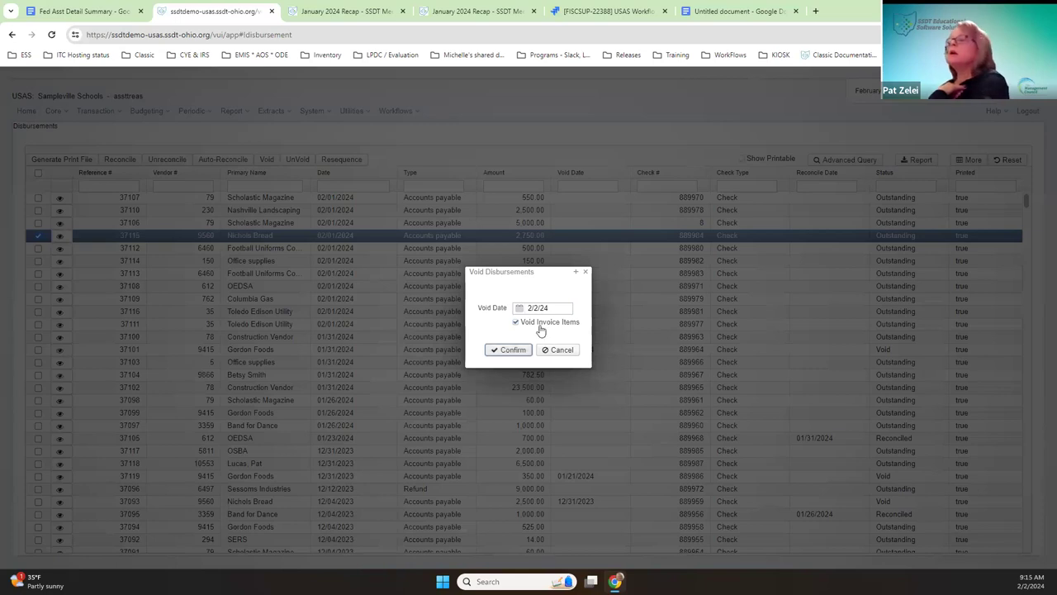
left_click(540, 324)
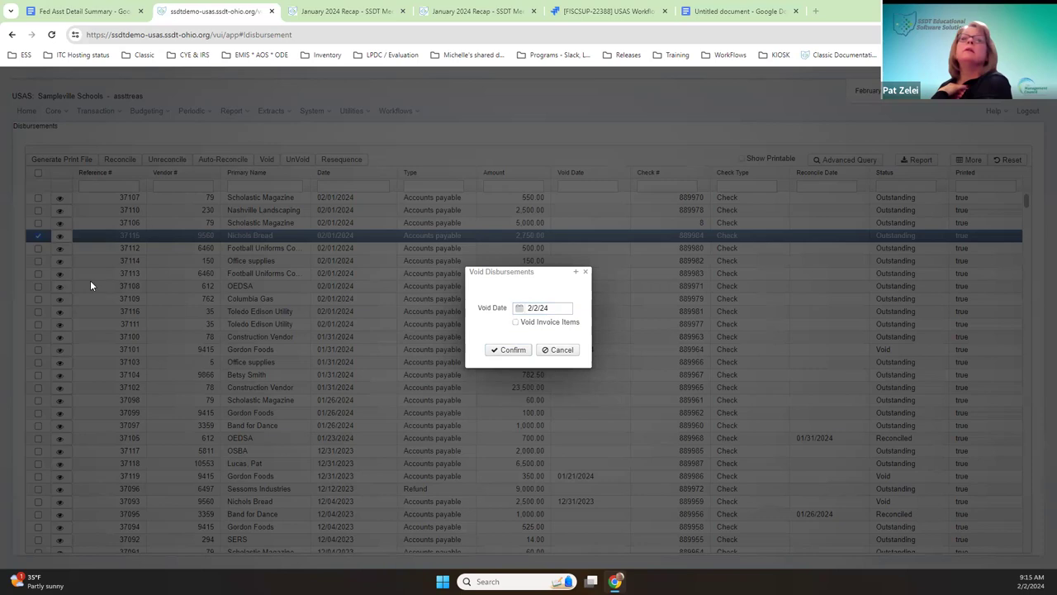
left_click(507, 350)
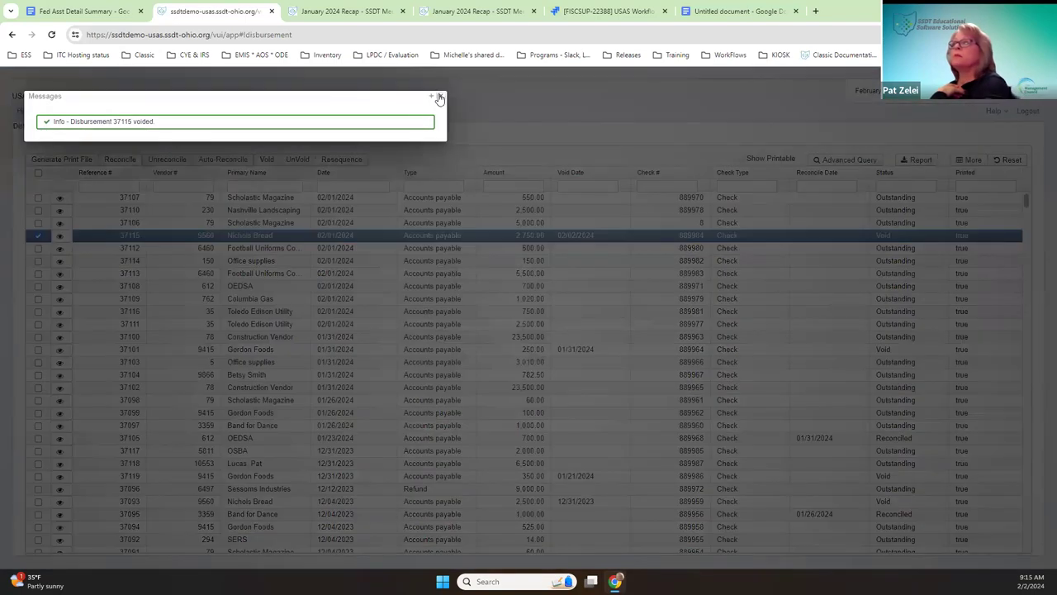
left_click(439, 98)
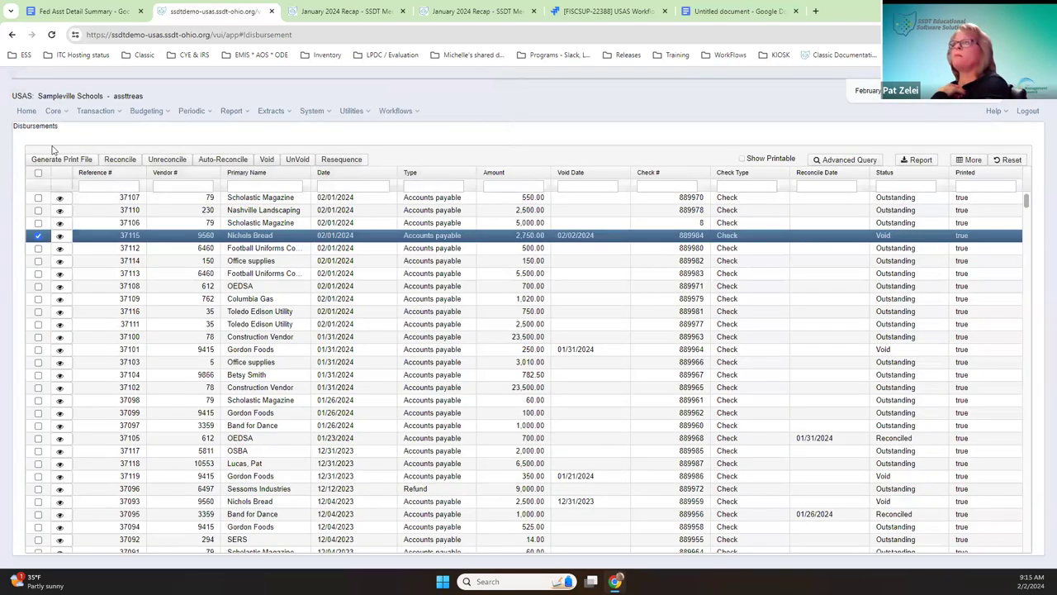
On the Payables screen, select the Nichols Bread 2,750.00 payable and begin posting it
left_click(97, 110)
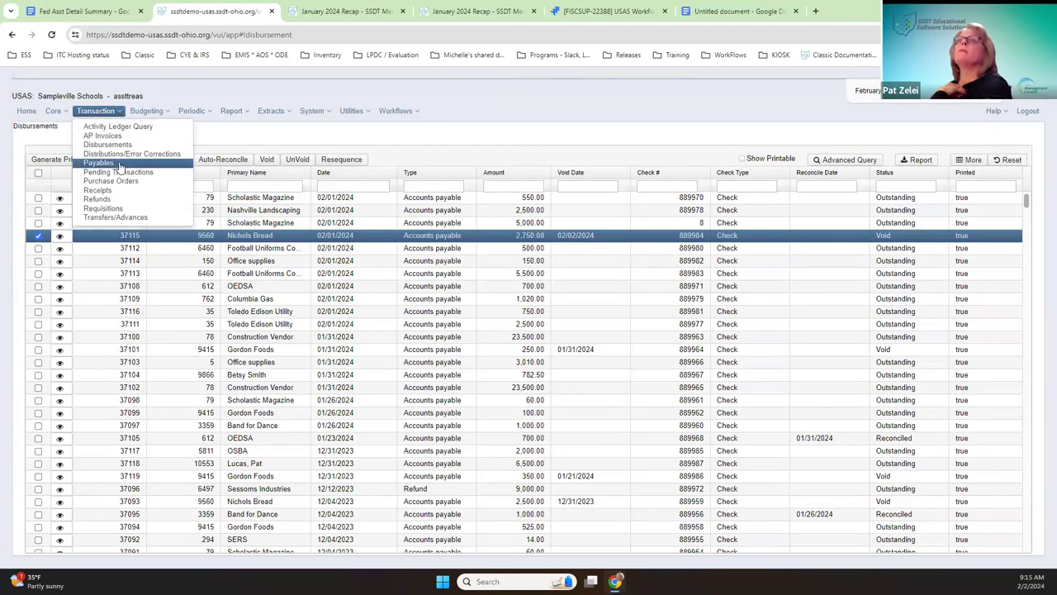
left_click(120, 165)
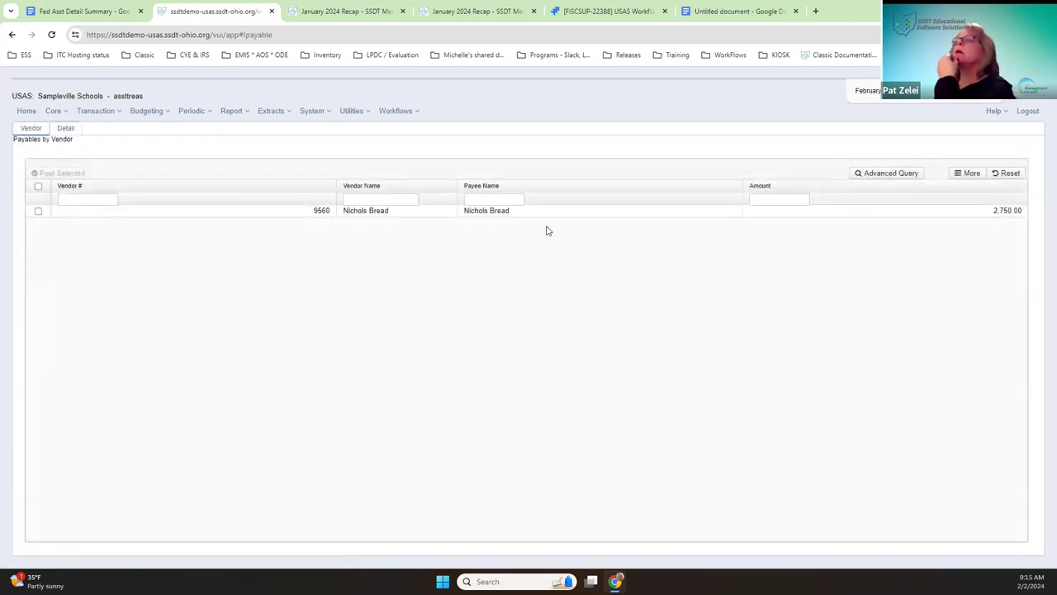
left_click(38, 212)
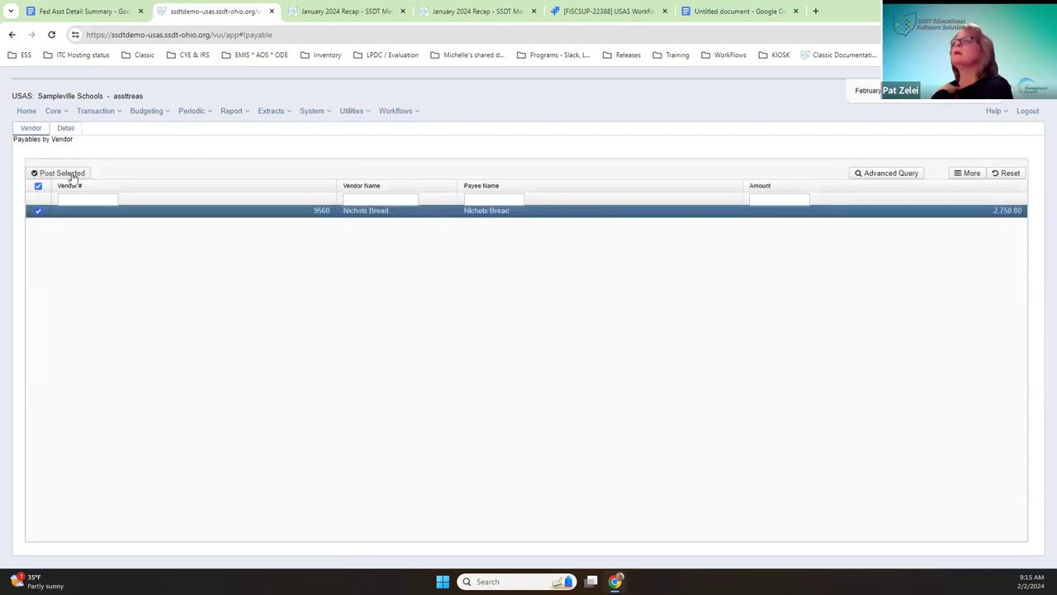
left_click(66, 173)
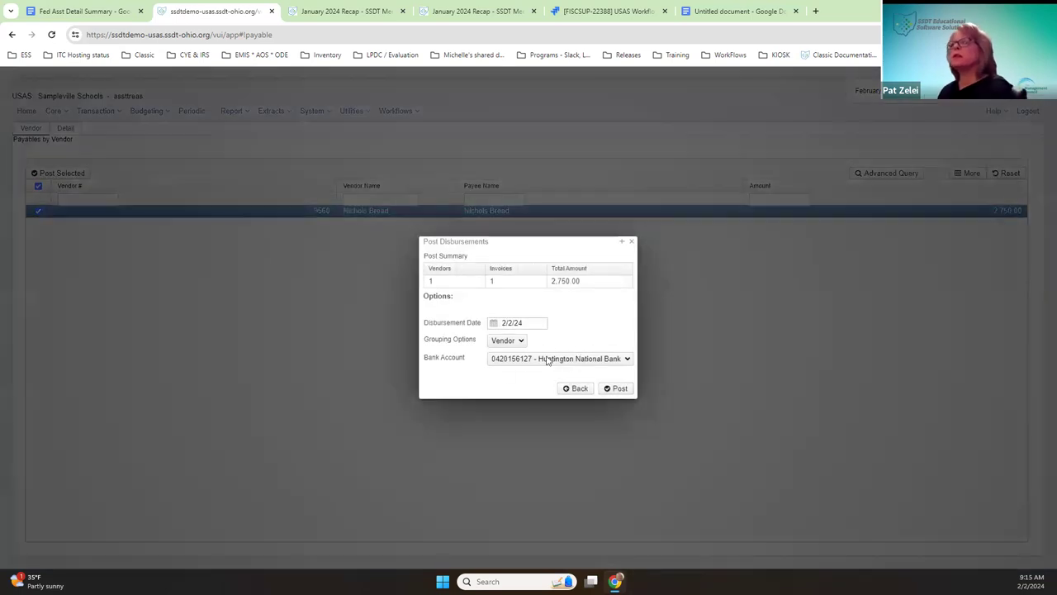
Post the Nichols Bread payable as a 2/2/24 disbursement and close the post results
left_click(621, 389)
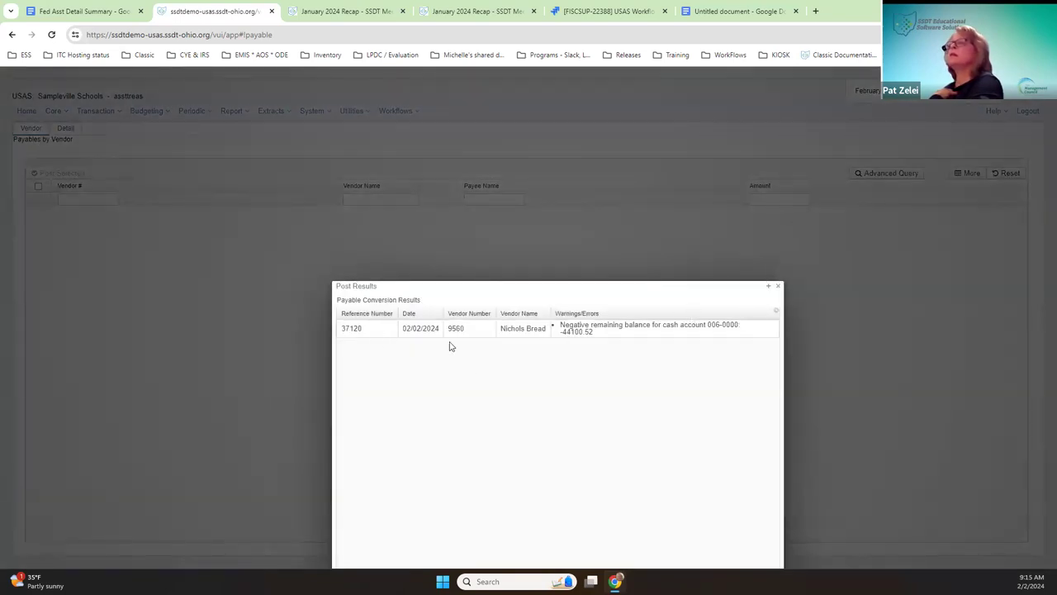
left_click(778, 286)
left_click(110, 114)
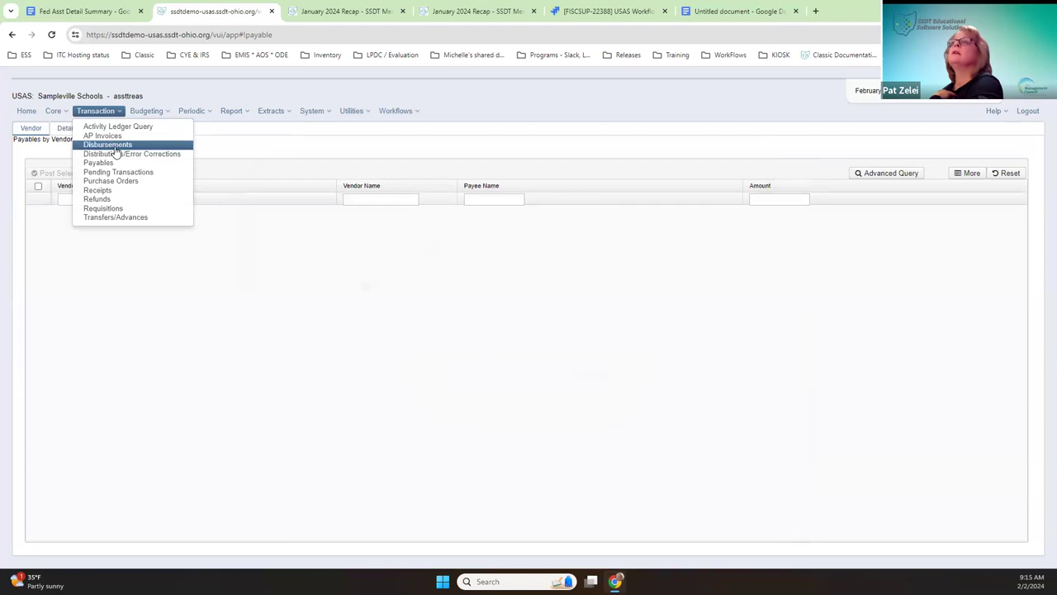
Unvoid Nichols Bread disbursement 37115 from the Disbursements list, leaving its invoice items voided
left_click(108, 145)
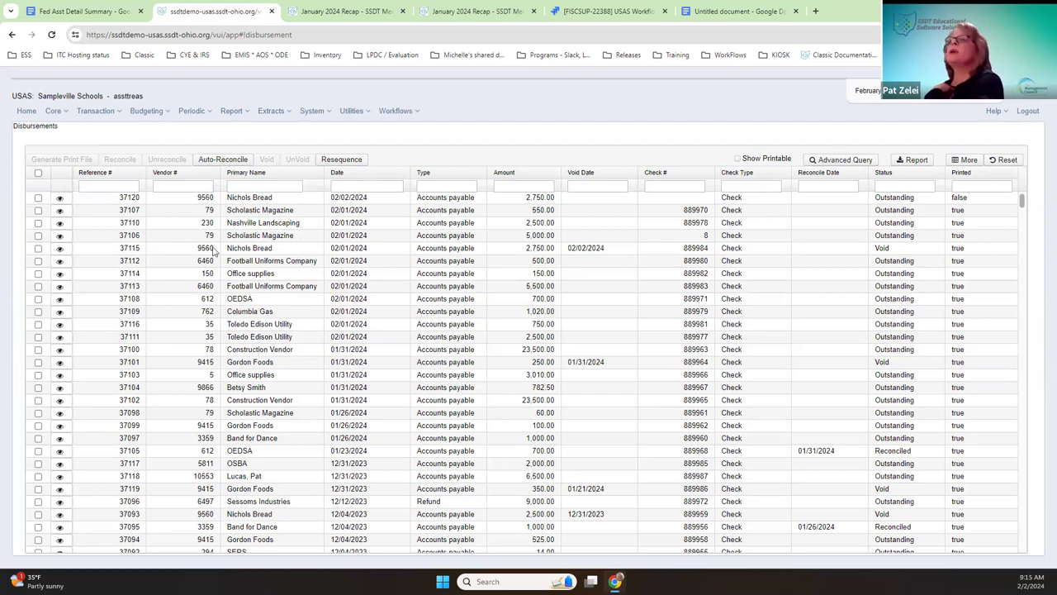
left_click(37, 247)
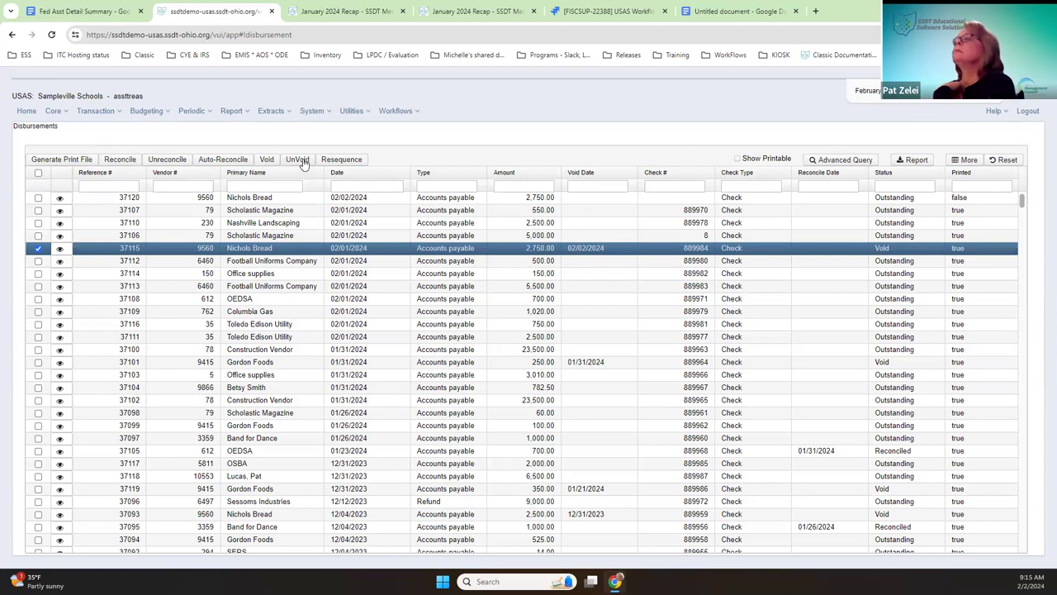
left_click(302, 161)
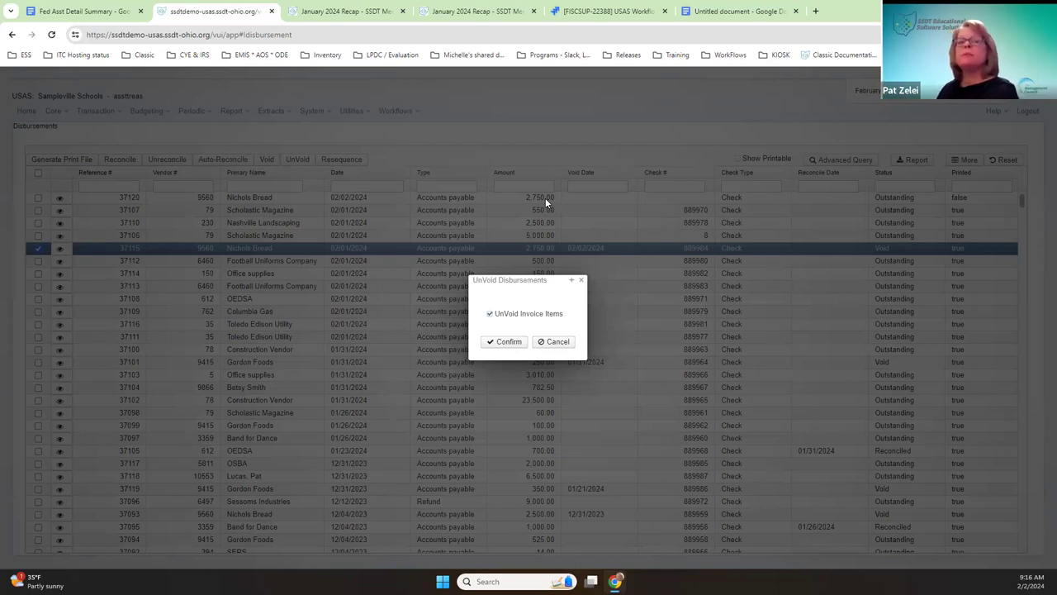
left_click(522, 315)
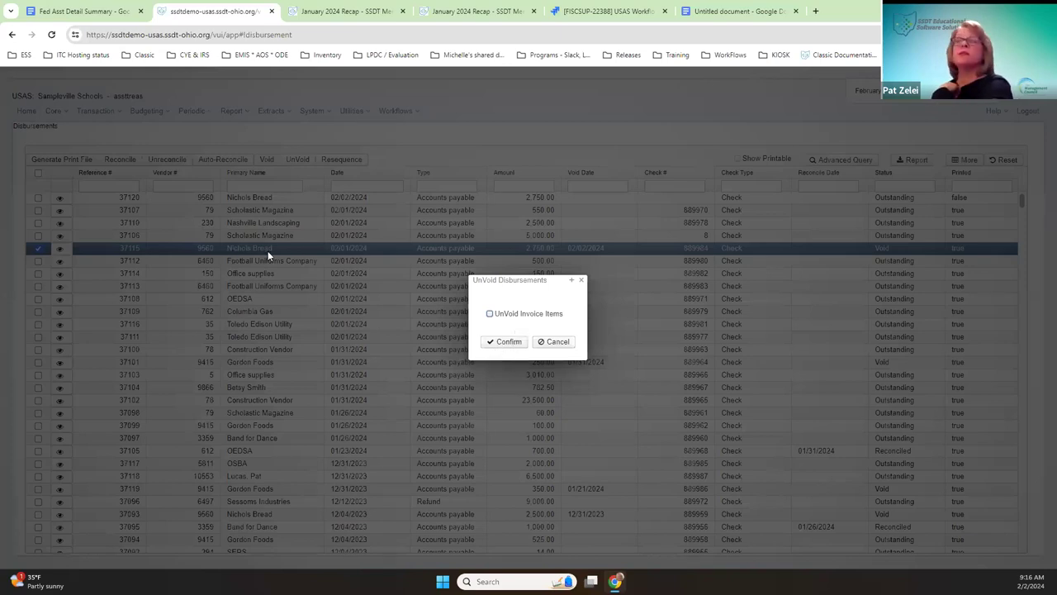
left_click(508, 342)
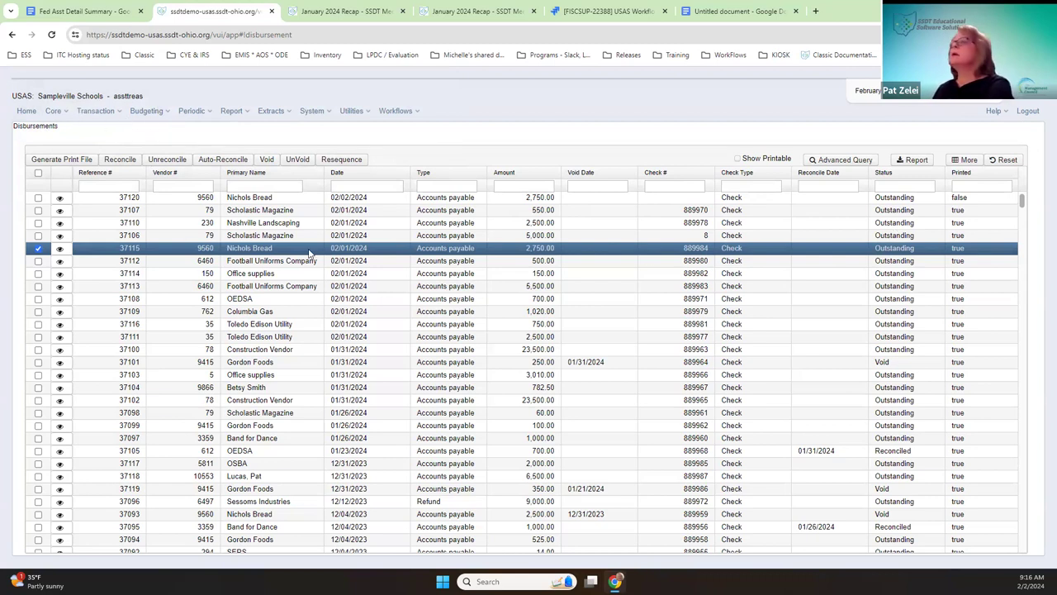
Copy invoice reference snack123 from disbursement 37115's details and close the panel
left_click(60, 251)
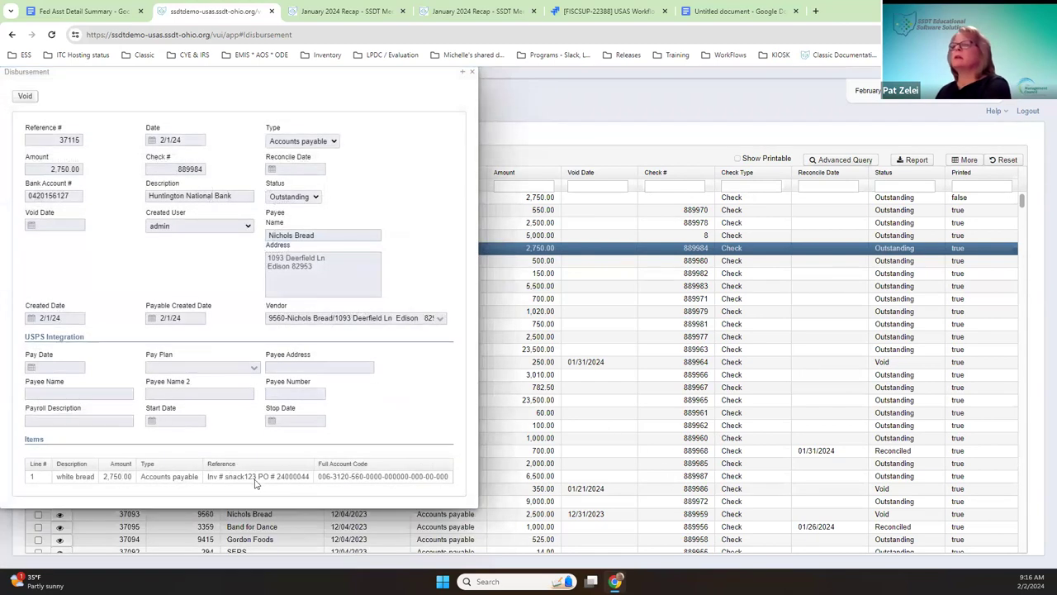
left_click_drag(250, 483, 225, 485)
key("ctrl+c")
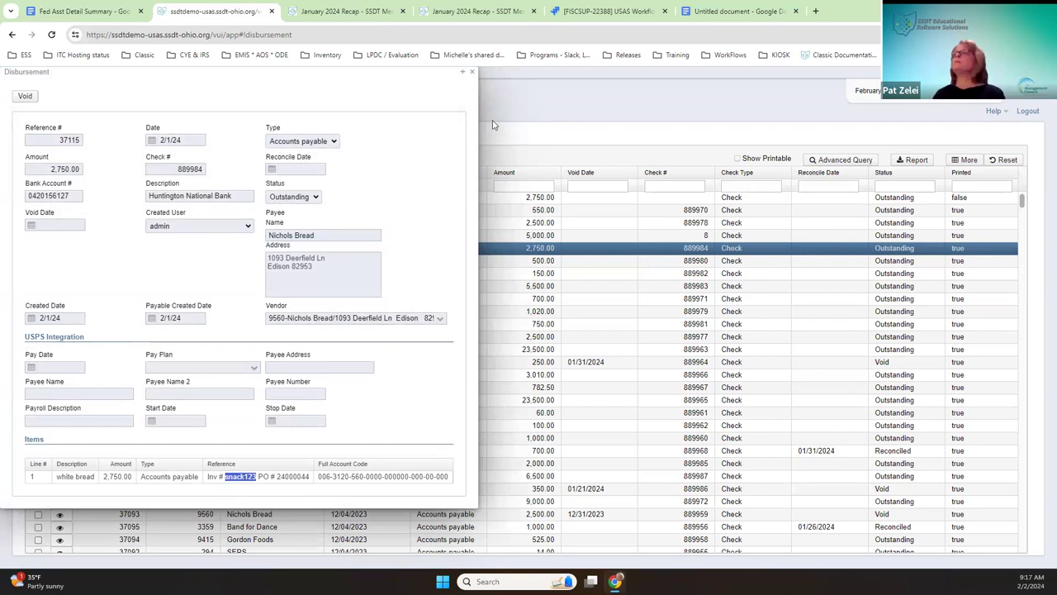
left_click(471, 74)
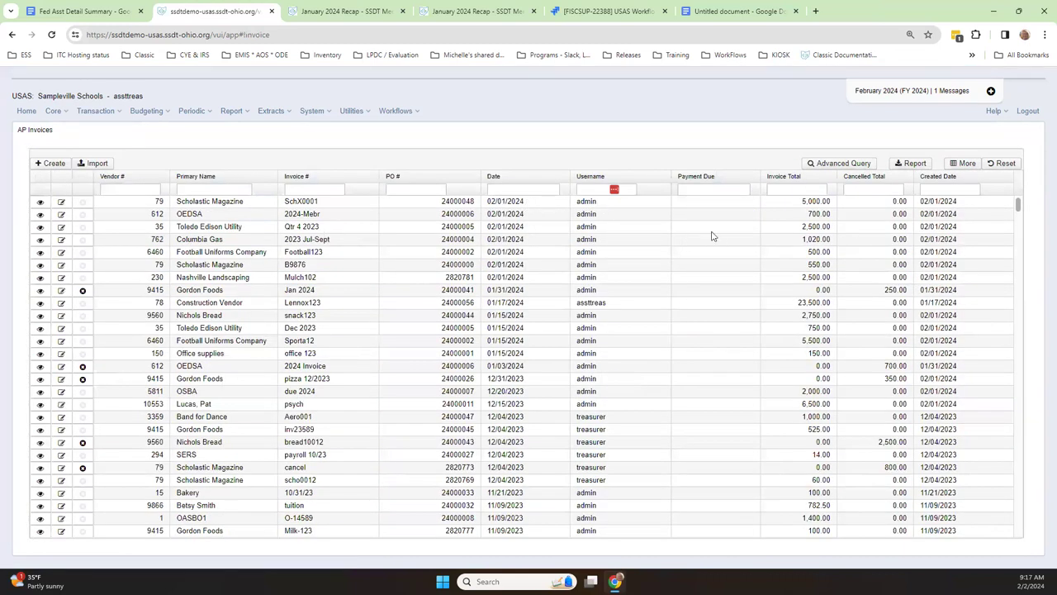
Paste snack123 into the Invoice # filter, open that invoice's record, then close it
right_click(335, 194)
left_click(368, 298)
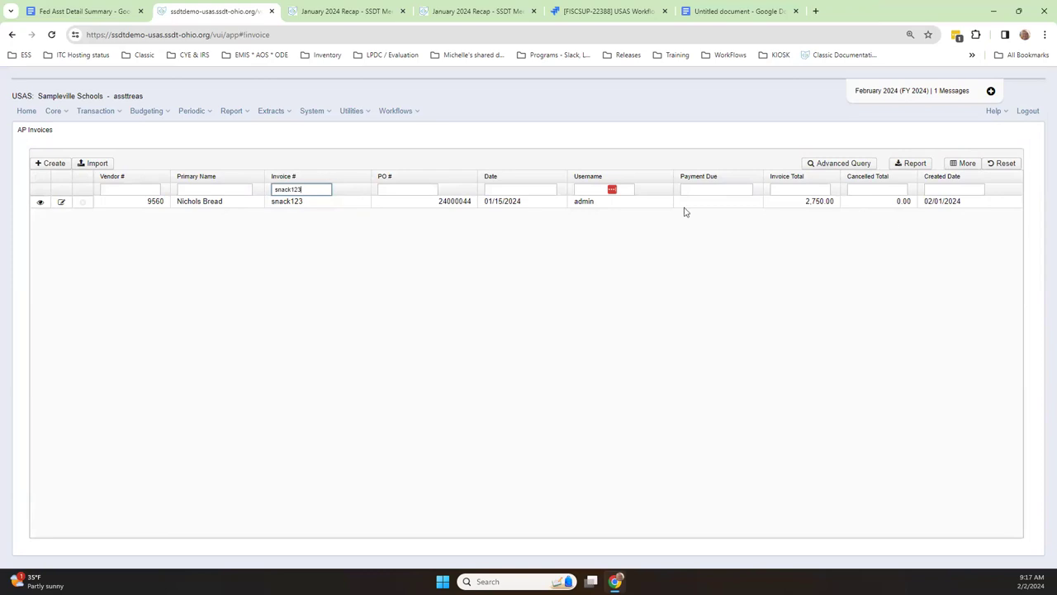
left_click(41, 204)
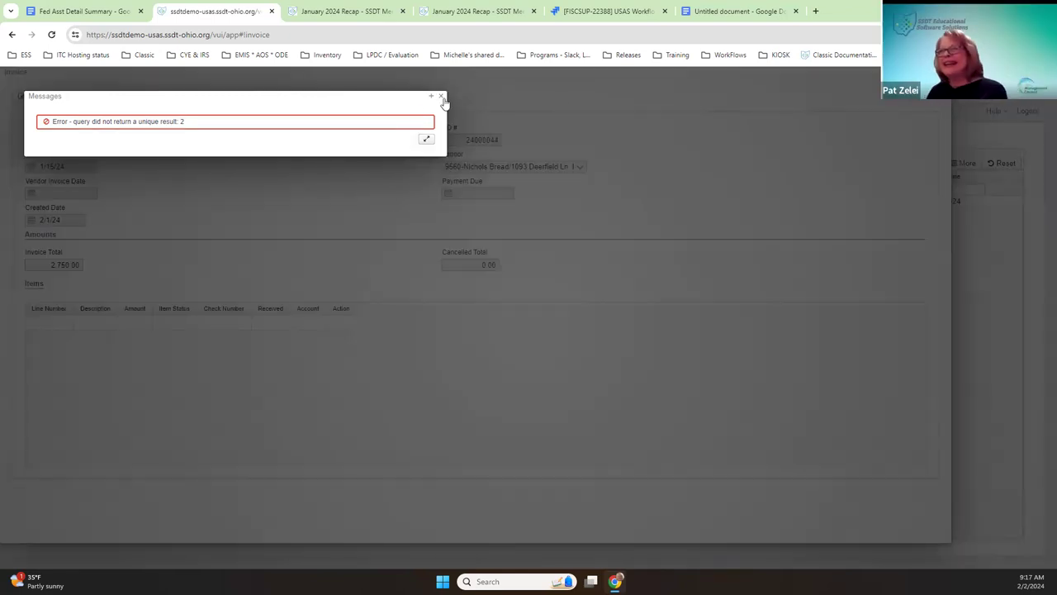
left_click(440, 96)
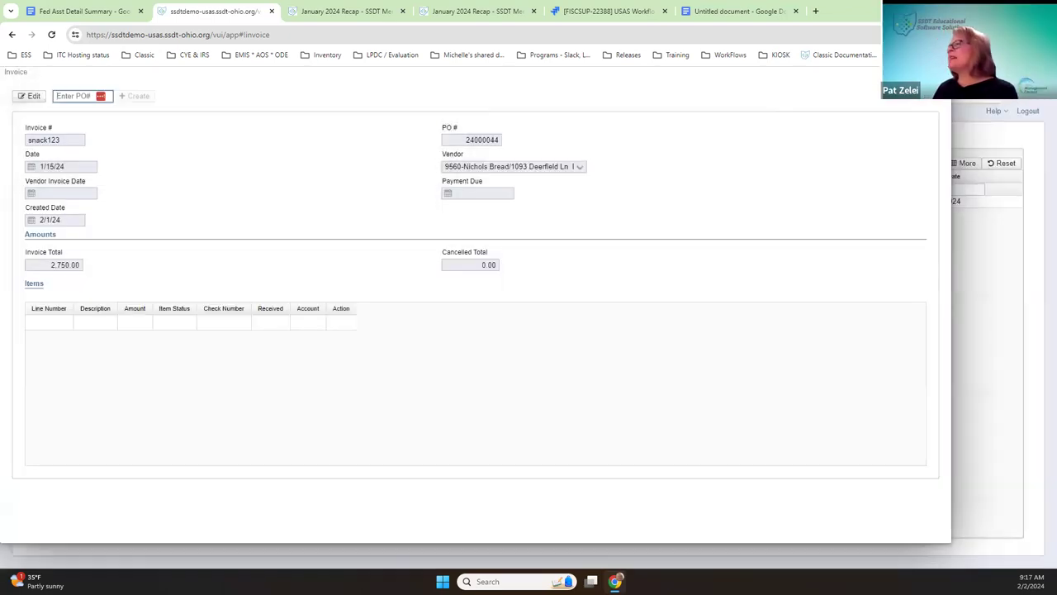
key("Escape")
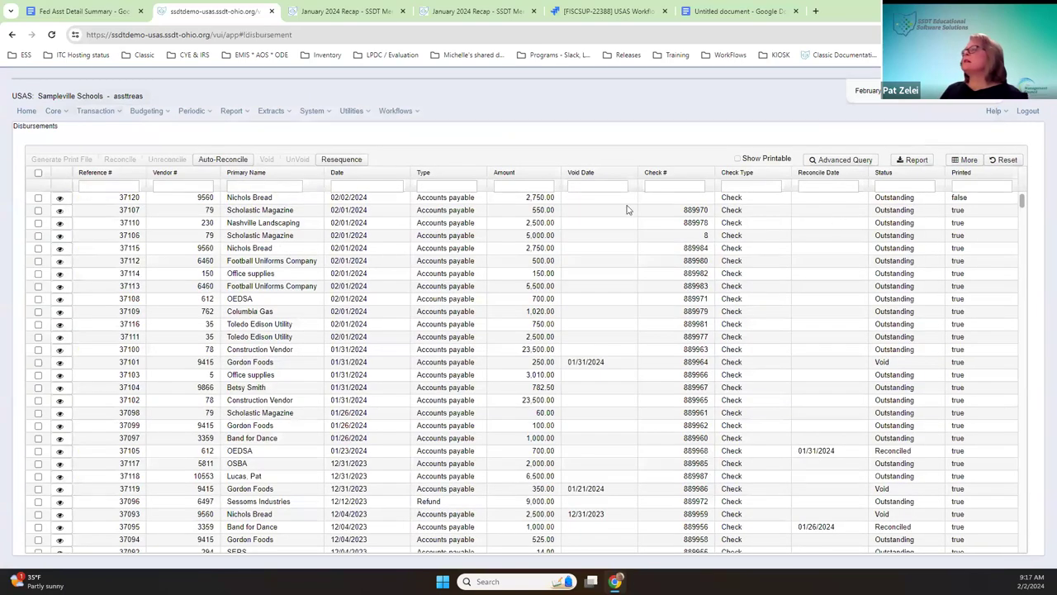
Filter the Disbursements list by vendor number =9560
left_click(189, 185)
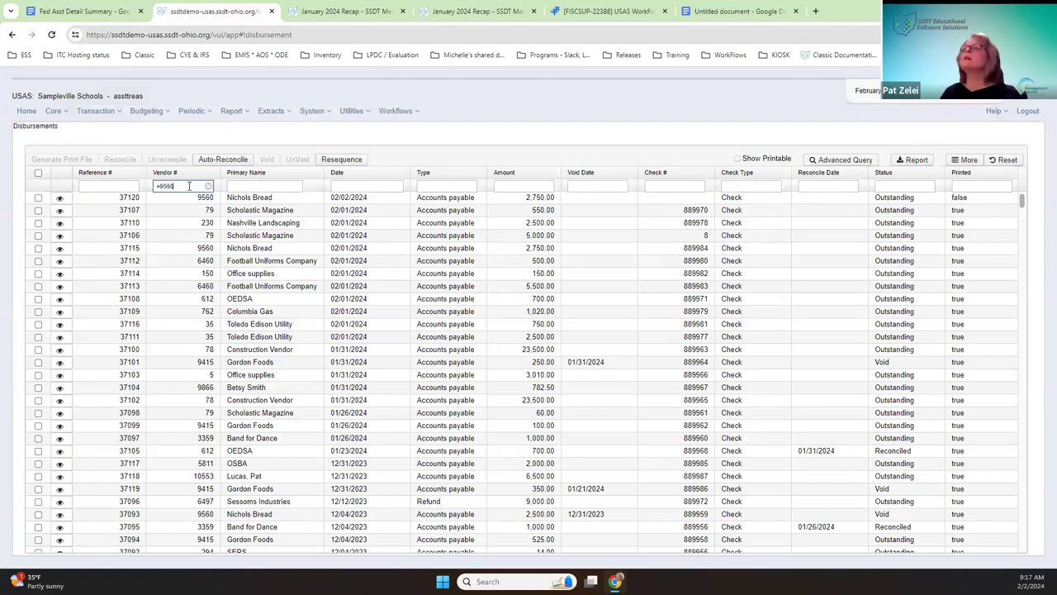
type("=9560")
key("Return")
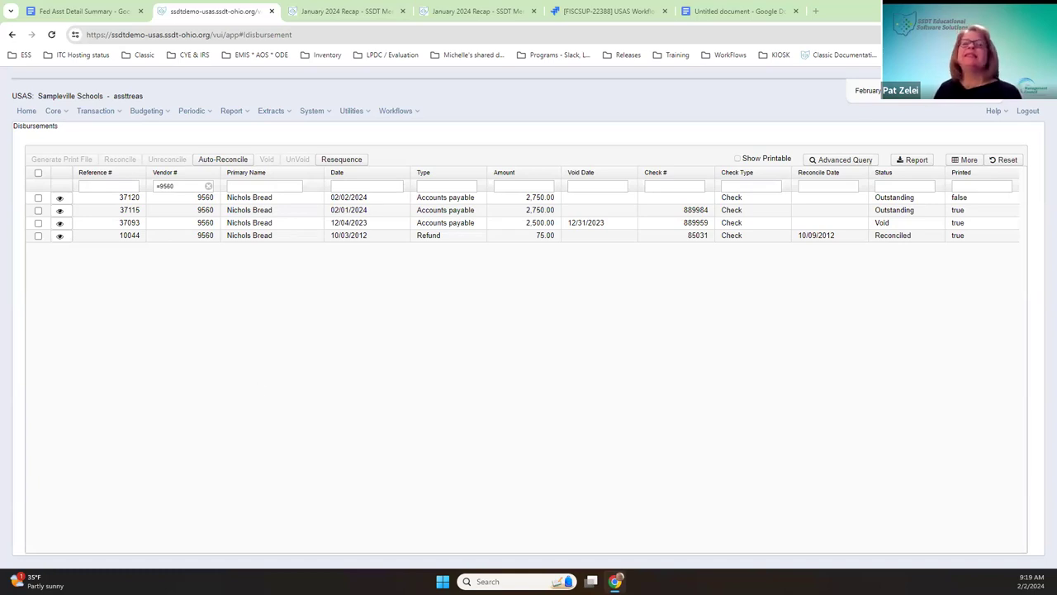
Review the January 2024 Recap unvoid note, then open disbursement 37120's details in USAS
left_click(344, 10)
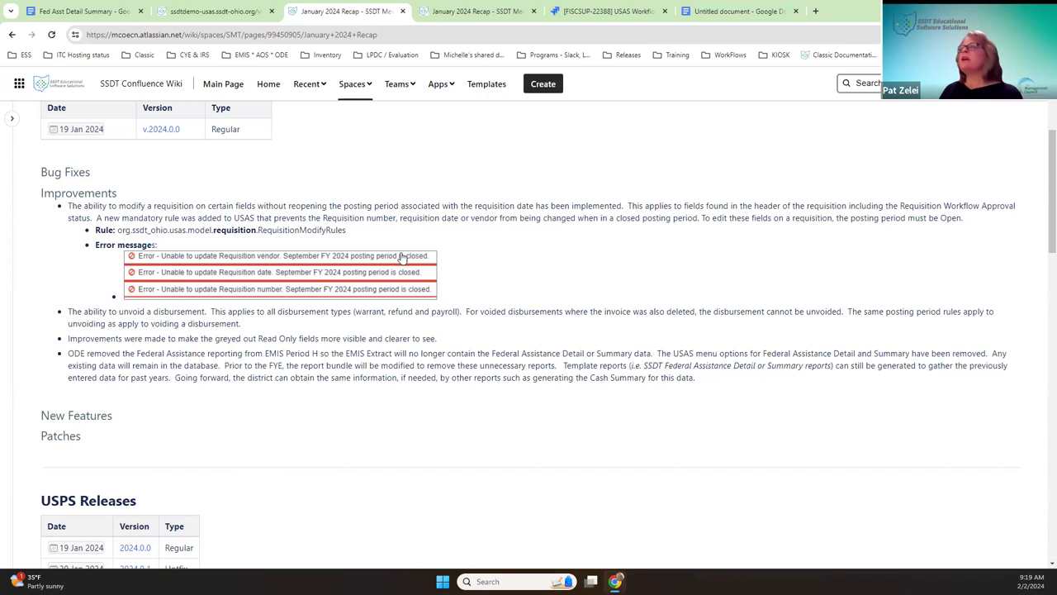
left_click(216, 11)
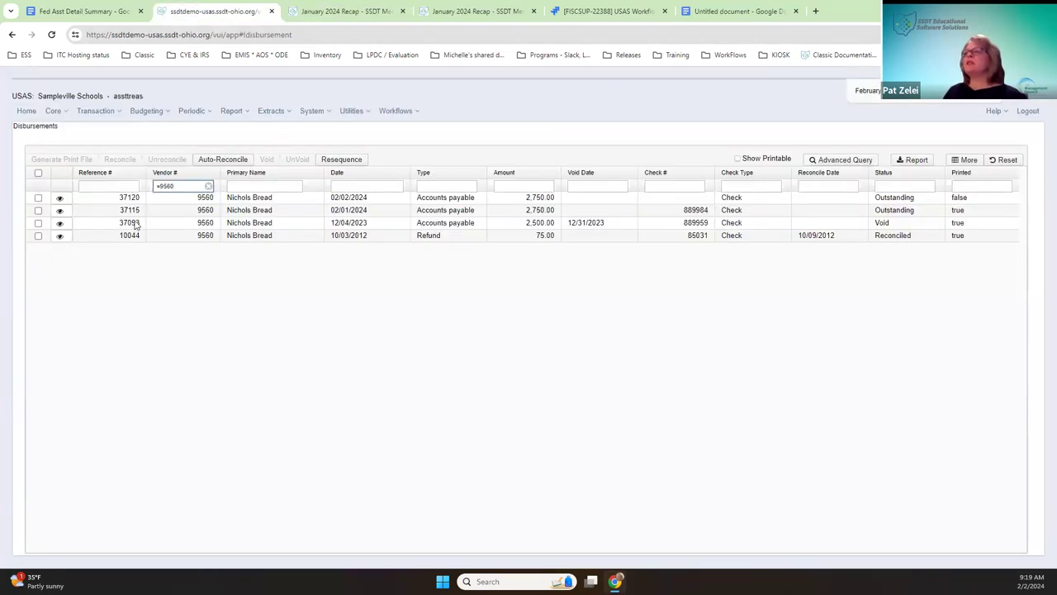
left_click(60, 199)
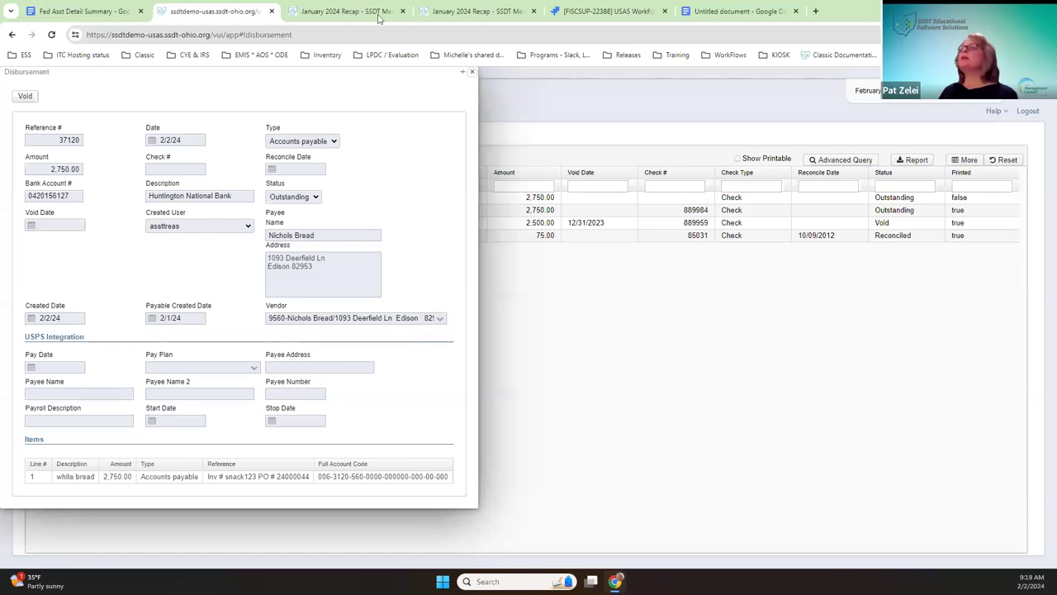
Close disbursement 37120's details, reread the January 2024 Recap notes, then return to USAS
left_click(471, 74)
key("ctrl+Tab")
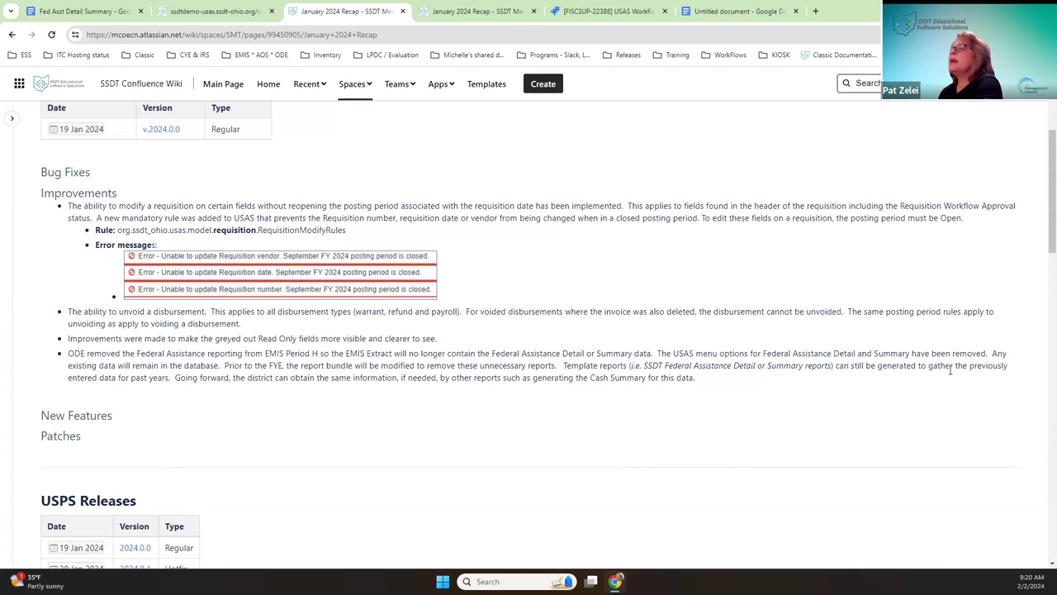
left_click(190, 10)
Browse Report Manager's SSDT Federal Assistance reports, then switch to the Fed Asst Detail Summary doc
left_click(236, 113)
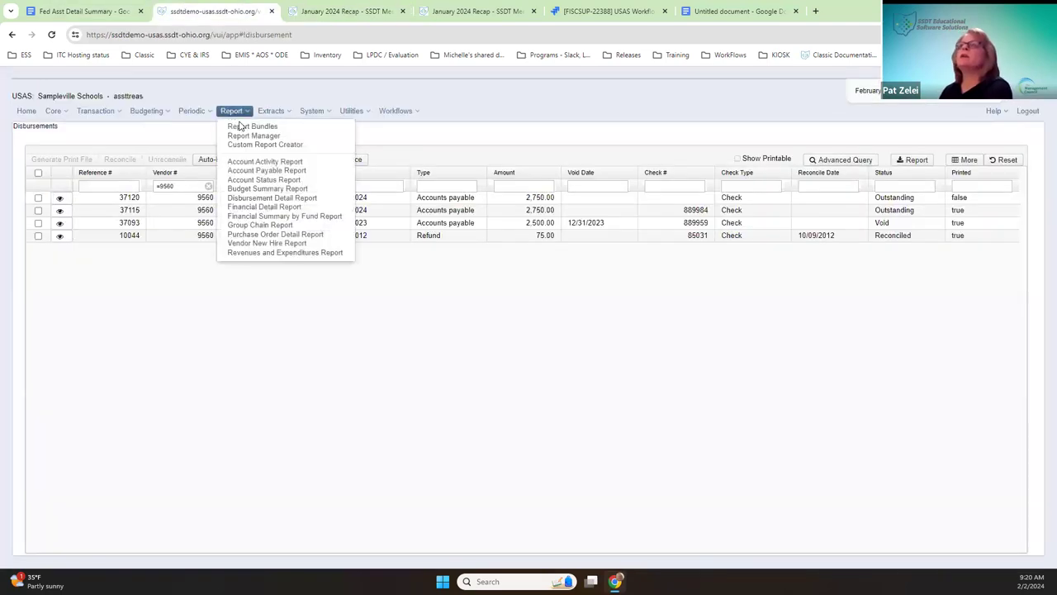
left_click(243, 144)
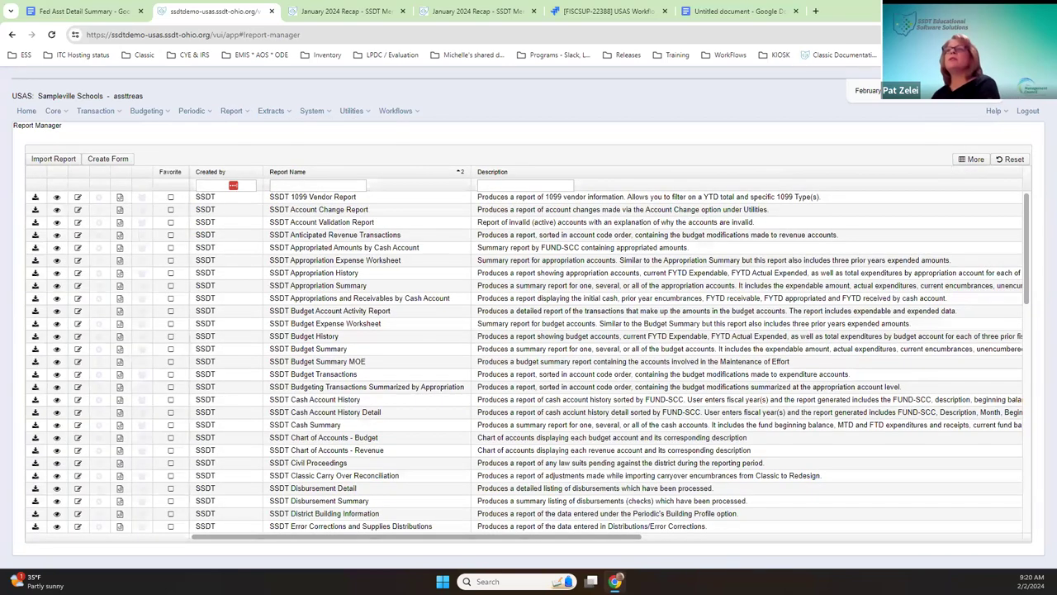
scroll(299, 314, "down", 1)
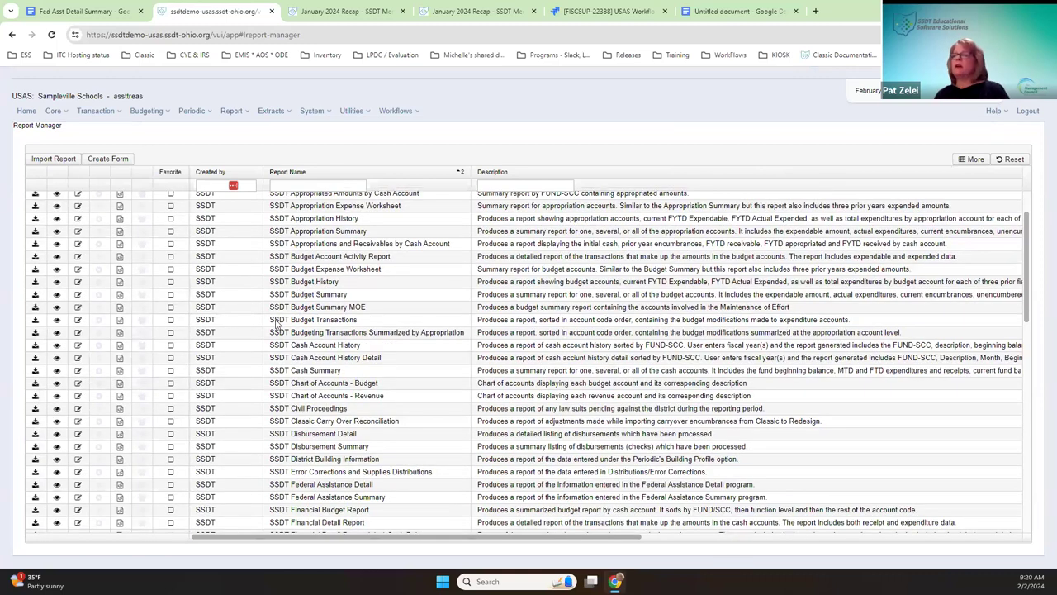
scroll(360, 356, "down", 3)
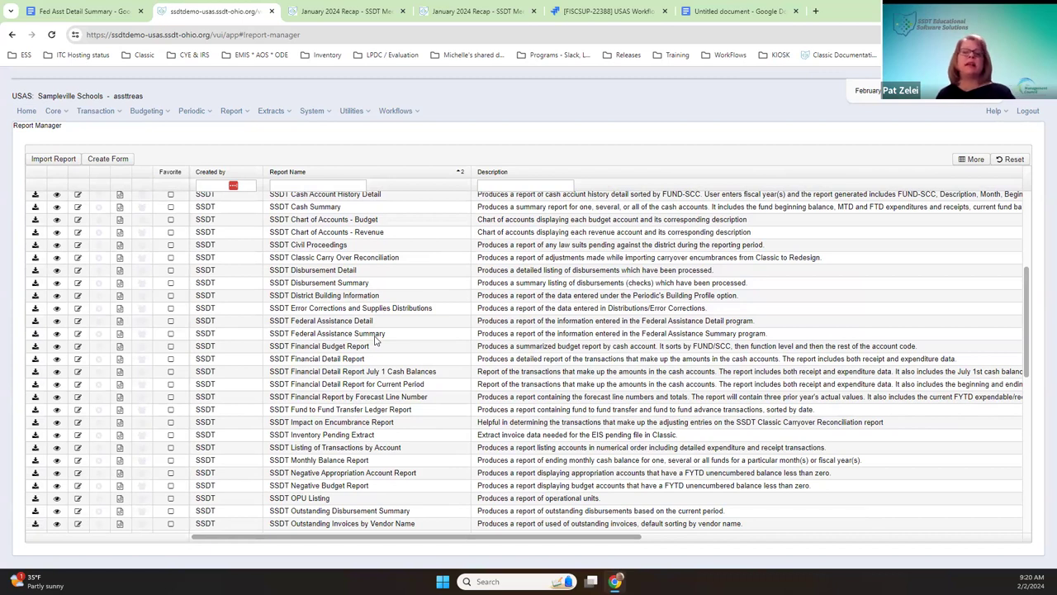
left_click(193, 113)
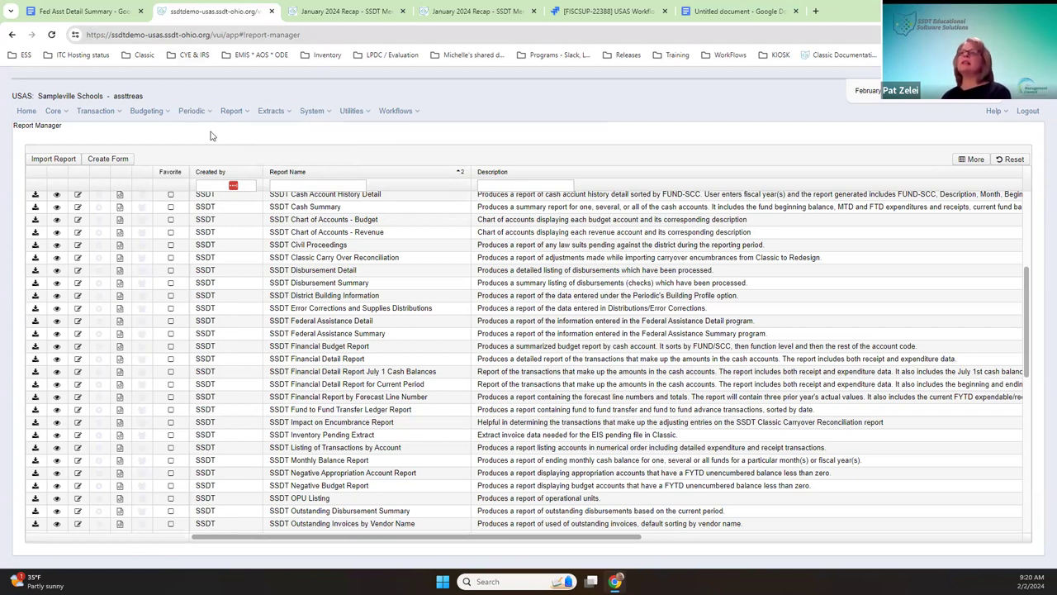
left_click(62, 10)
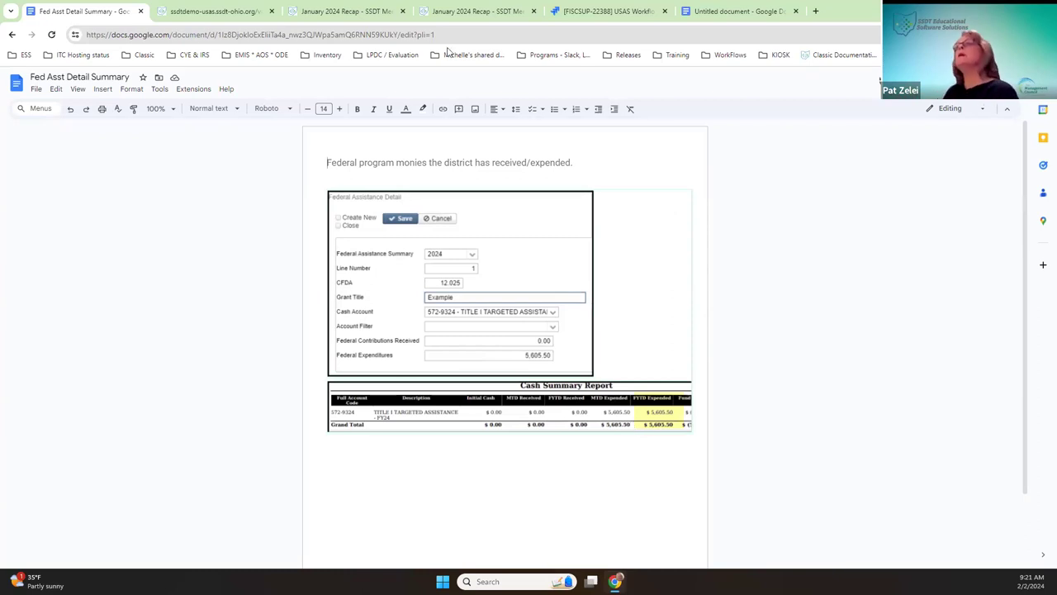
Switch from the Fed Asst Detail Summary doc to the January 2024 Recap wiki tab
left_click(321, 10)
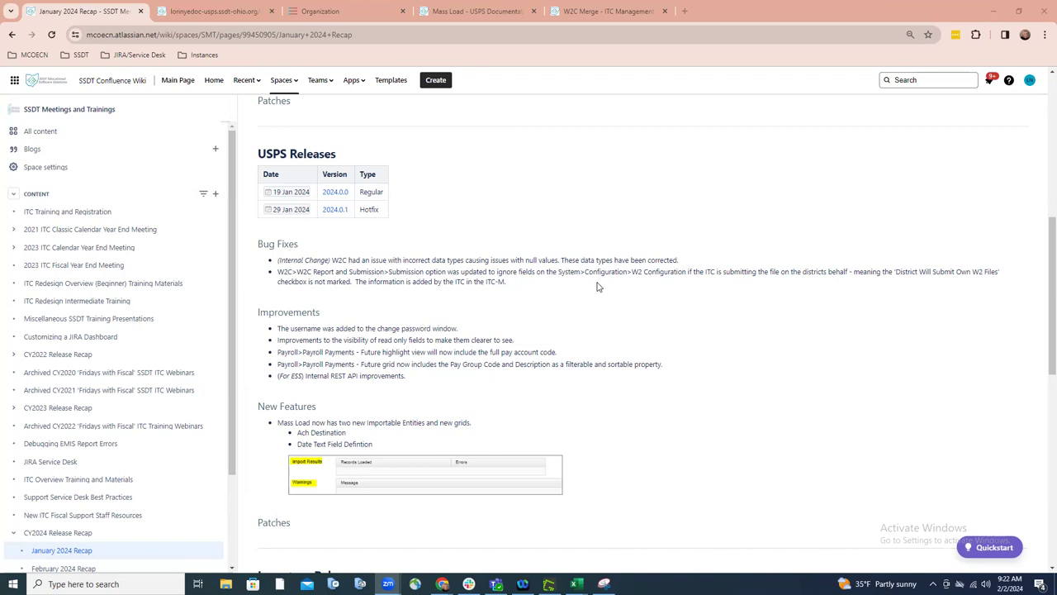
Scroll to the USPS Releases notes listing the new Ach Destination and Date Text Field Definition entities
scroll(599, 287, "down", 1)
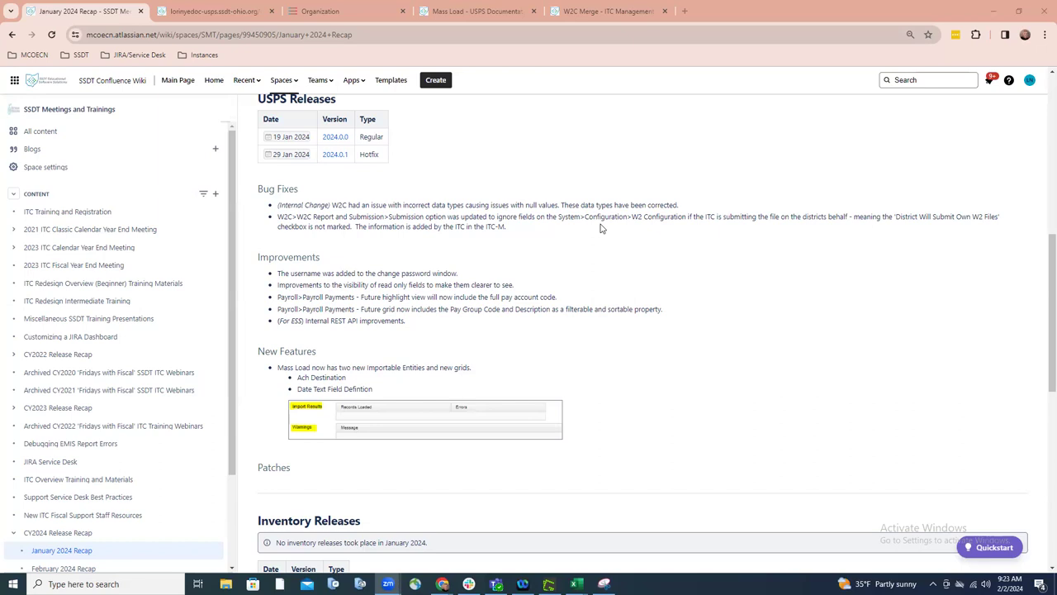
In USPS System > Configuration, review the W2 Configuration's company, contact and submitter details, then close it
left_click(207, 13)
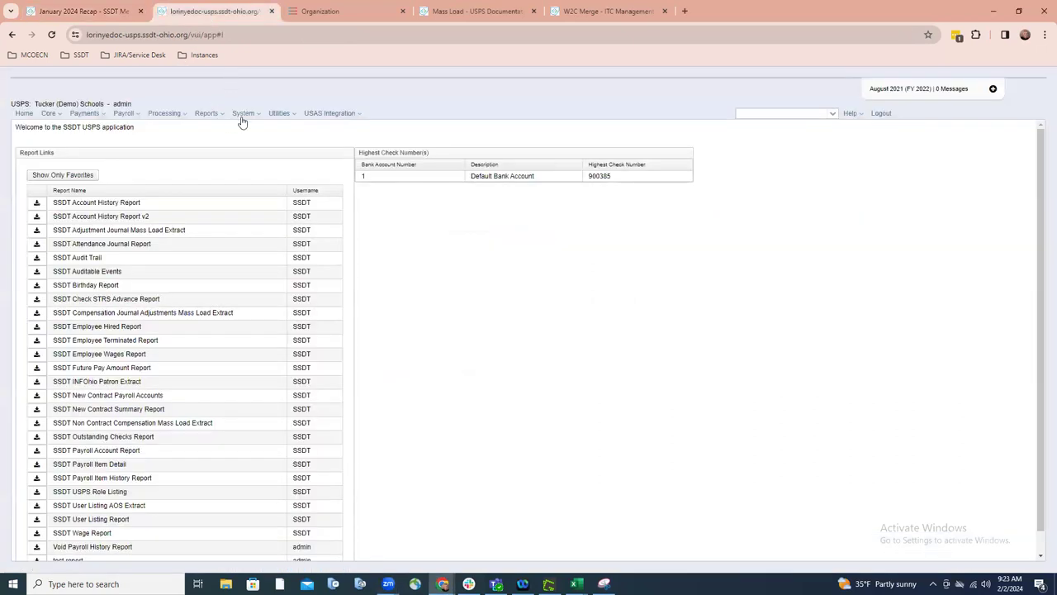
left_click(242, 118)
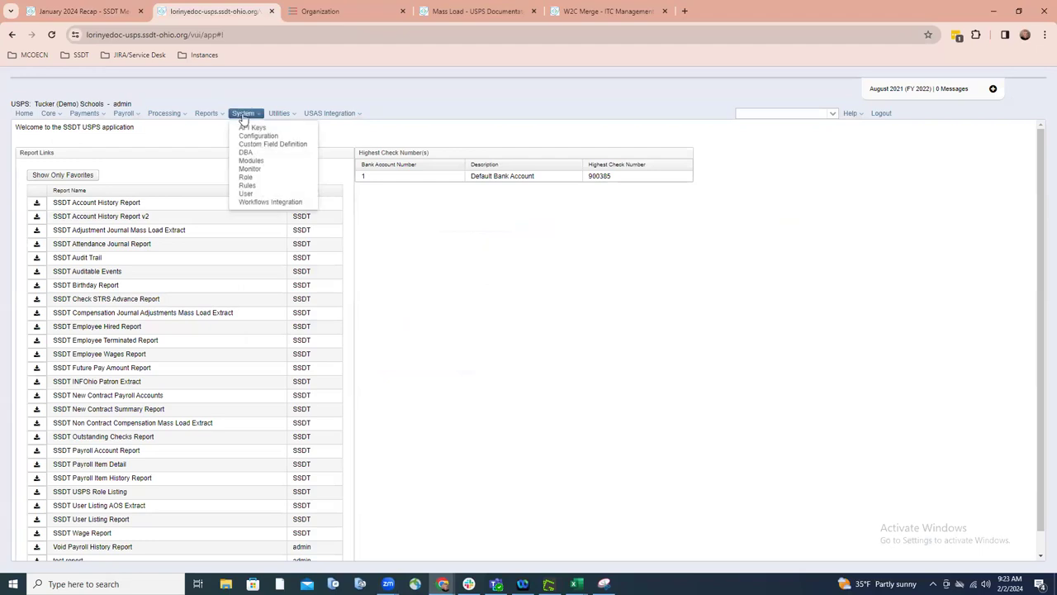
left_click(258, 135)
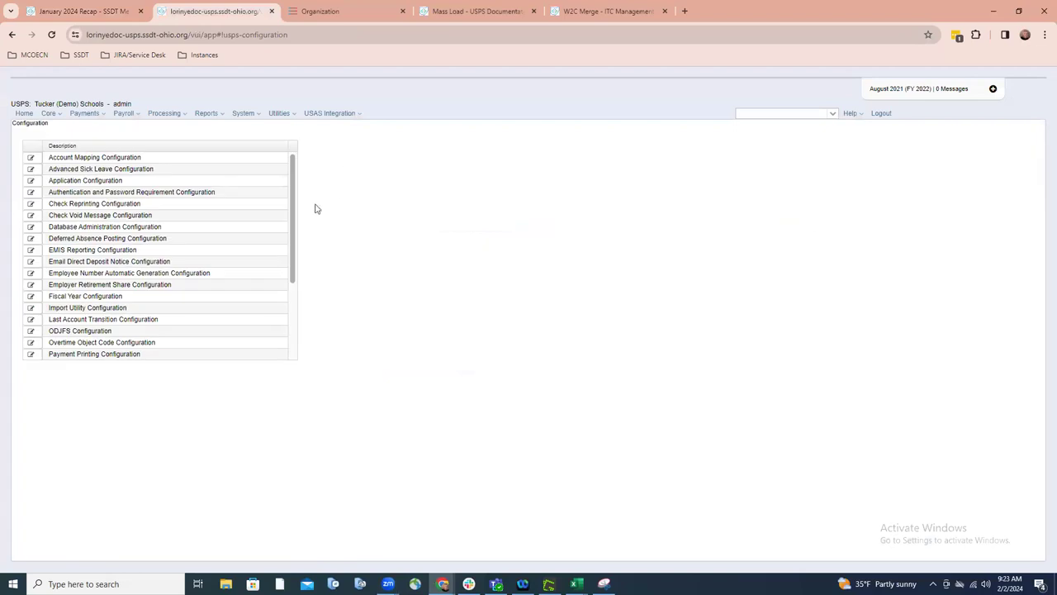
left_click_drag(292, 213, 281, 302)
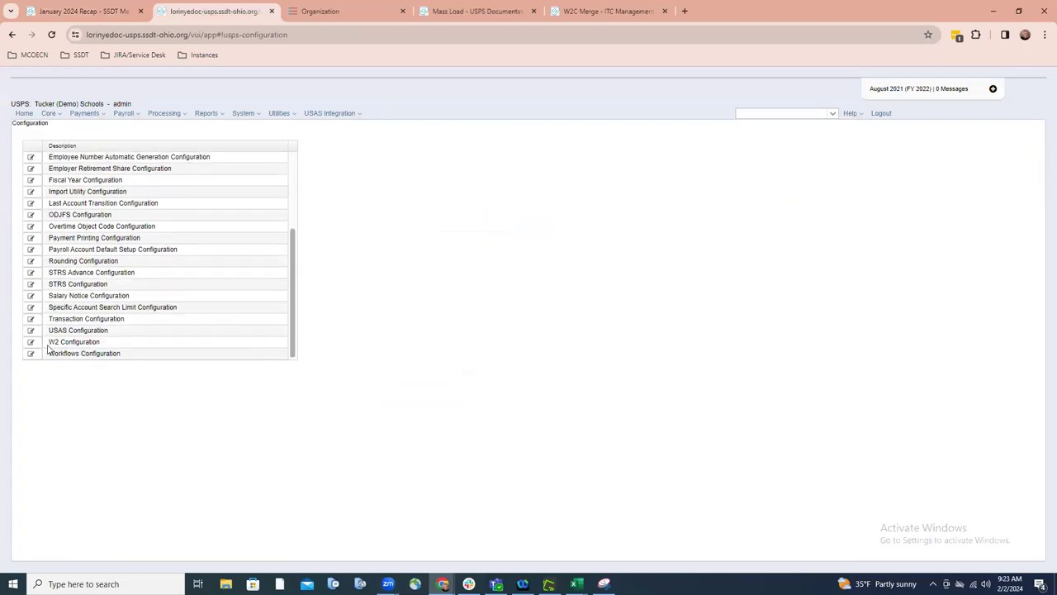
left_click(31, 342)
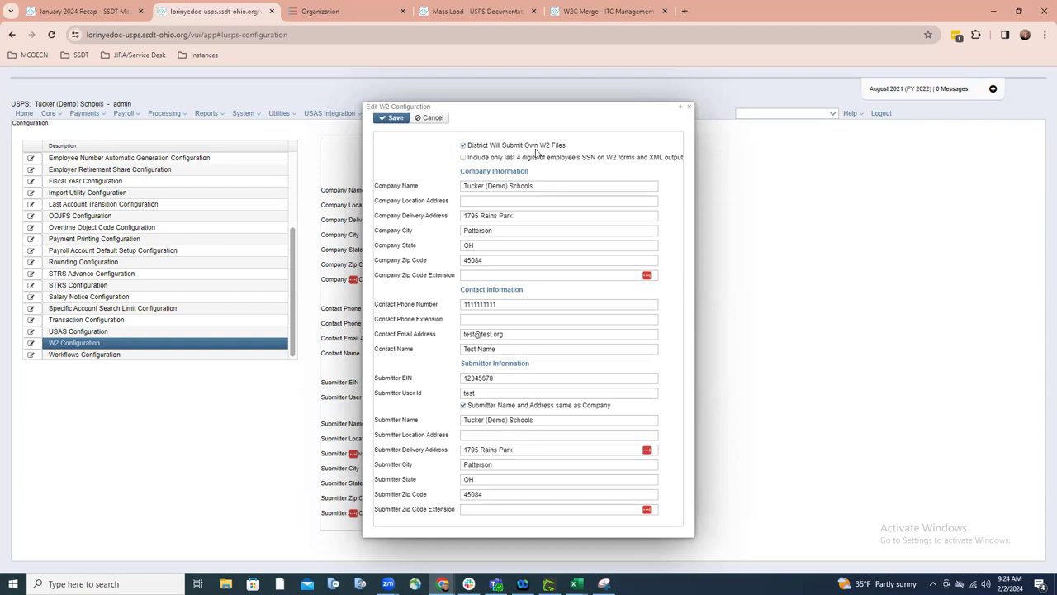
left_click(690, 110)
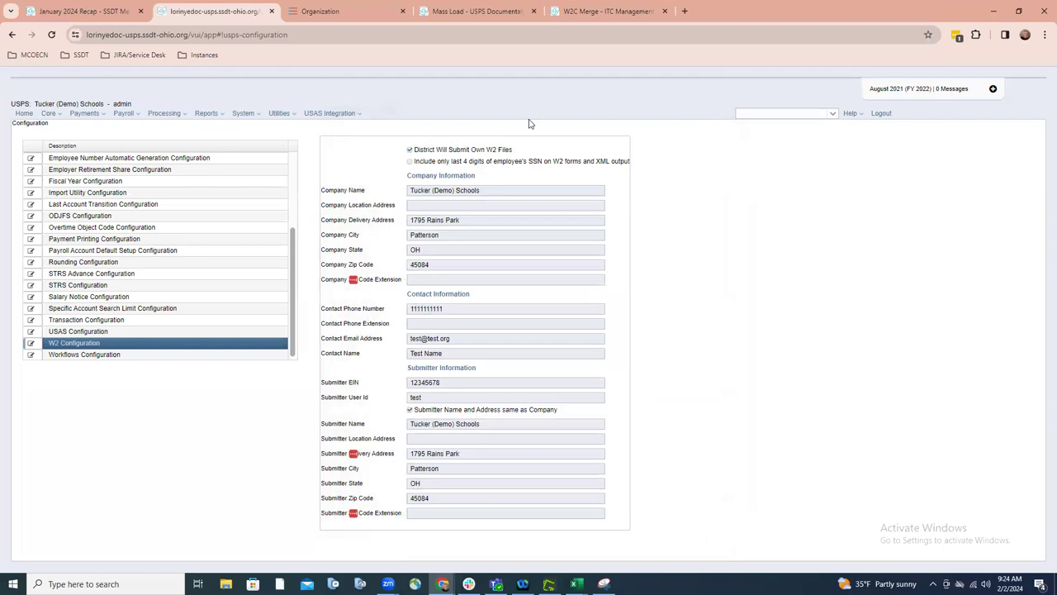
mouse_move(499, 168)
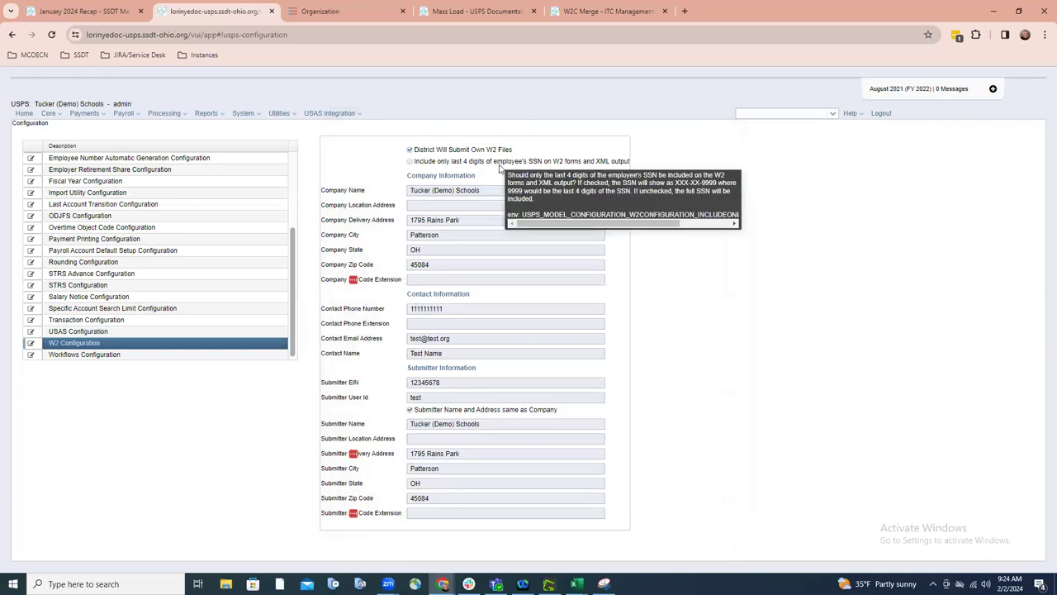
View the W2C Merge organization's W2 submitter setup in ITC Management, then return to the recap
left_click(370, 13)
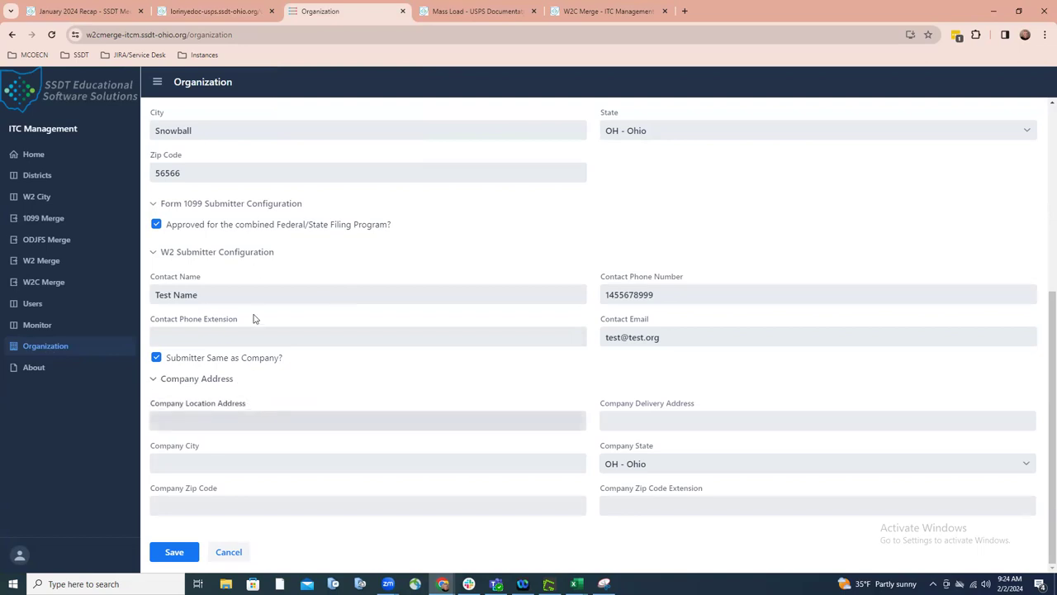
left_click(116, 12)
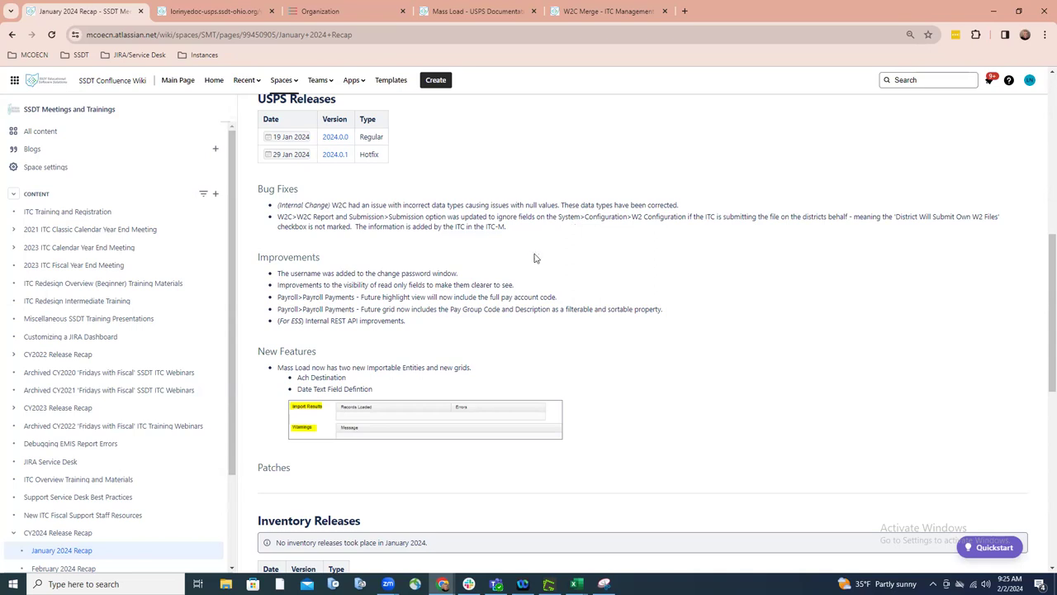
Scroll the recap notes slightly, then go back to the USPS W2 Configuration page
scroll(533, 261, "down", 3)
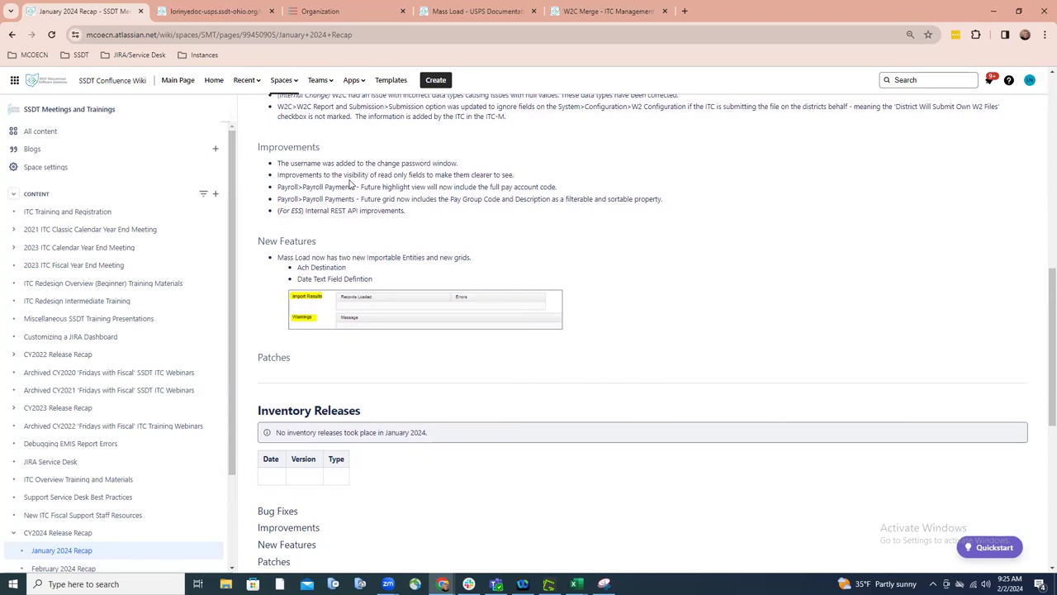
left_click(213, 11)
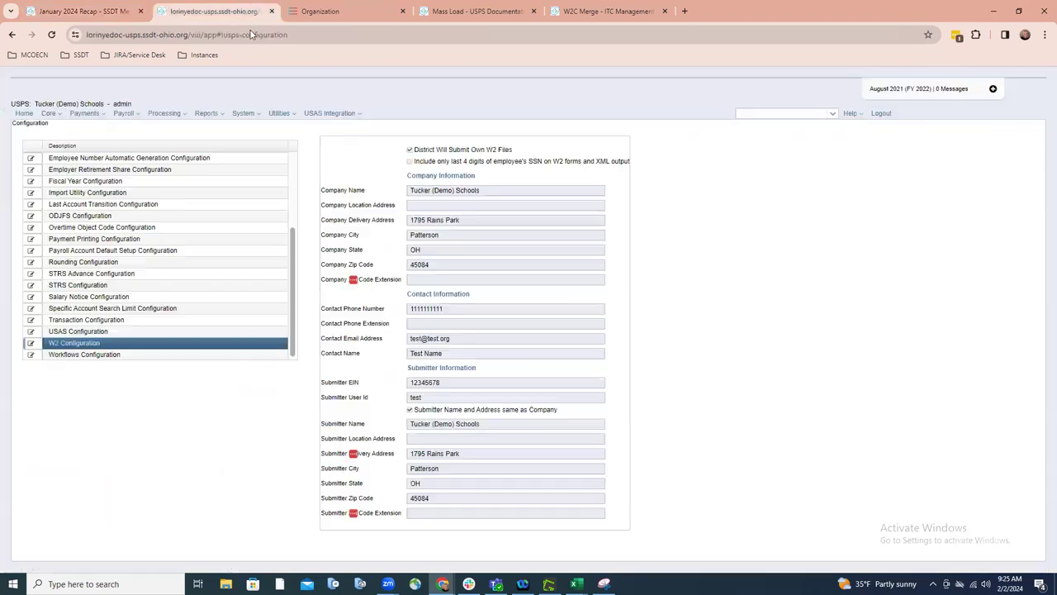
left_click(255, 119)
Open System > User and confirm a user's Change Password window shows the username, checking the recap
left_click(272, 193)
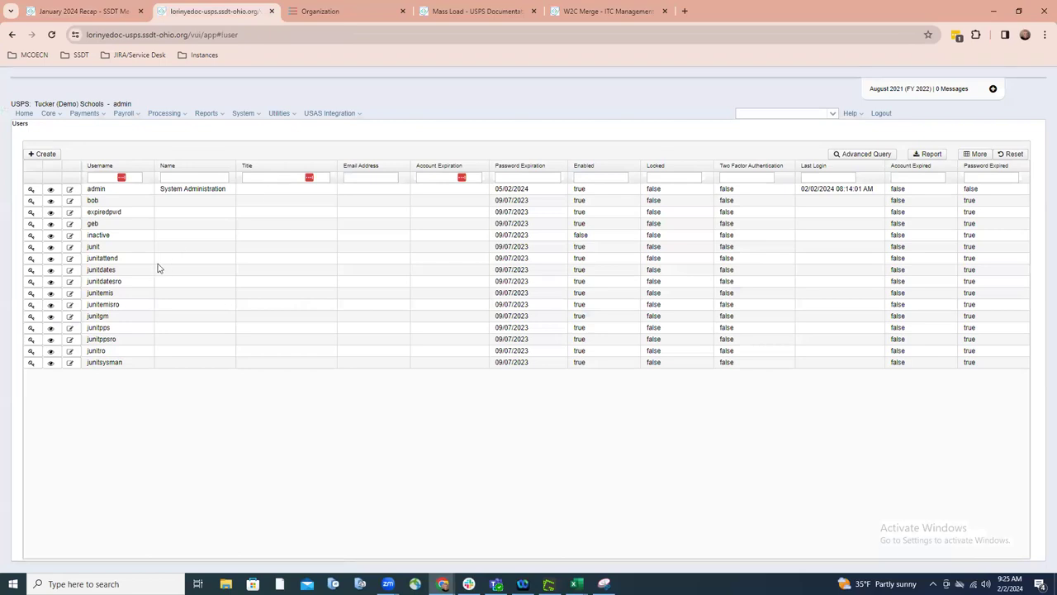
left_click(30, 201)
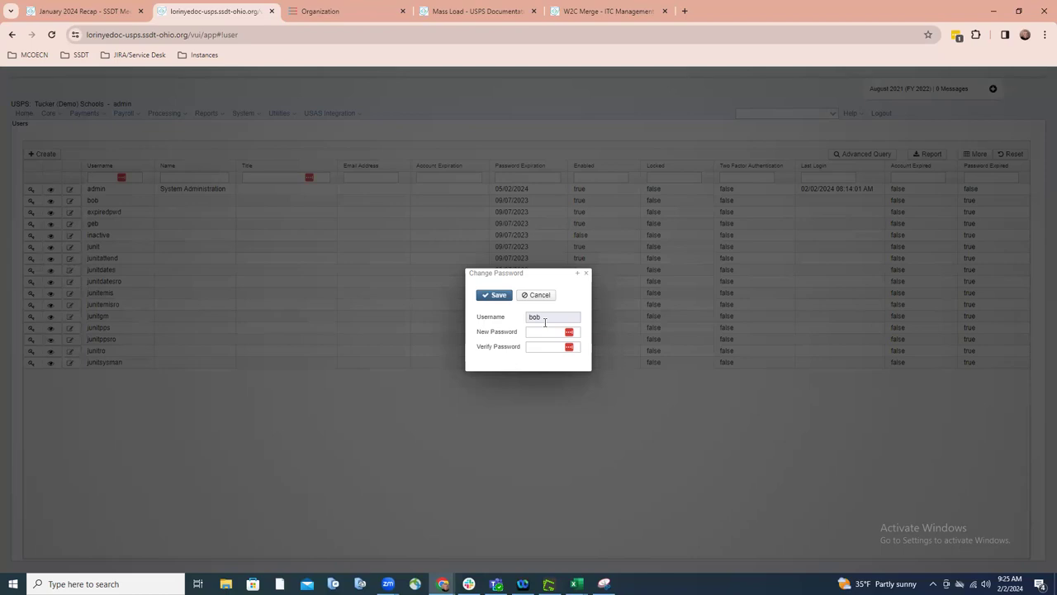
left_click(586, 273)
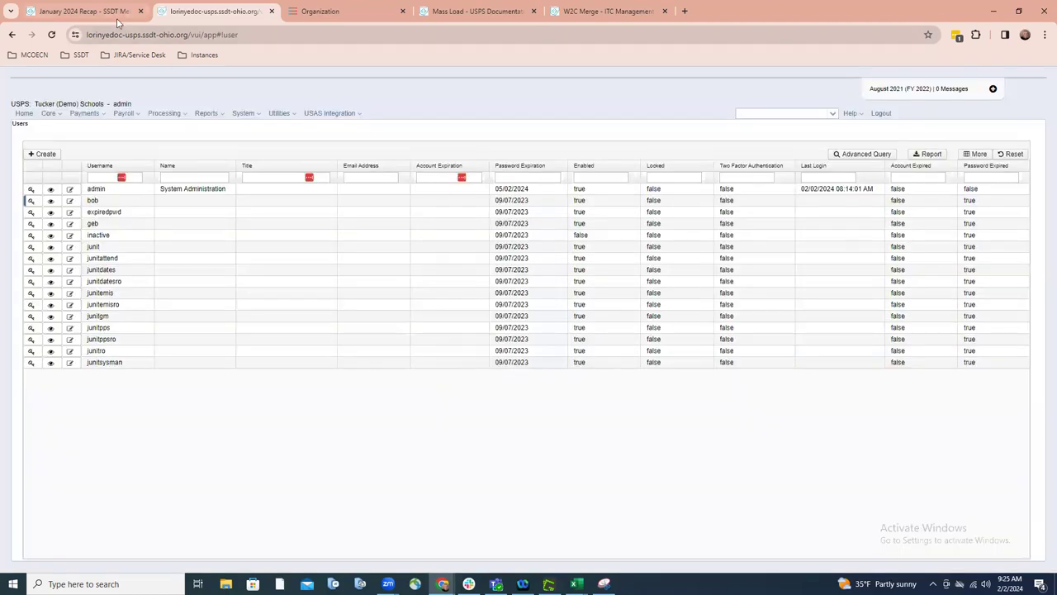
left_click(82, 11)
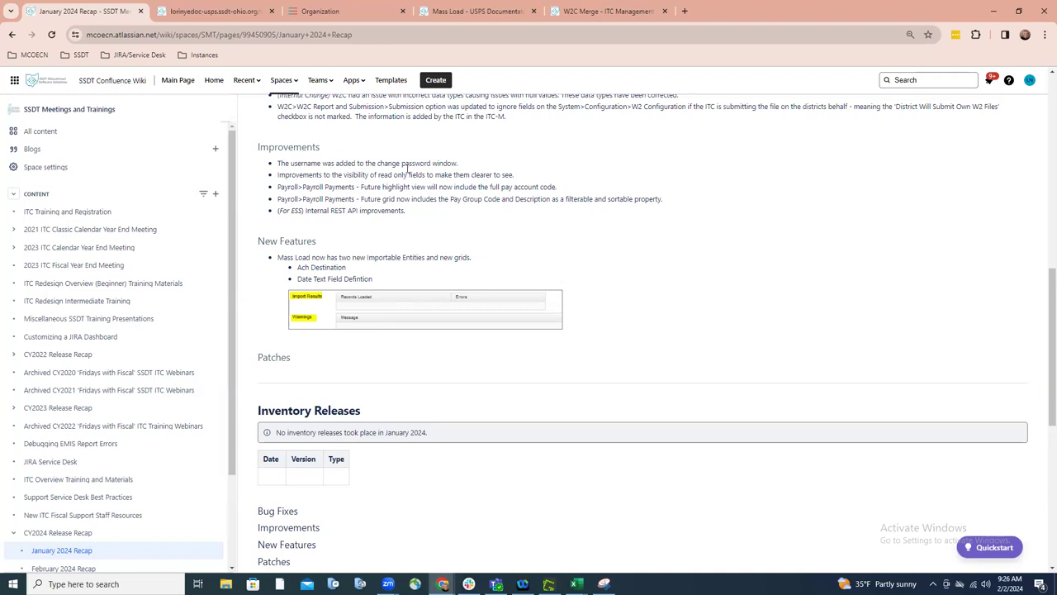
left_click(221, 11)
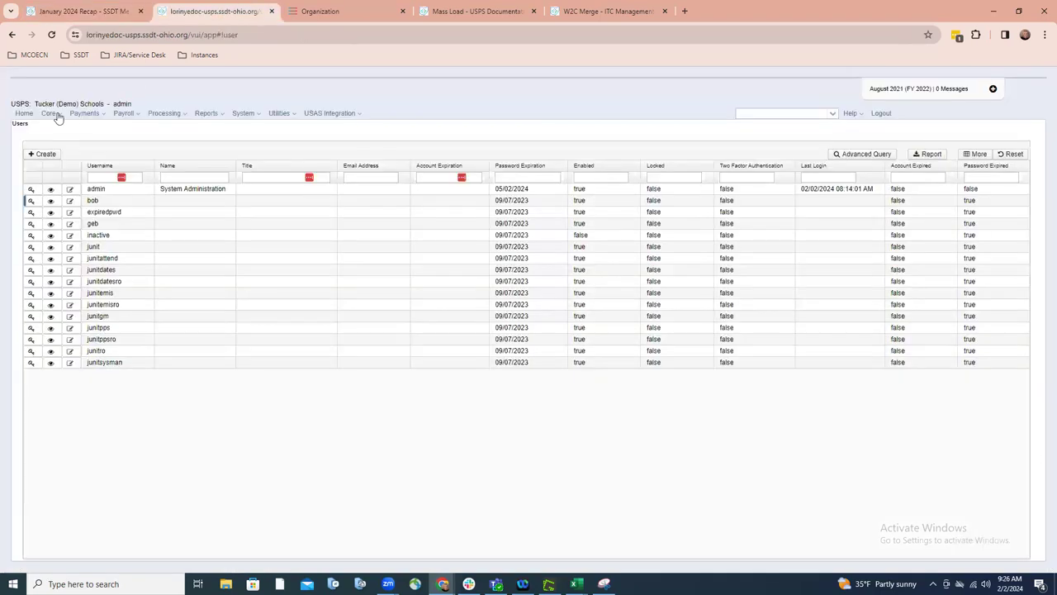
Open the first employee from Core > Employee in edit mode, scroll the form, close it, check the recap
left_click(49, 113)
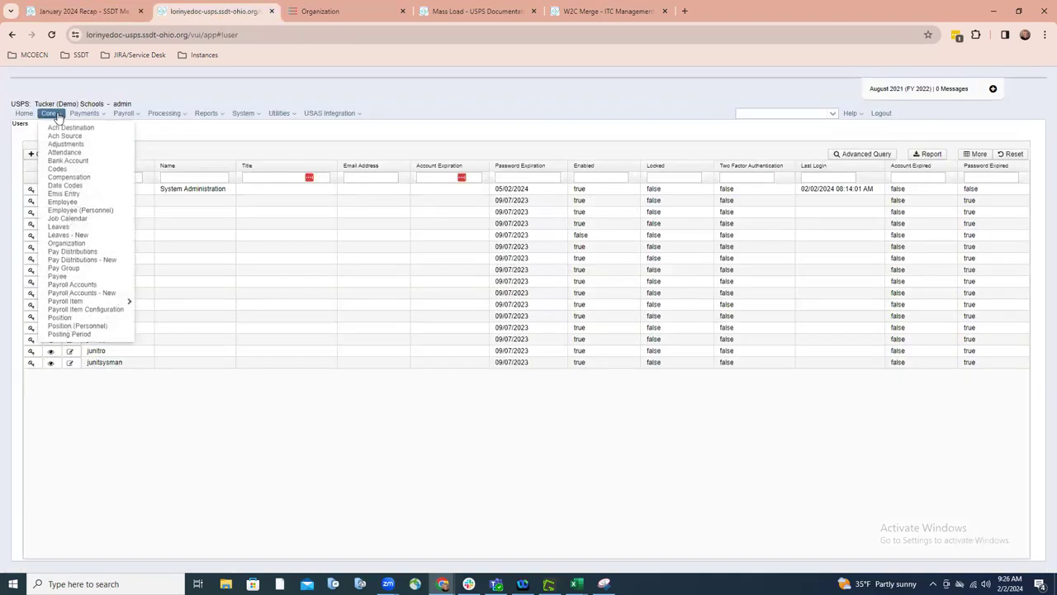
left_click(62, 202)
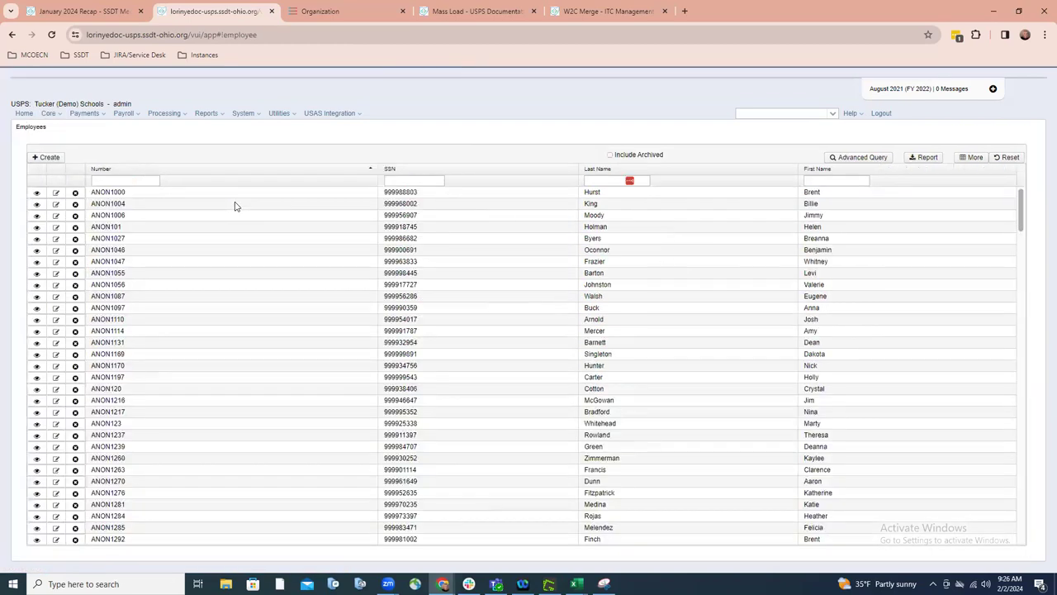
left_click(119, 195)
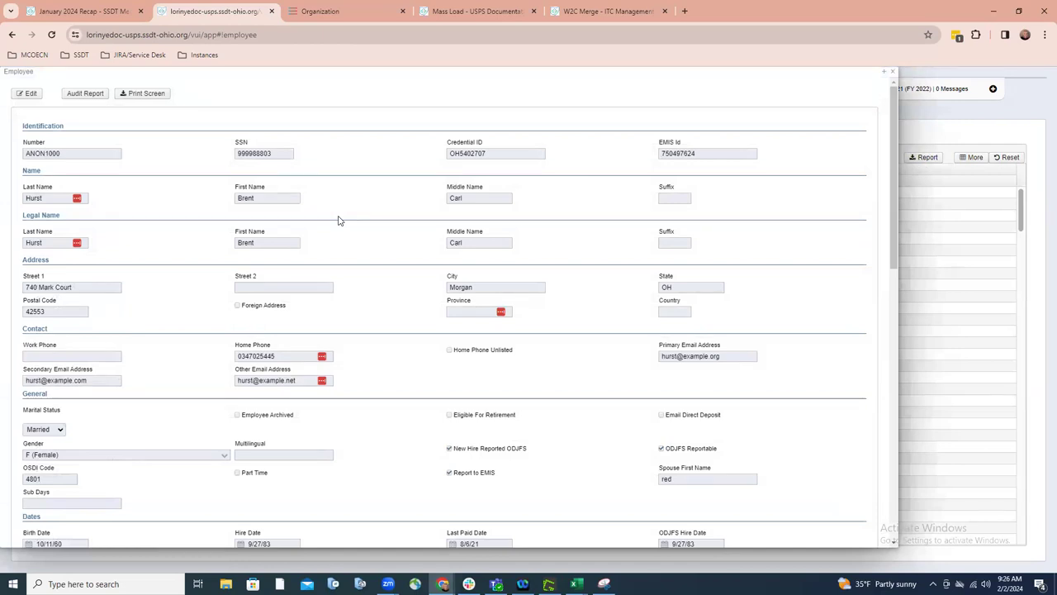
left_click(31, 94)
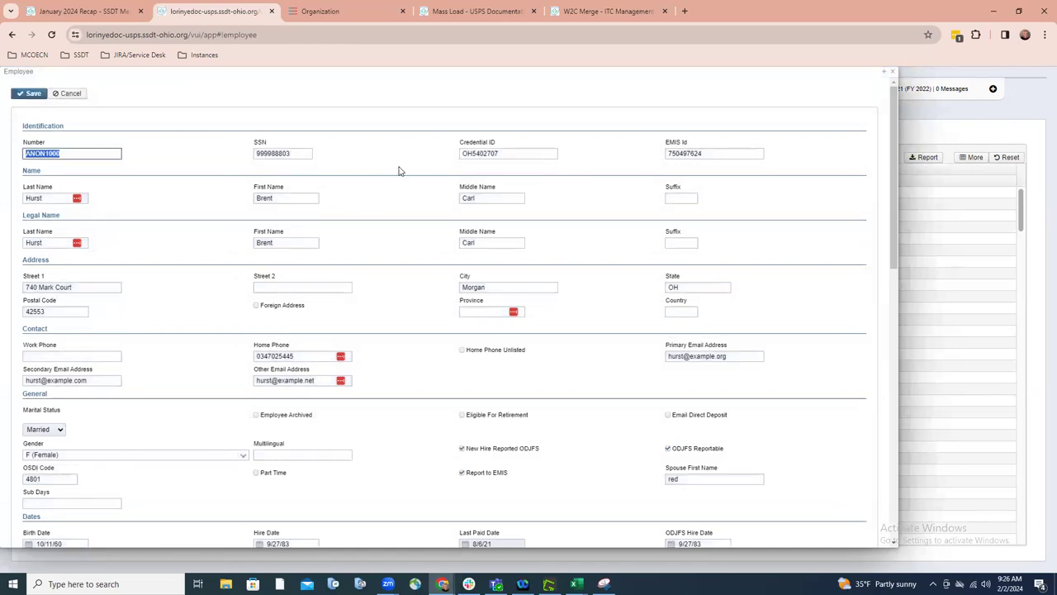
scroll(420, 205, "down", 3)
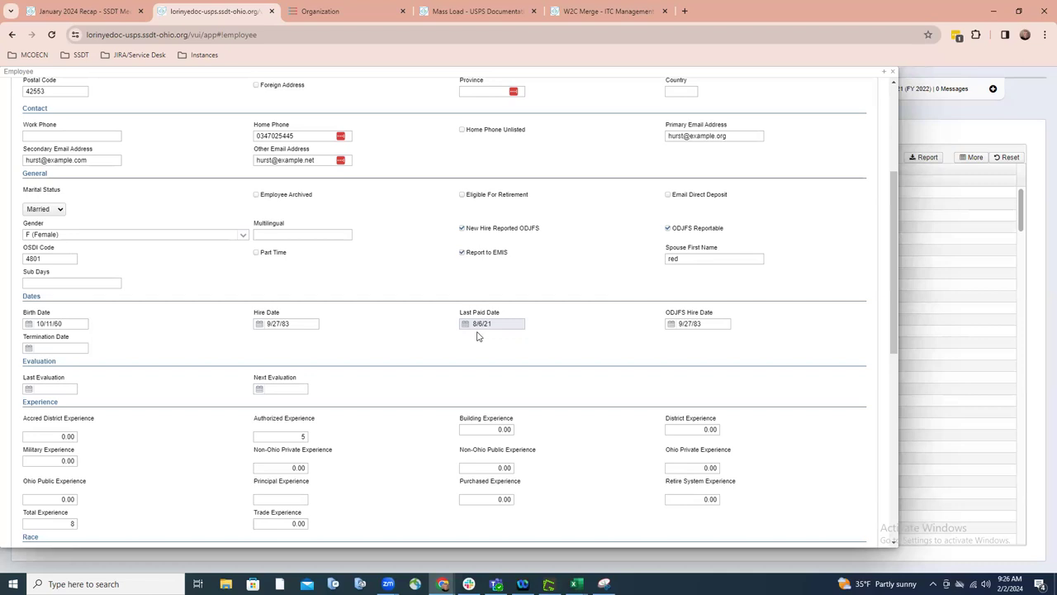
scroll(561, 246, "up", 3)
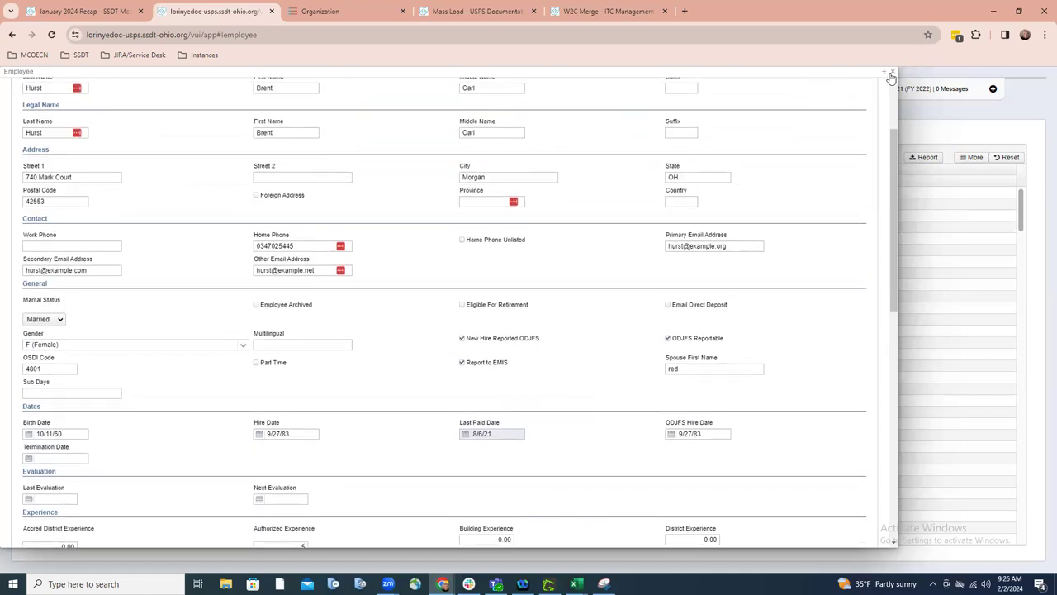
left_click(892, 74)
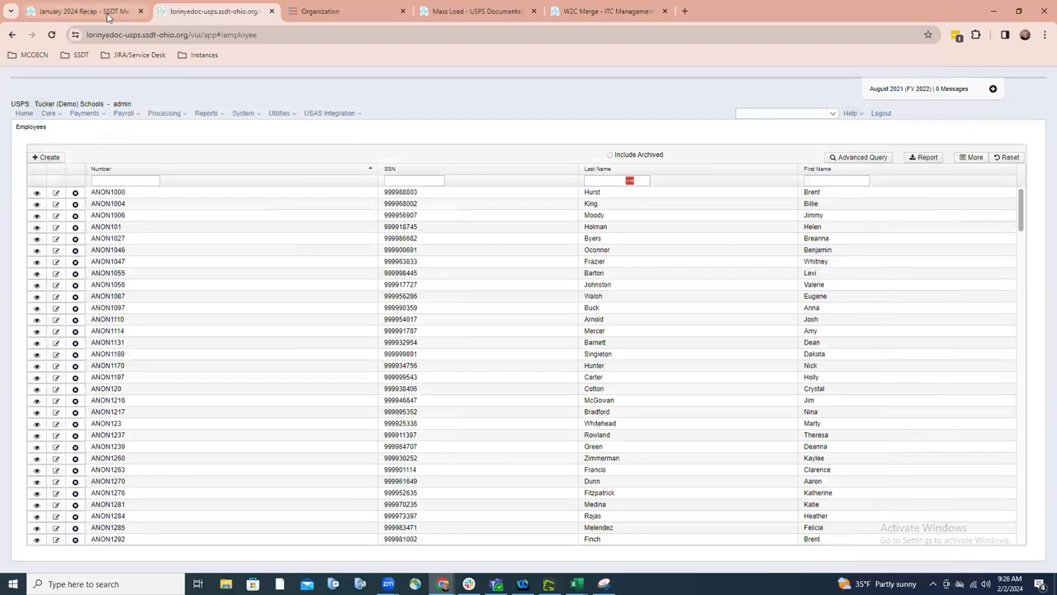
left_click(82, 10)
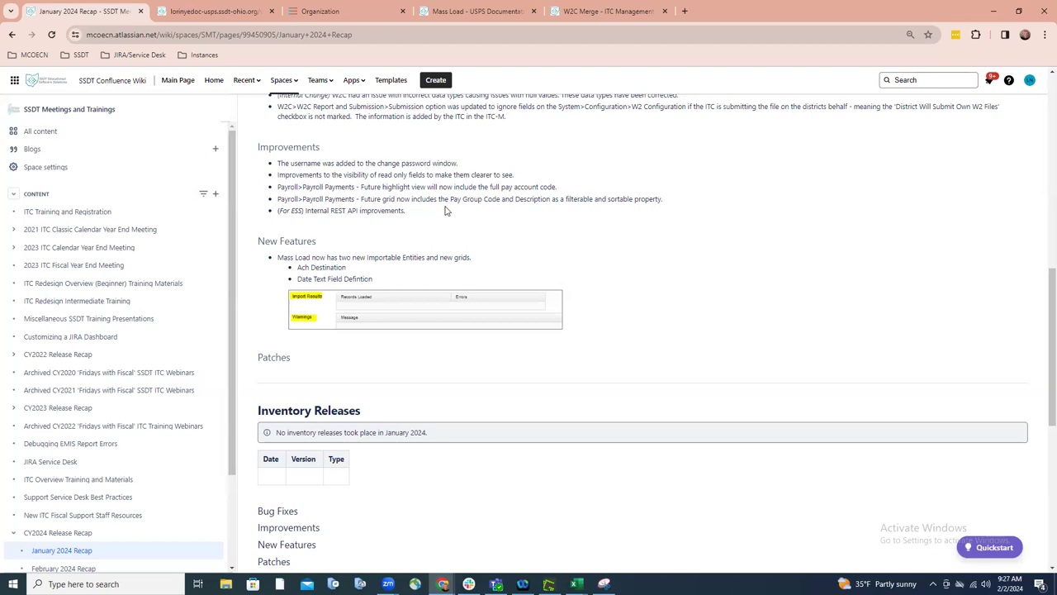
Return to the lorinyedoc-usps Employees list for Tucker (Demo) Schools
left_click(252, 15)
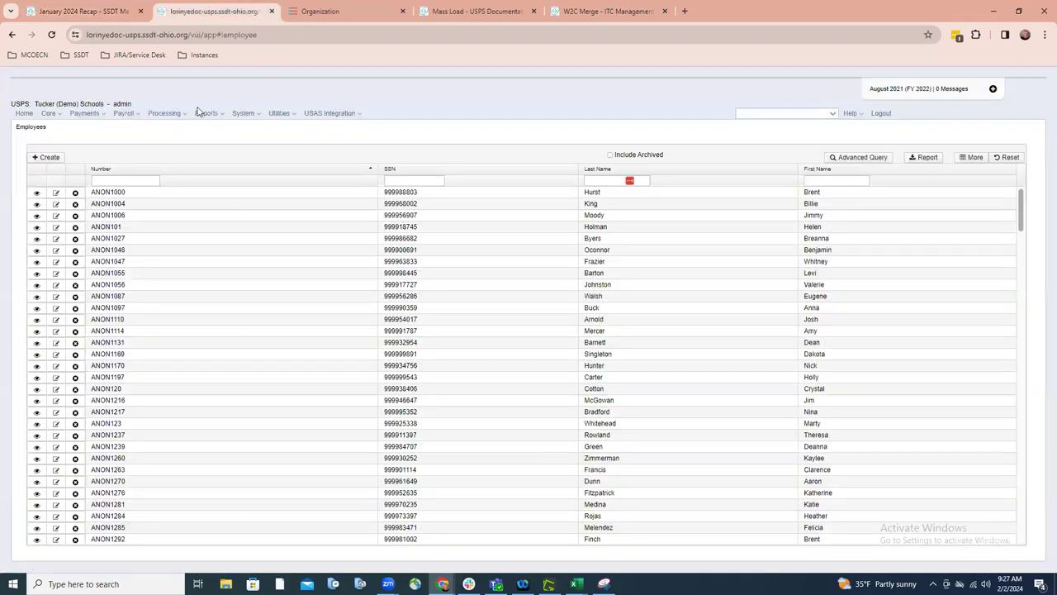
left_click(120, 117)
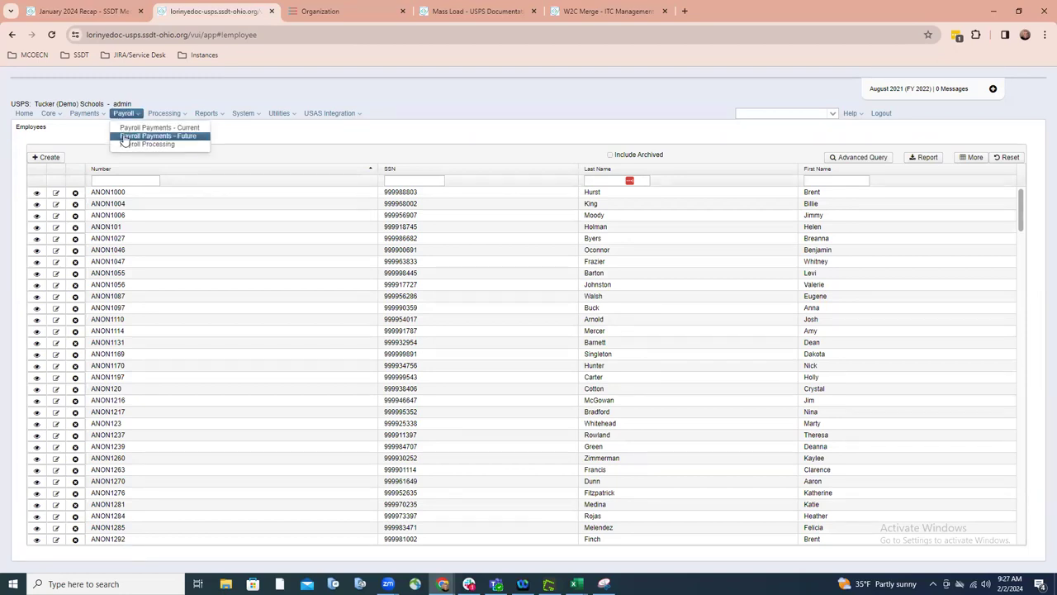
Open Payroll Payments - Future and review the Dock 'discovered' record's details, including its full pay account code
left_click(124, 137)
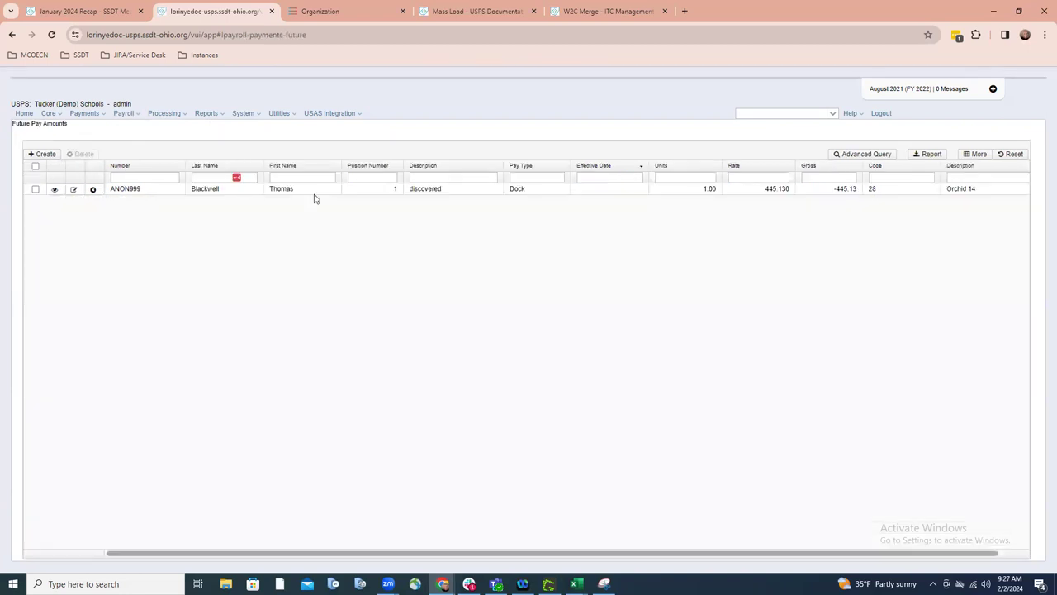
left_click(328, 190)
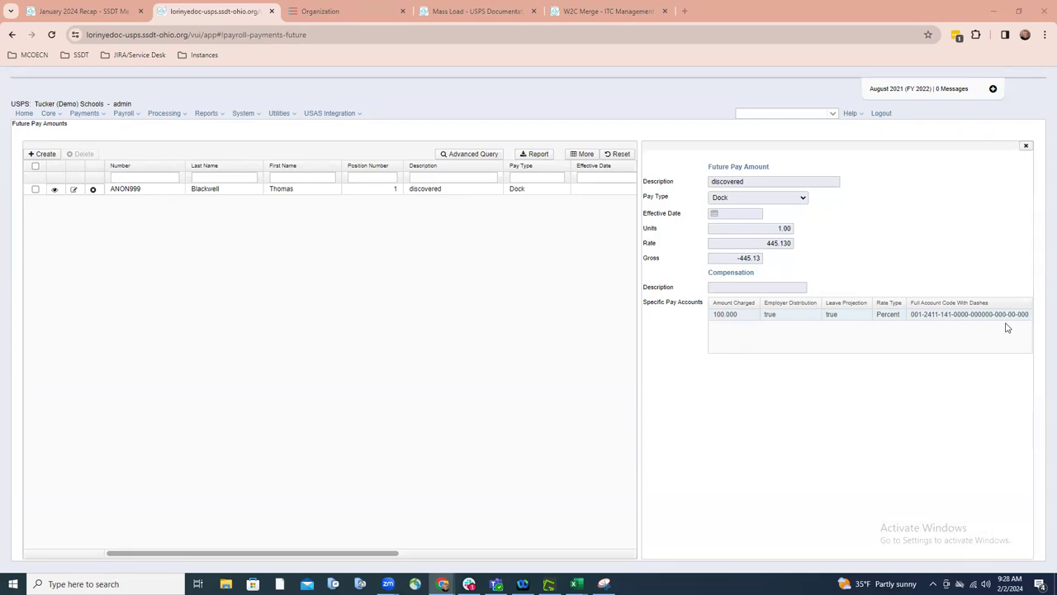
left_click(1023, 150)
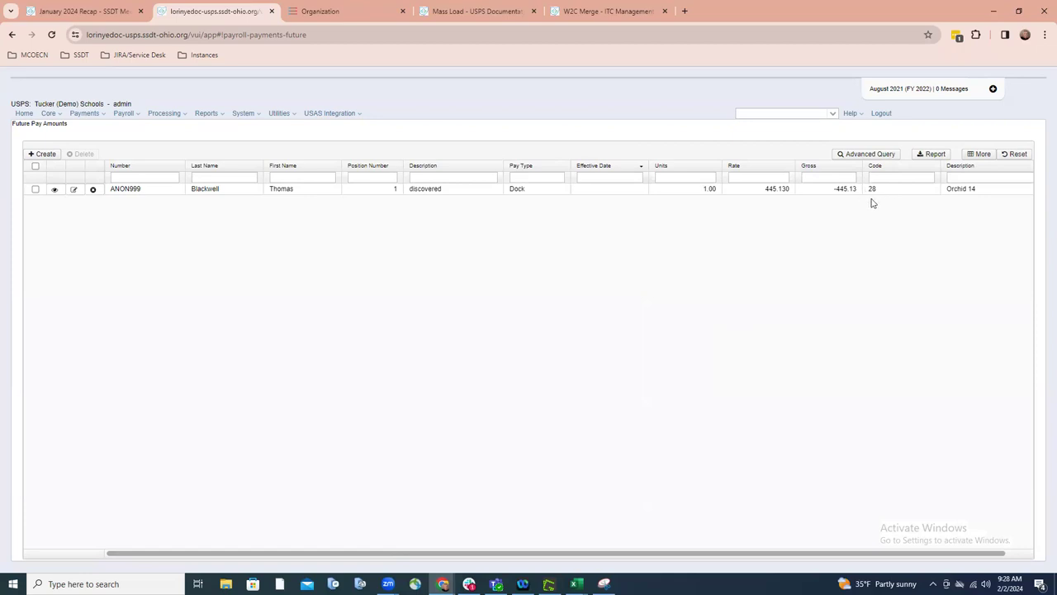
left_click(982, 154)
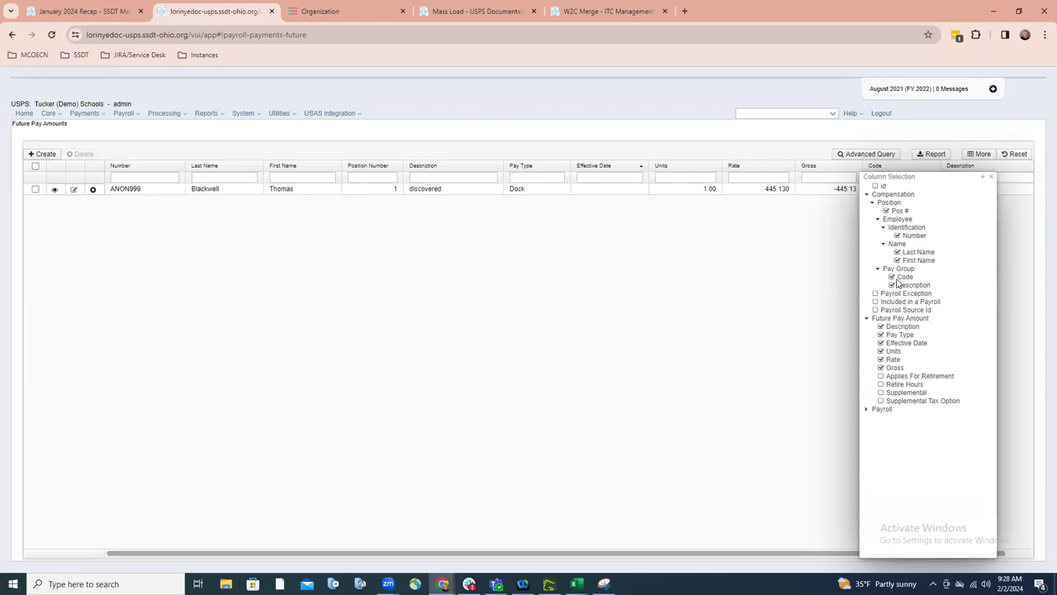
left_click(991, 177)
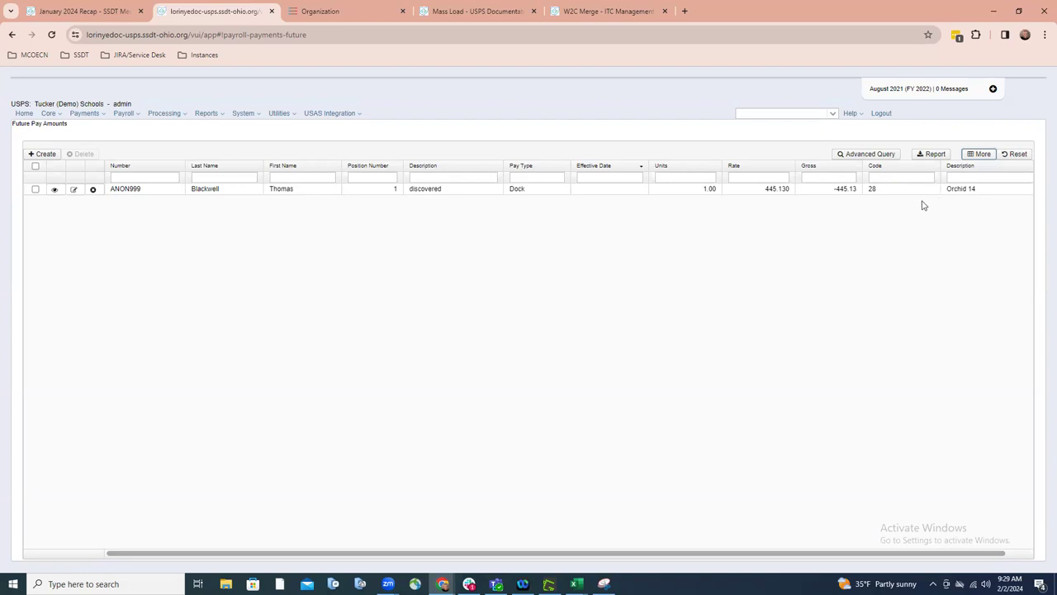
Switch back to the 'January 2024 Recap - SSDT Meetings' wiki page
left_click(83, 11)
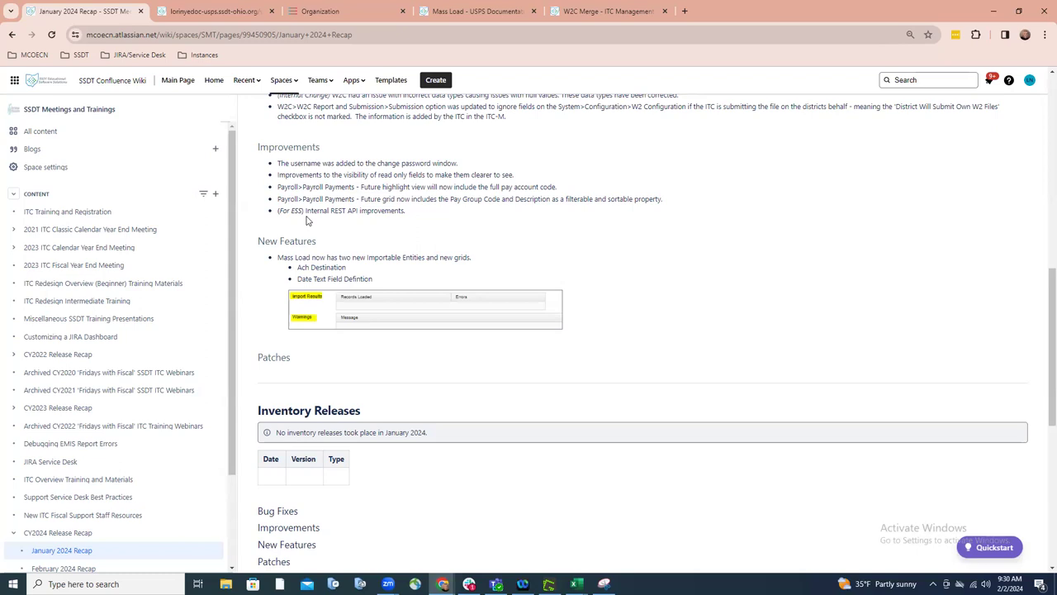
scroll(306, 219, "down", 1)
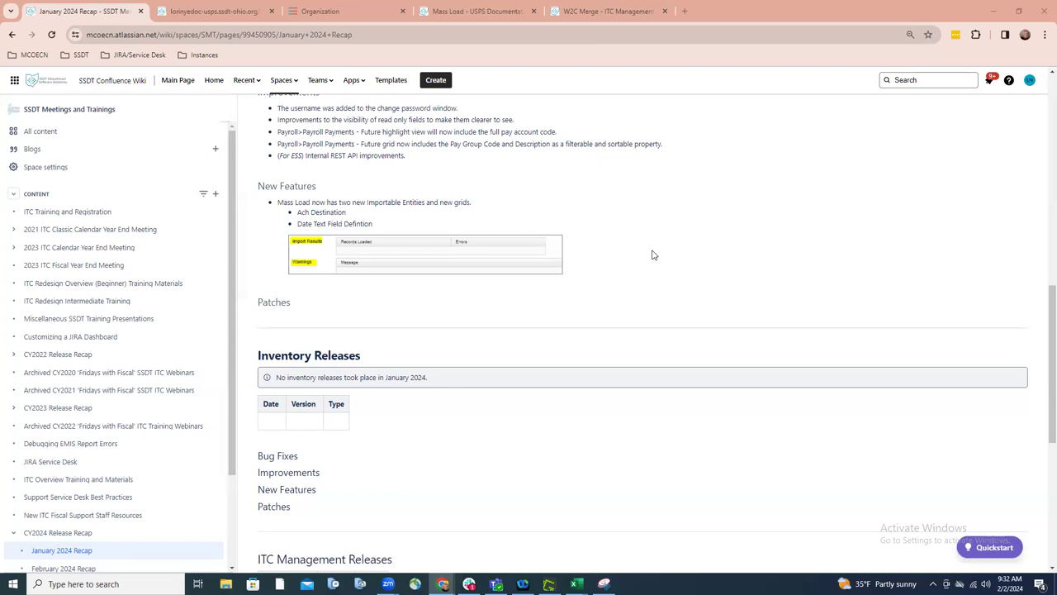
Go to Utilities > Mass Load and confirm Ach Destination and Date Text Field Definition appear under Importable Entities
left_click(230, 19)
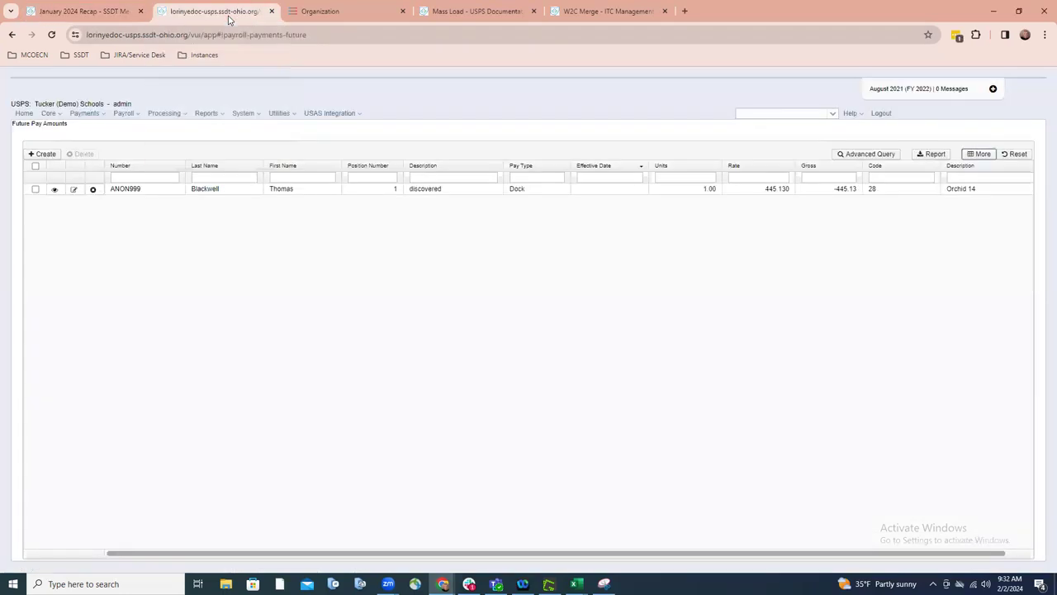
left_click(289, 121)
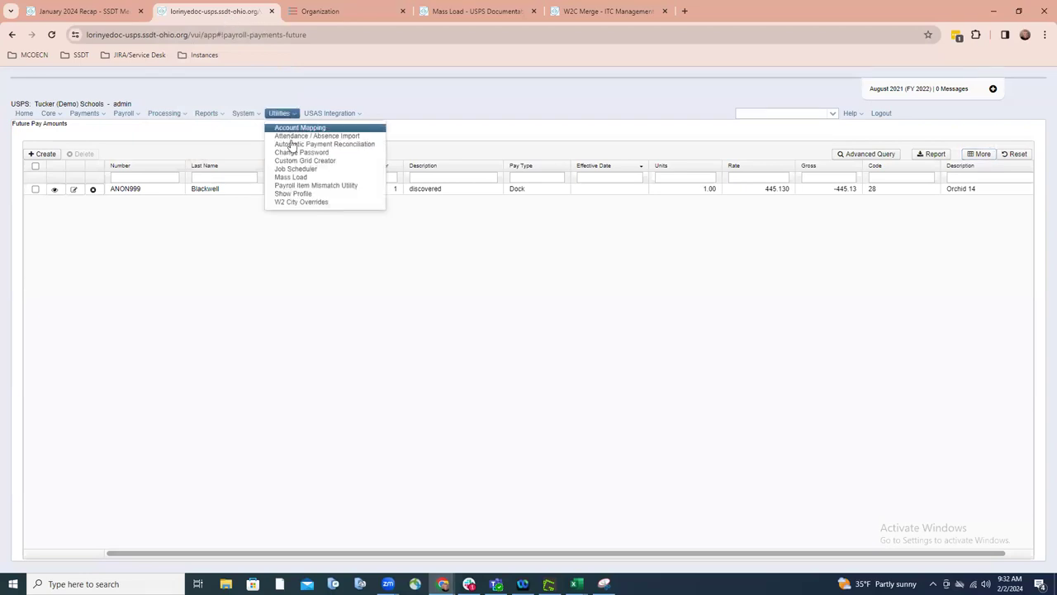
left_click(338, 178)
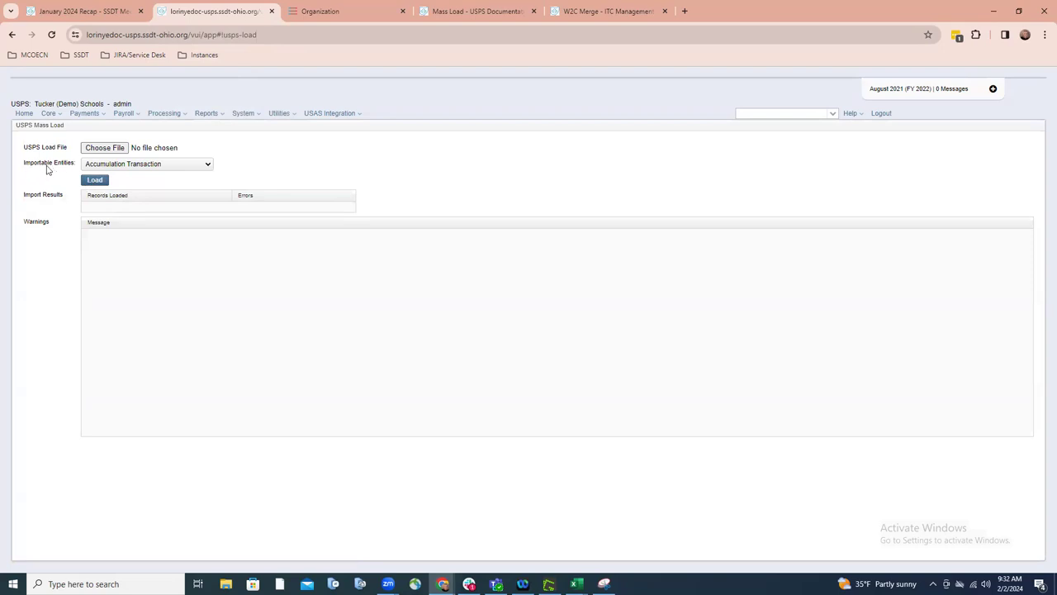
left_click(206, 166)
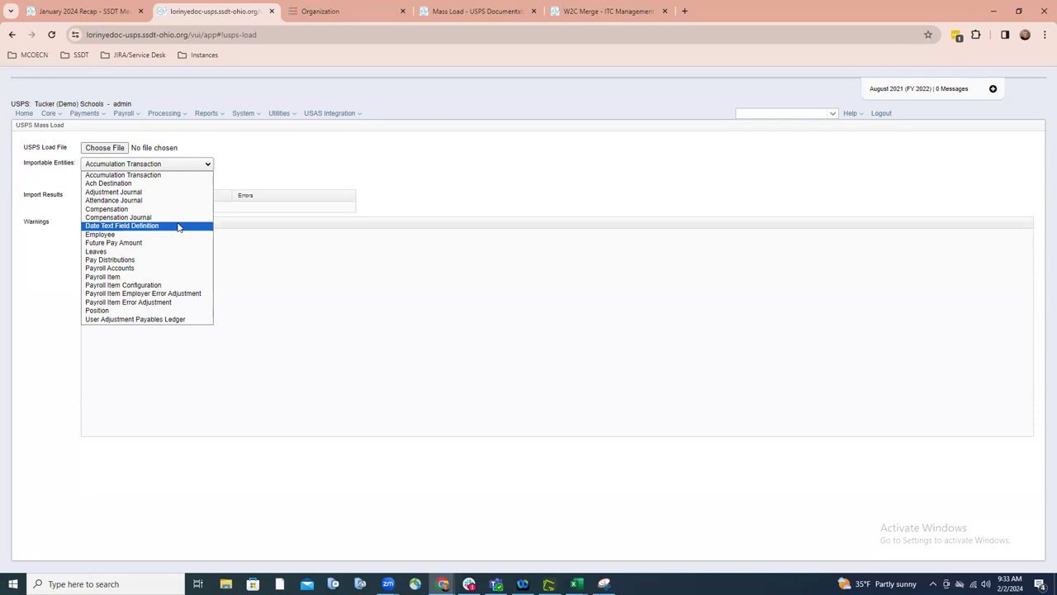
left_click(231, 163)
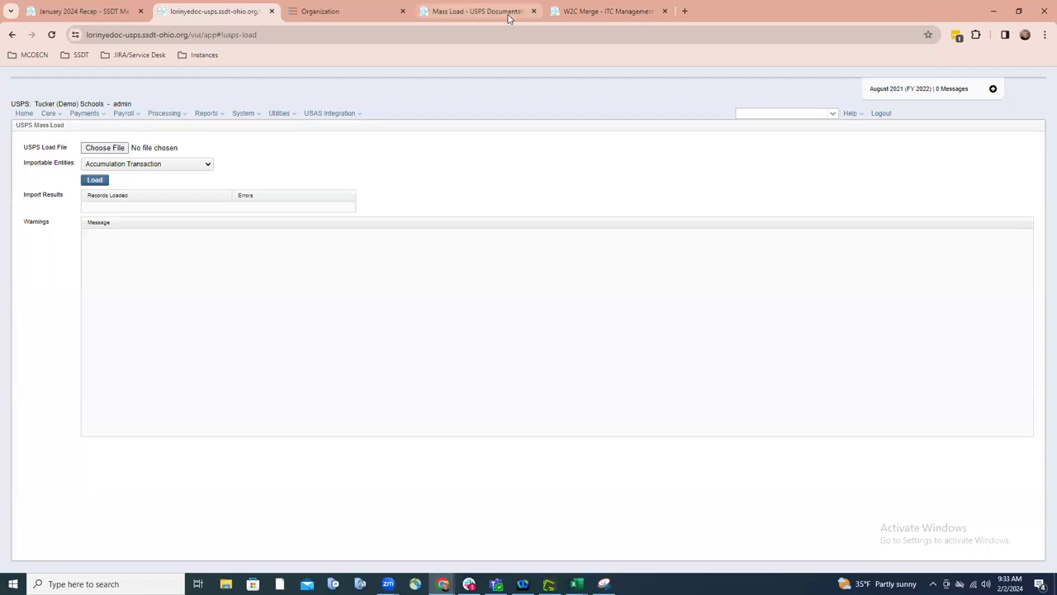
left_click(477, 11)
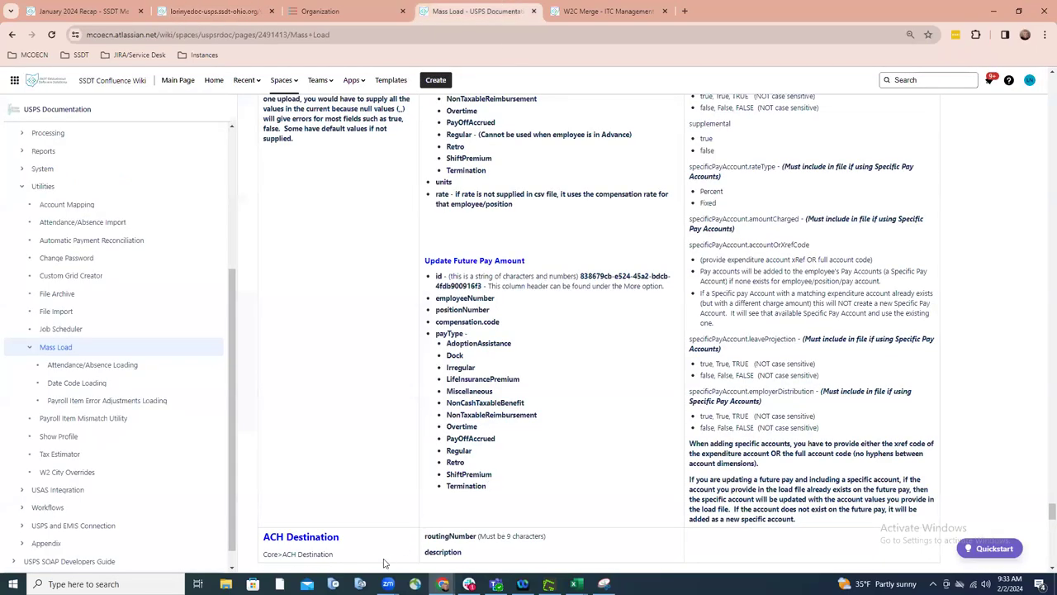
Highlight the 9-character routingNumber field in the doc's ACH Destination row, then return to USPS
scroll(385, 552, "down", 2)
scroll(385, 525, "down", 4)
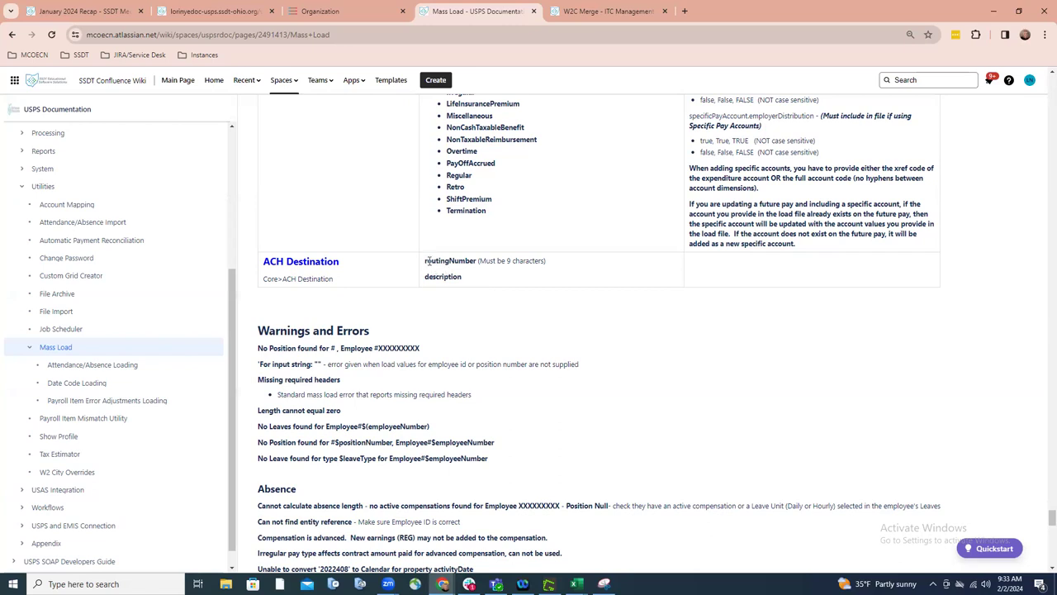
left_click_drag(426, 261, 477, 261)
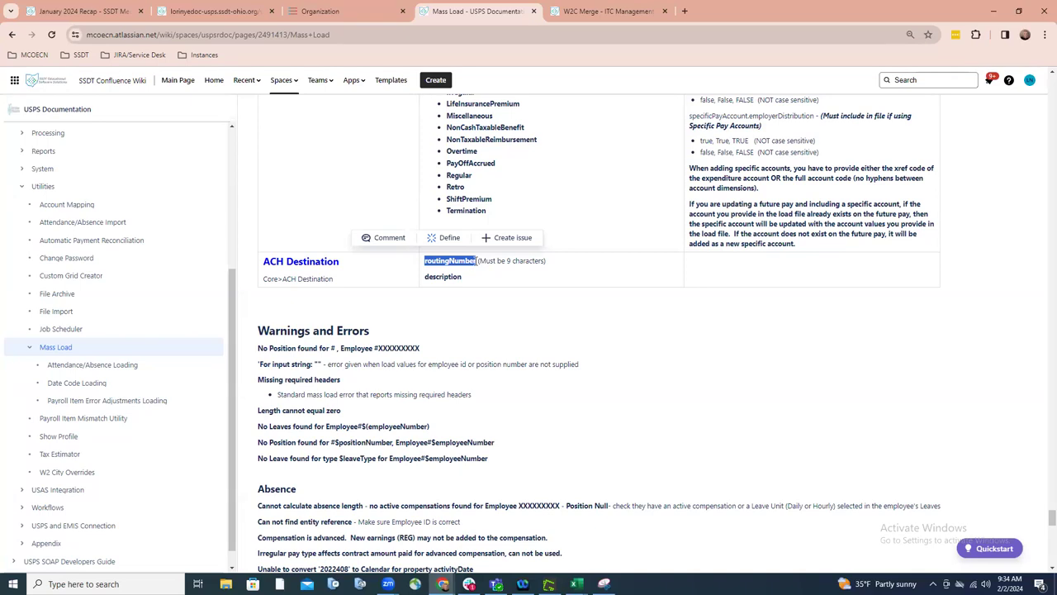
left_click(496, 306)
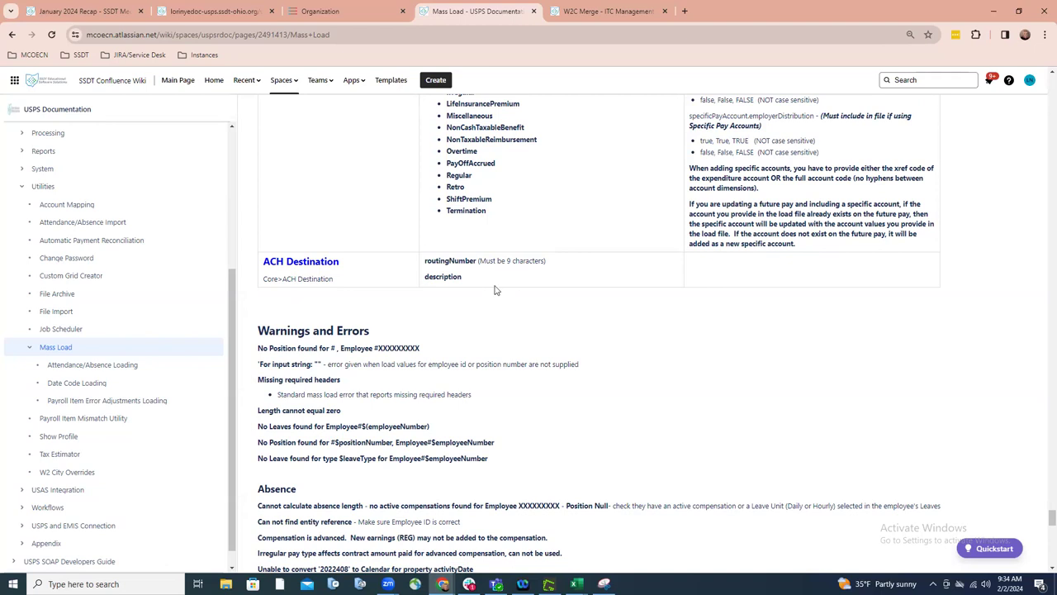
left_click(207, 10)
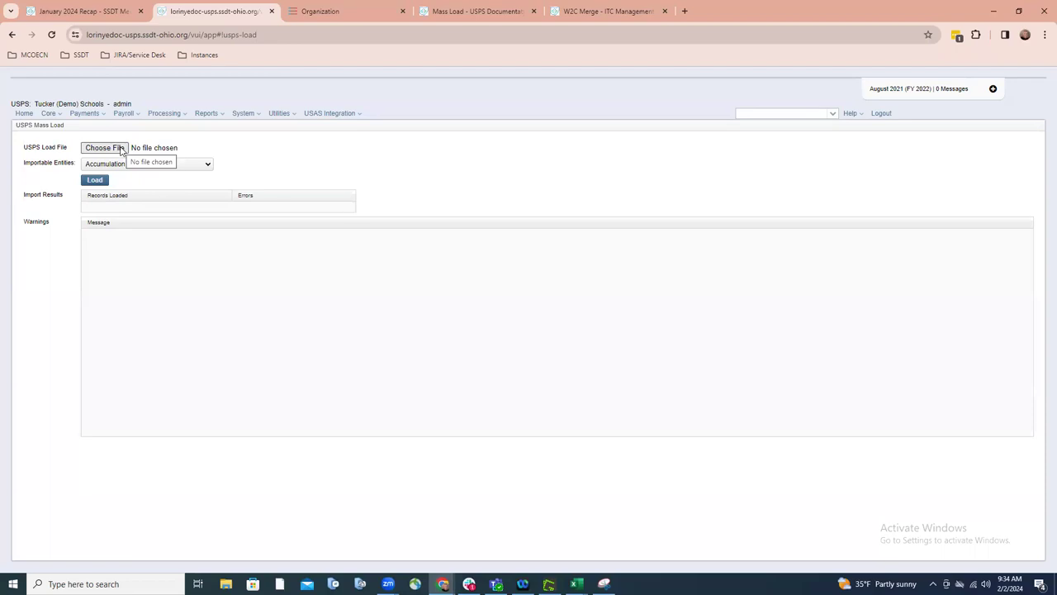
Choose date-code-test.CSV from the Downloads folder as the Mass Load file
left_click(121, 149)
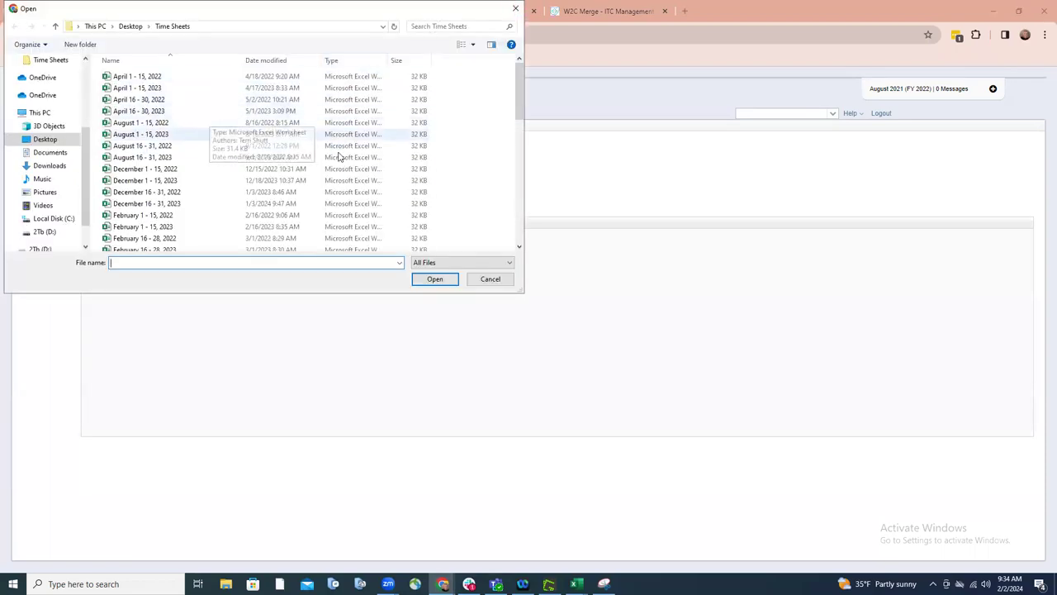
left_click(50, 165)
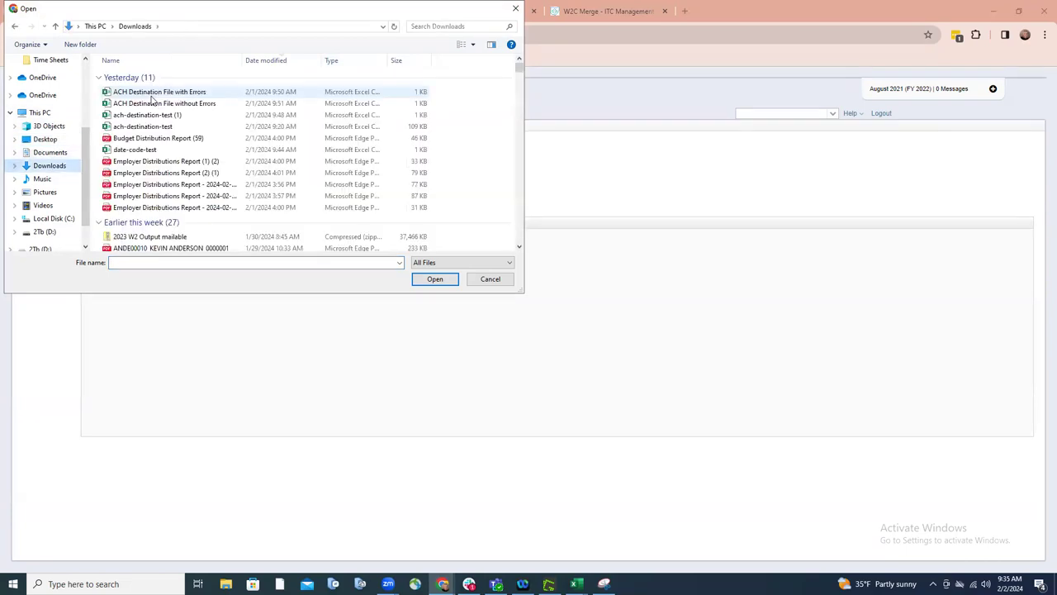
double_click(141, 149)
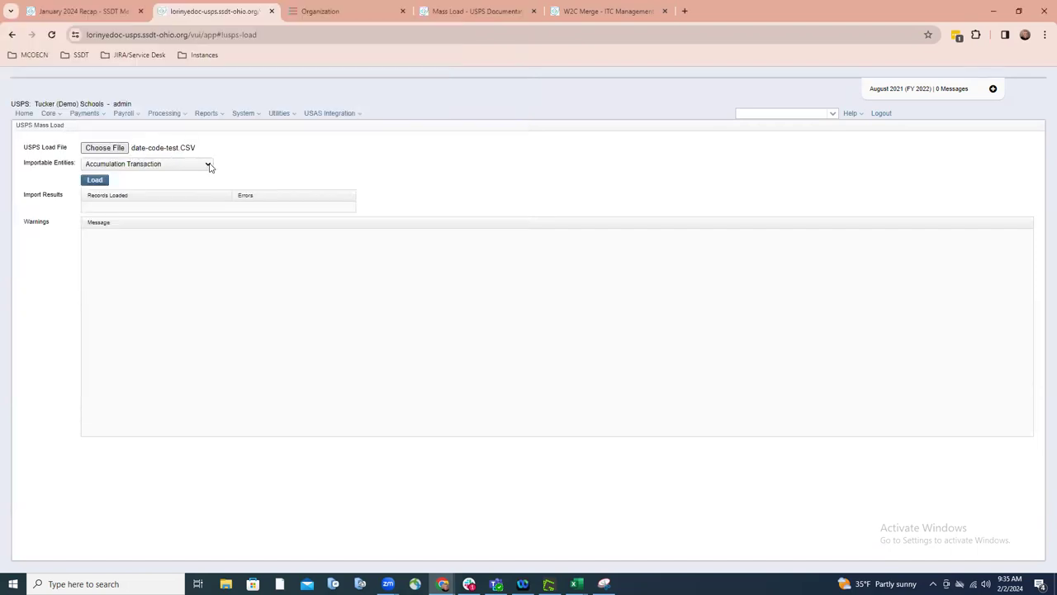
left_click(208, 165)
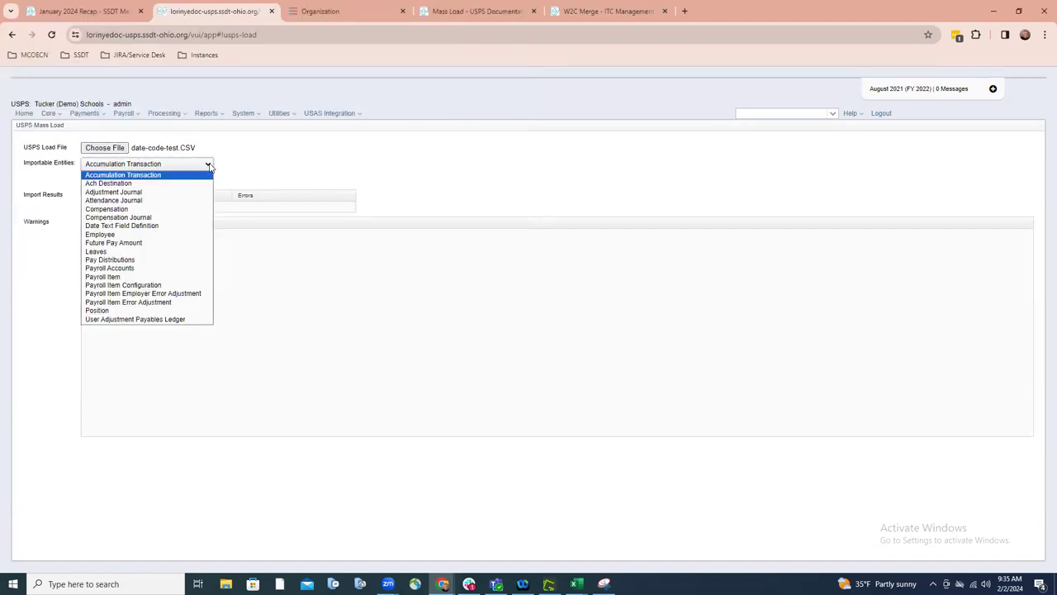
Load the file as Date Text Field Definition, getting 4 records loaded with 0 errors
left_click(187, 225)
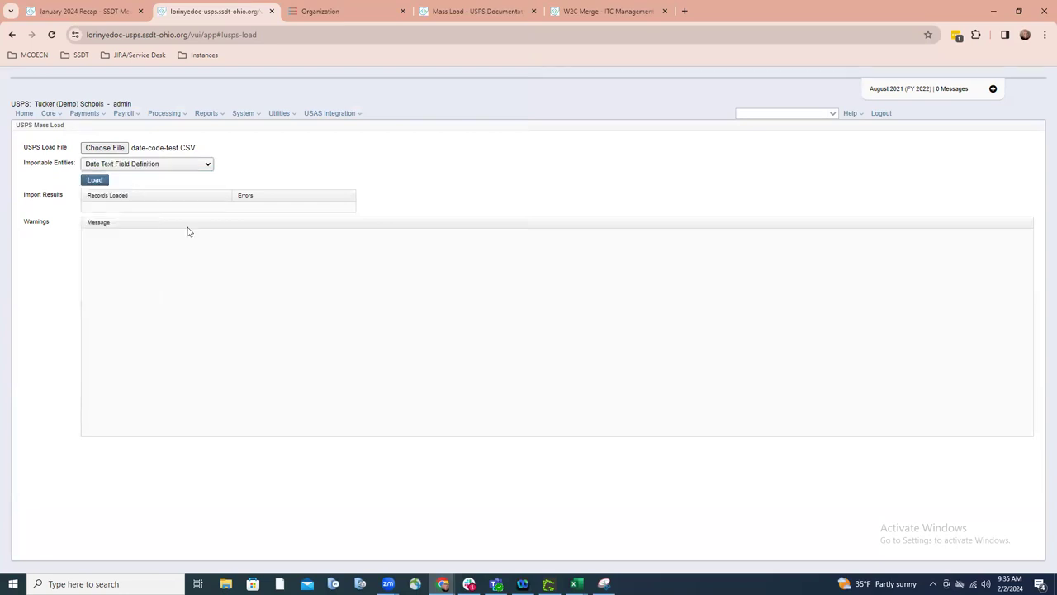
left_click(99, 179)
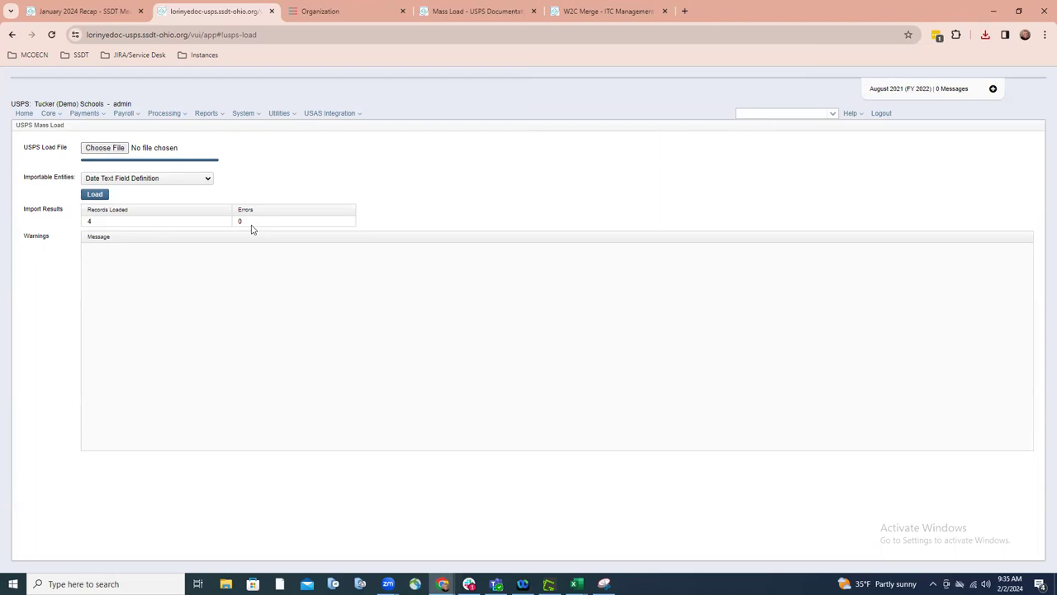
mouse_move(576, 584)
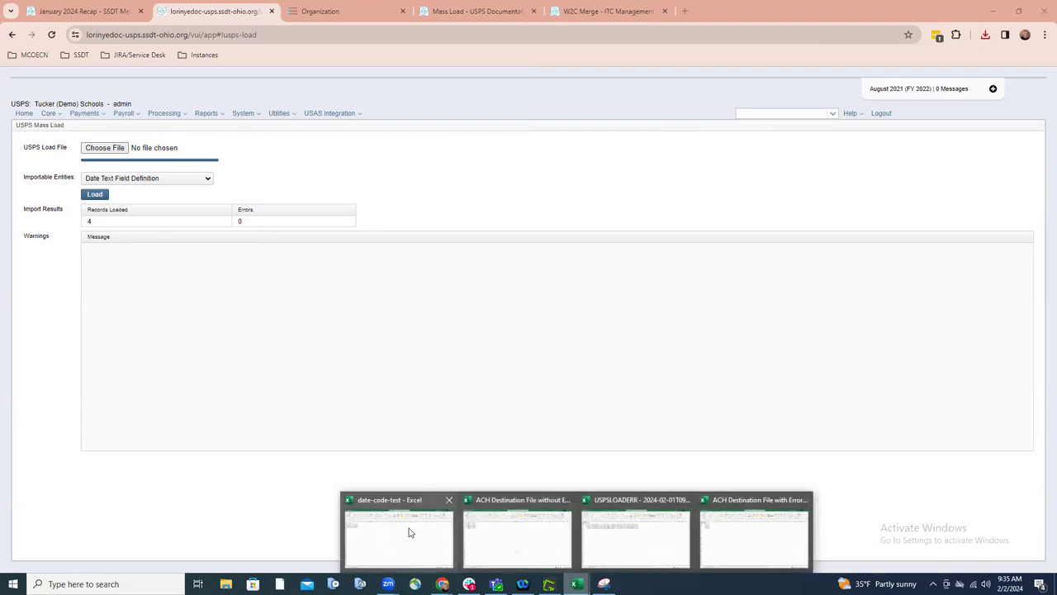
left_click(408, 532)
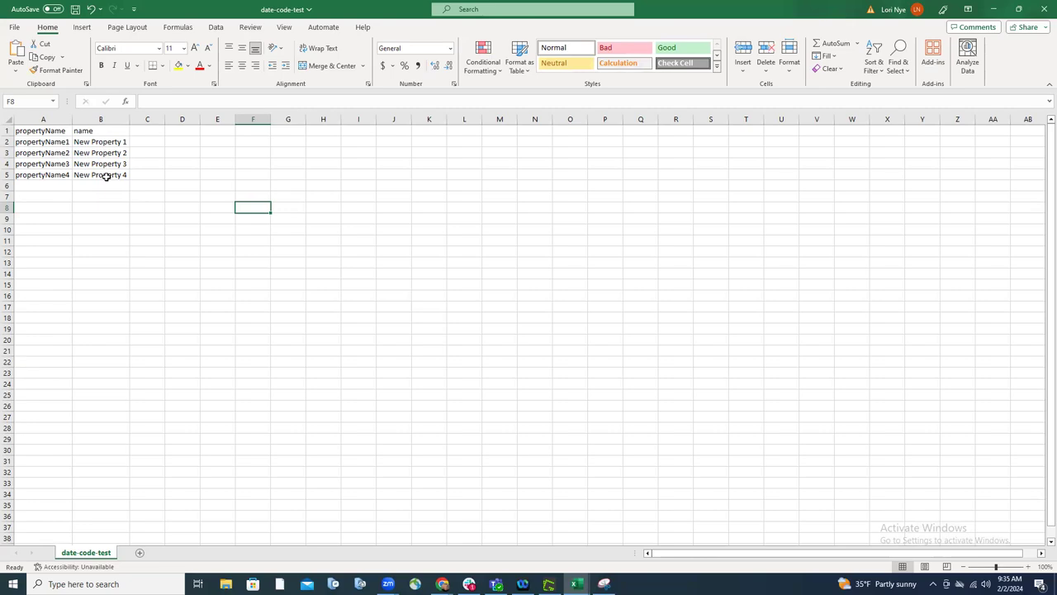
left_click(993, 12)
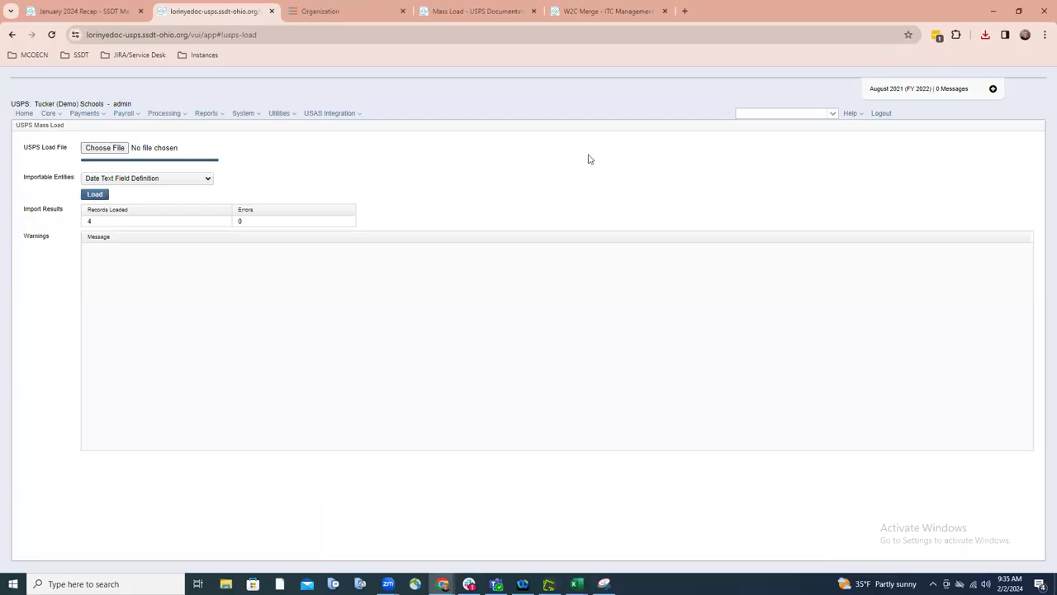
Open System > Custom Field Definition and filter Display Name to show the New Property DateText rows
left_click(281, 113)
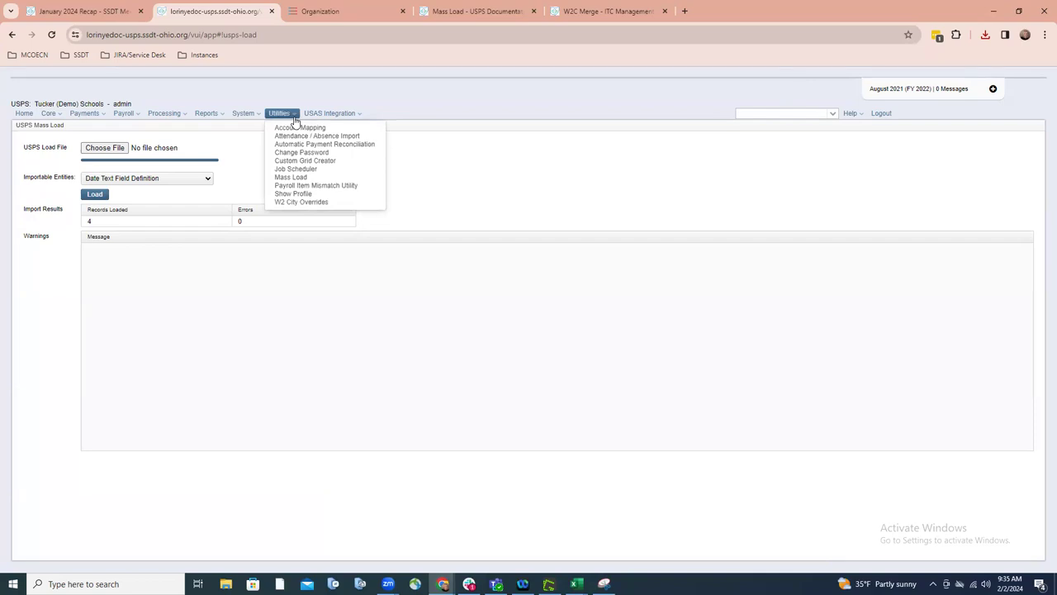
left_click(252, 115)
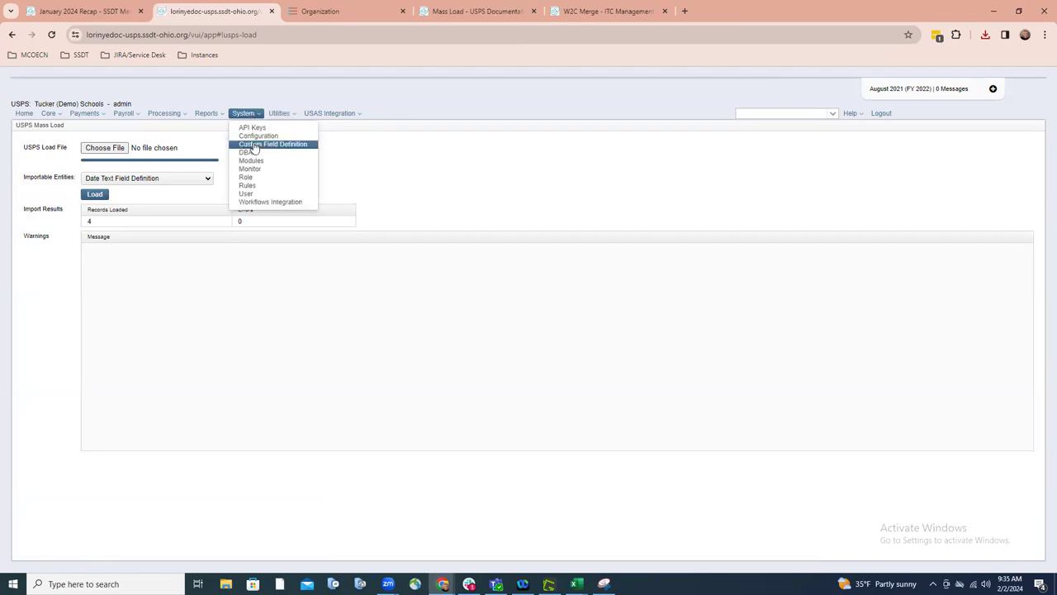
left_click(253, 145)
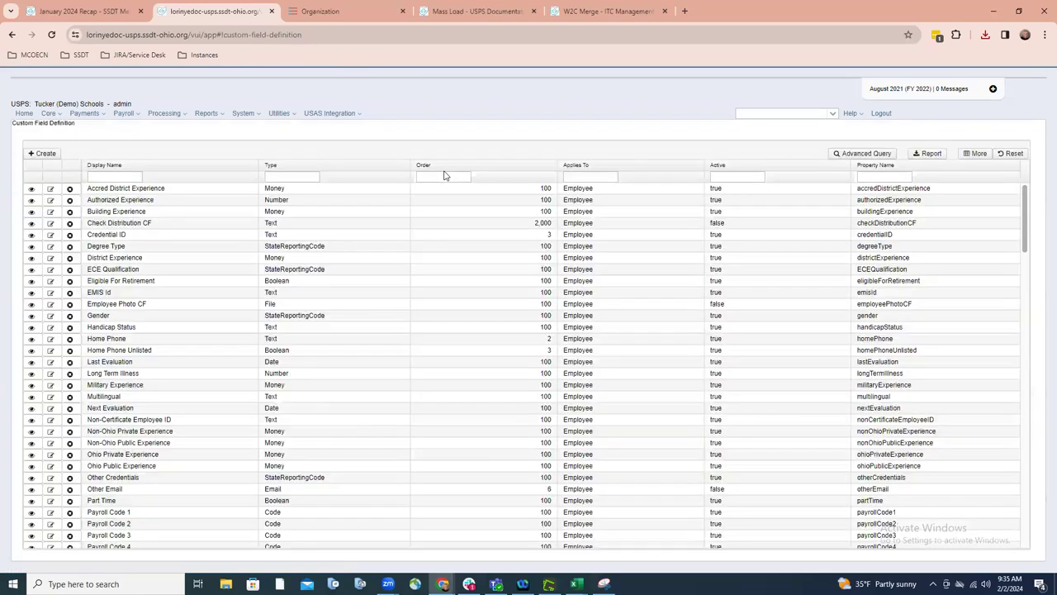
left_click(134, 176)
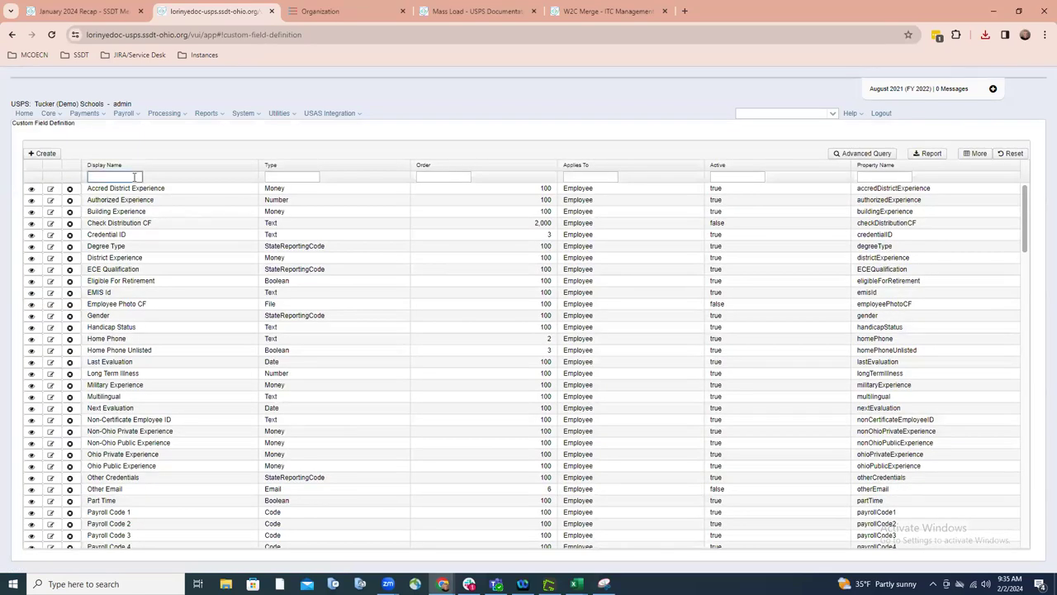
type("nex")
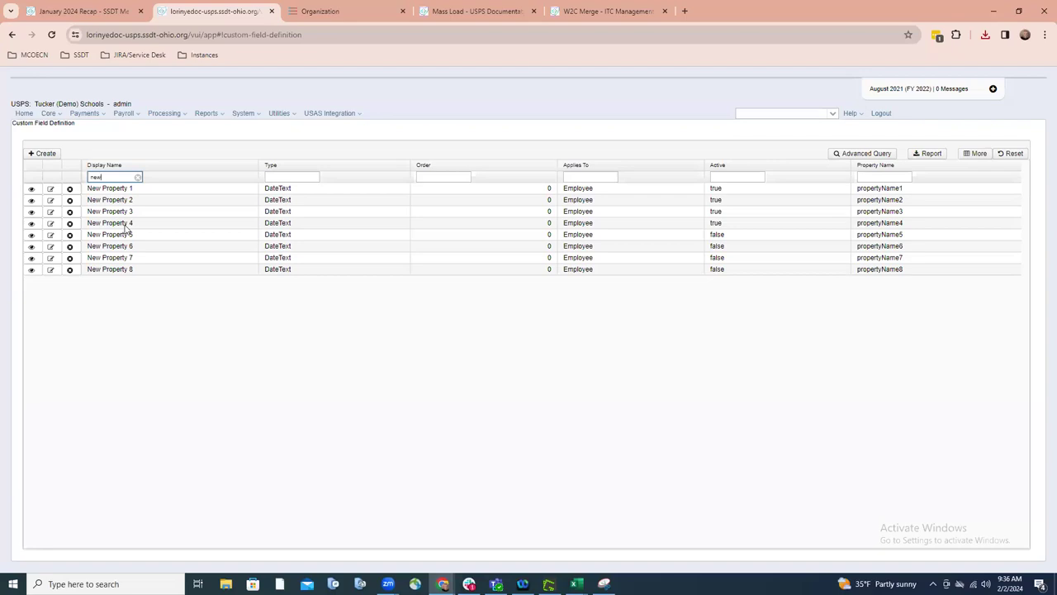
left_click(50, 113)
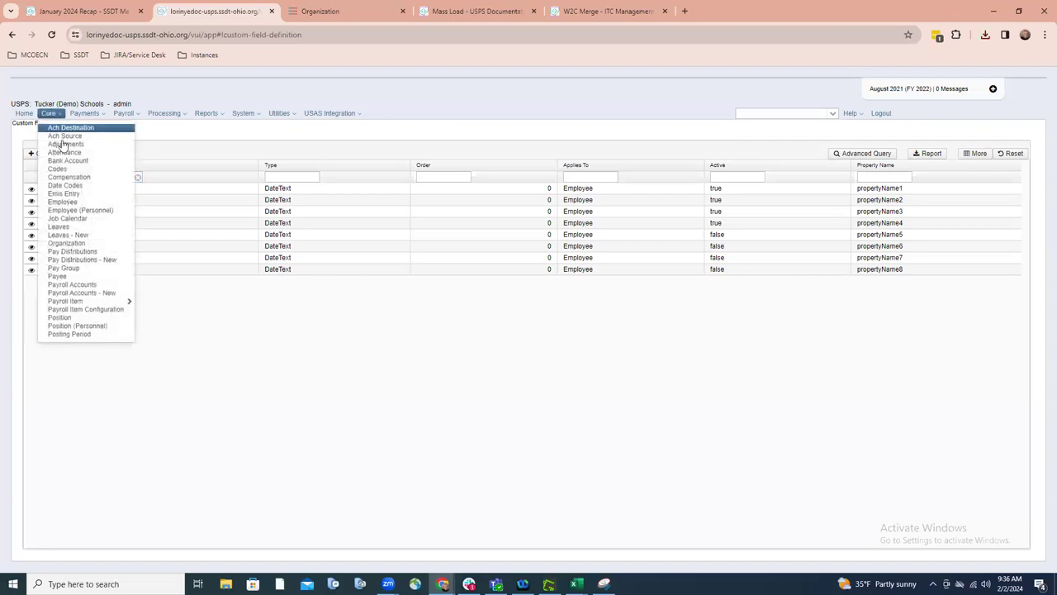
Set the first employee's New Property 4 to 2/2/24 with text 'test', then save and close the record
left_click(70, 202)
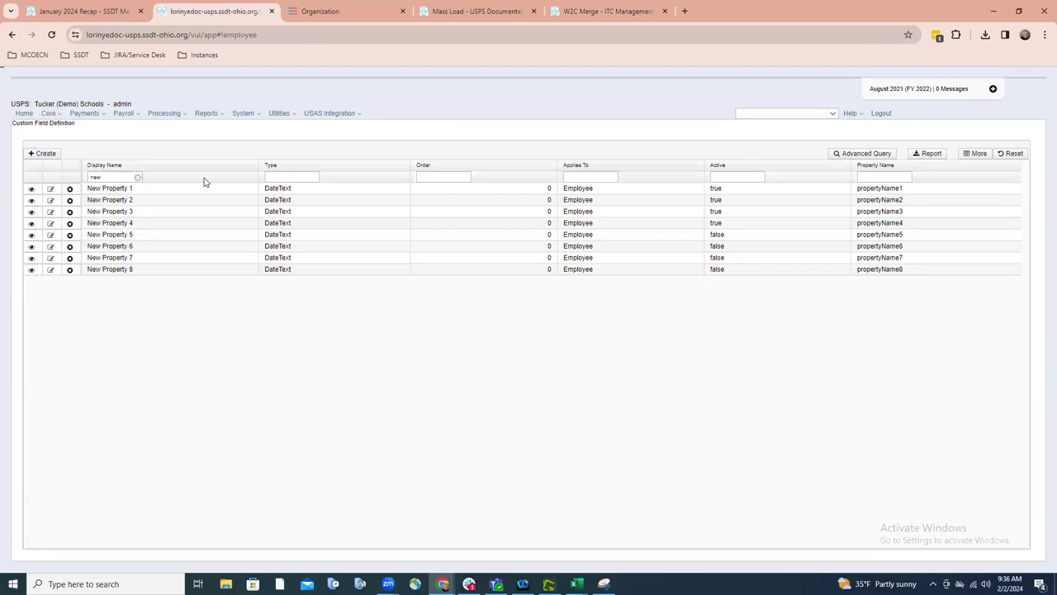
double_click(247, 191)
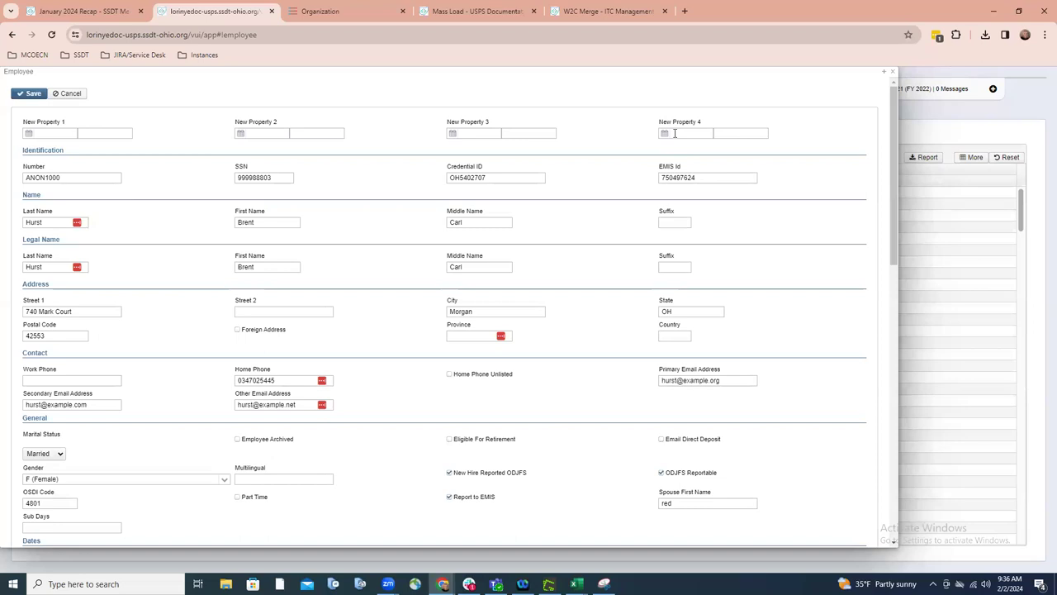
left_click(665, 133)
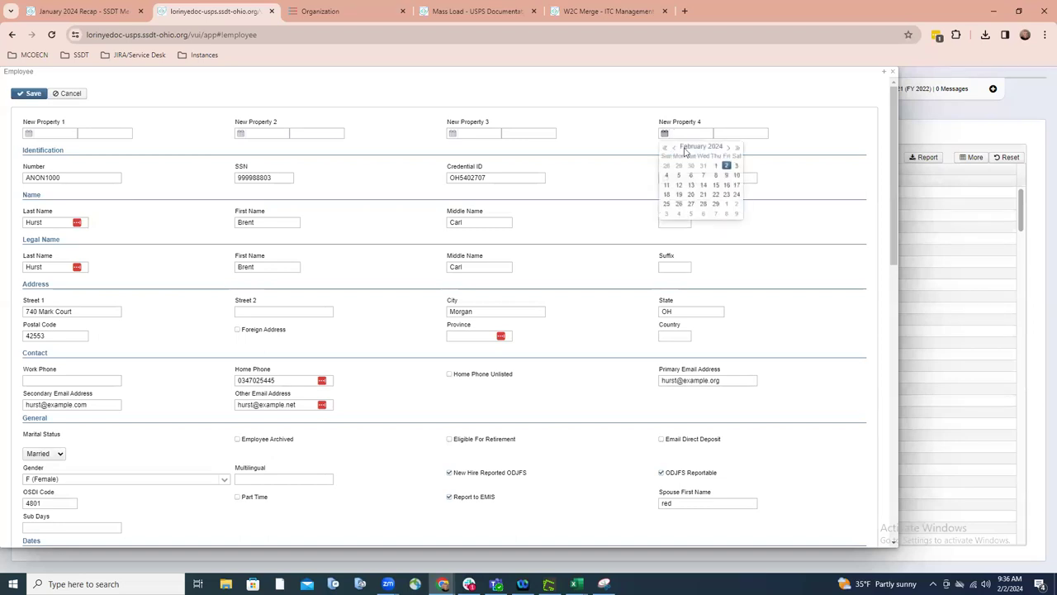
left_click(726, 165)
left_click(738, 133)
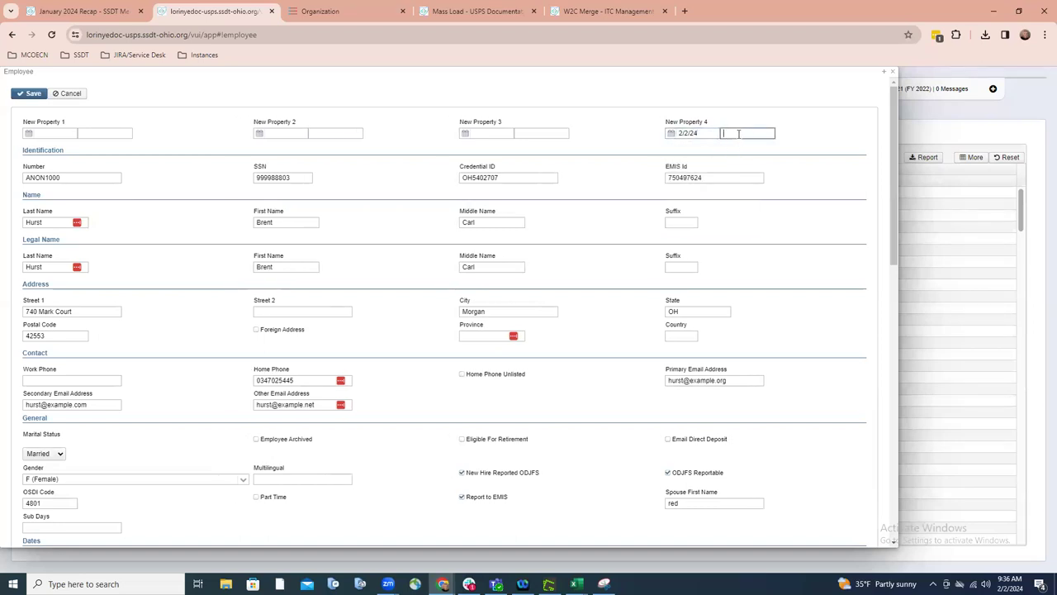
type("test")
left_click(790, 123)
left_click(38, 93)
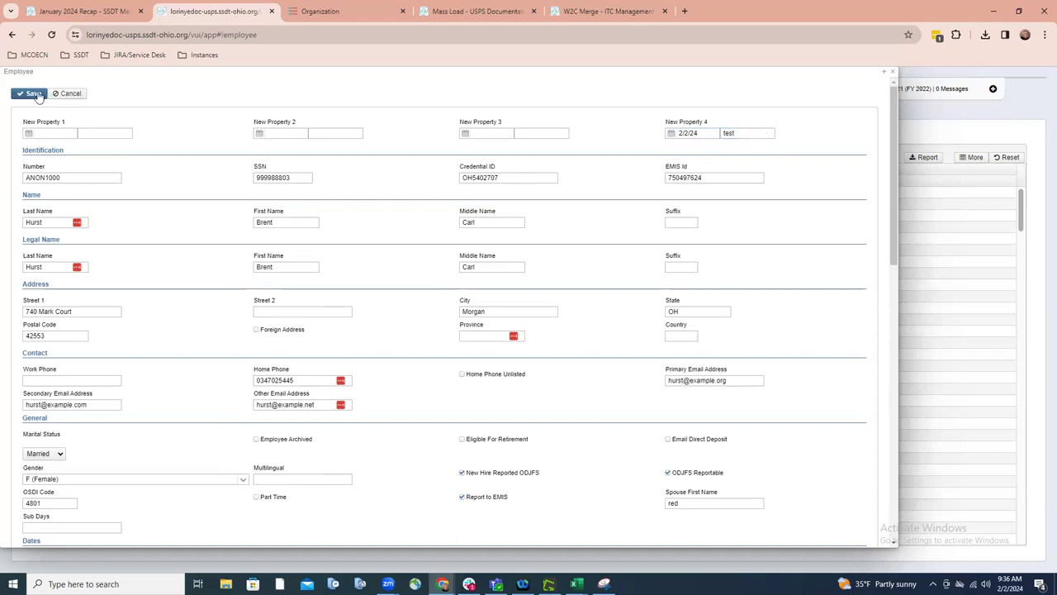
left_click(893, 75)
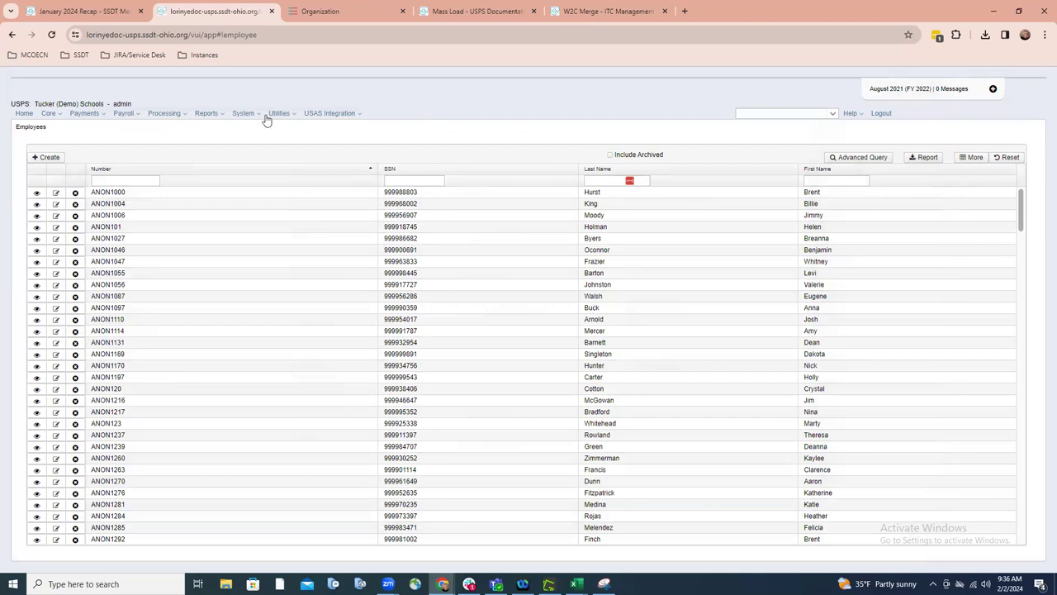
mouse_move(577, 584)
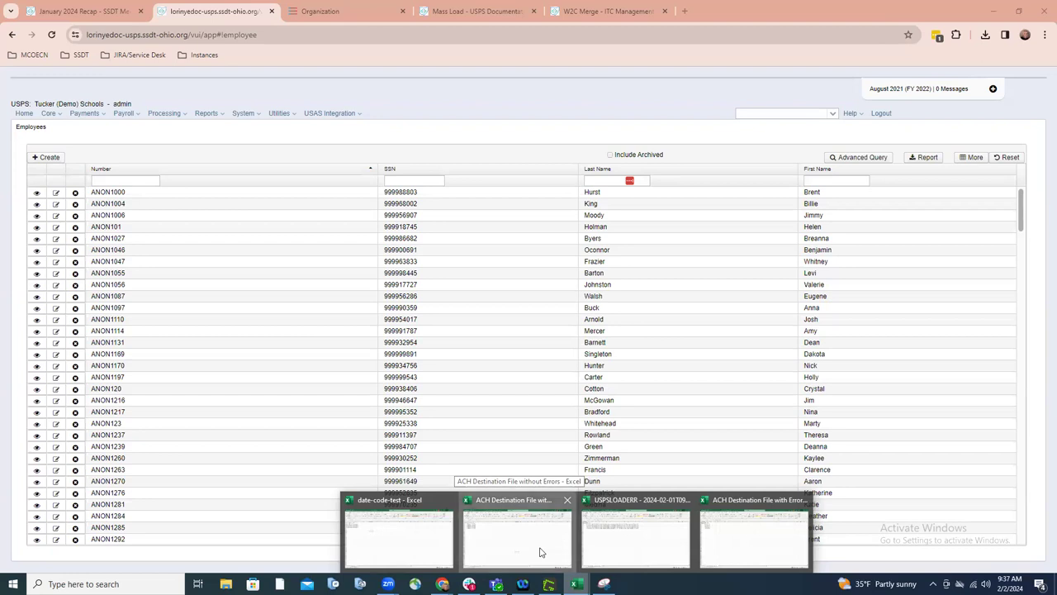
In the ACH Destination File with Errors workbook, autofit columns A and B to their contents
left_click(540, 552)
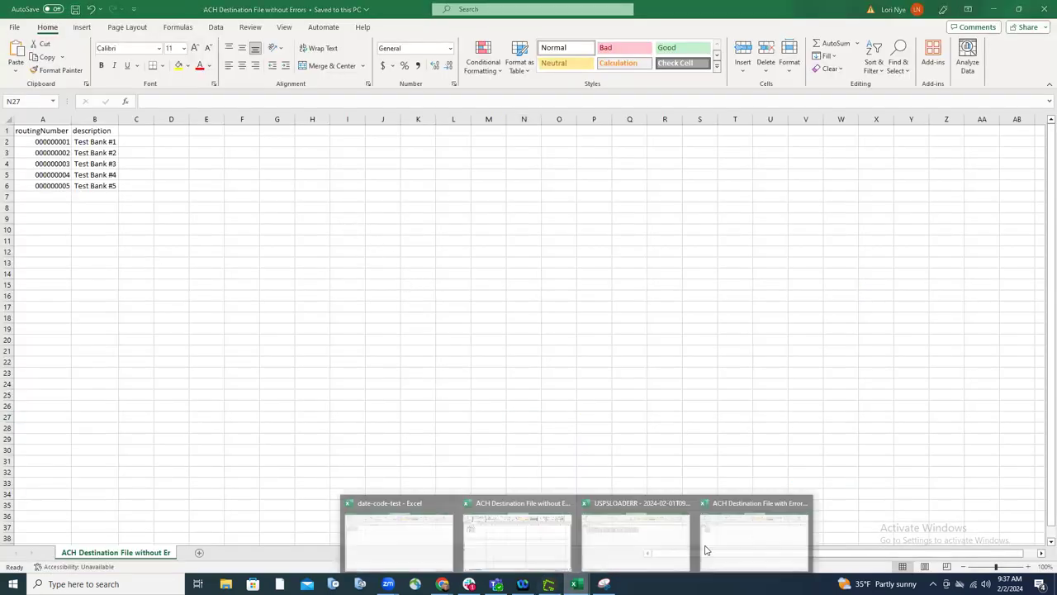
left_click(726, 541)
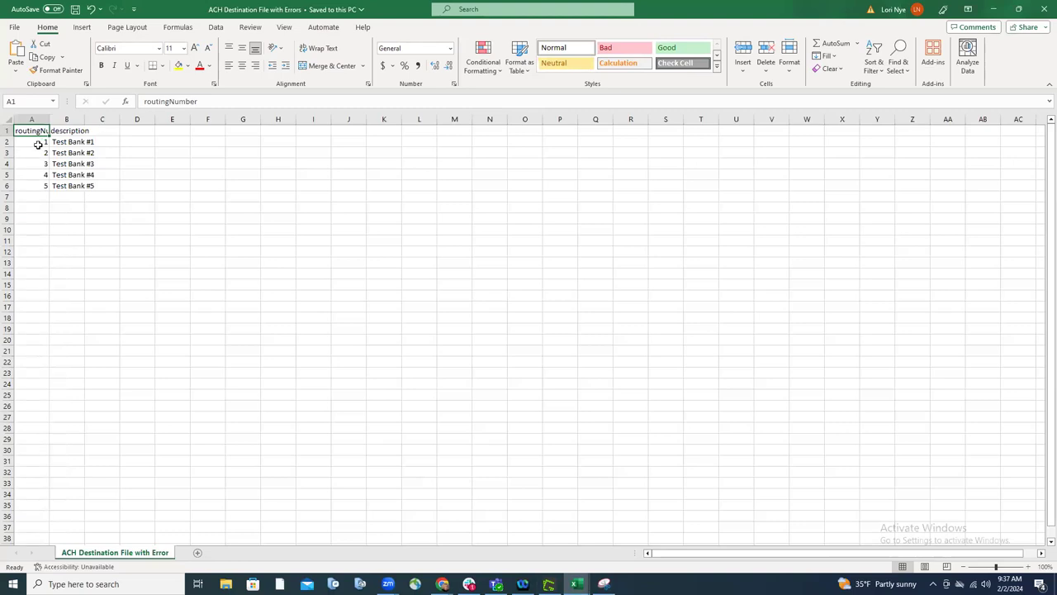
double_click(49, 120)
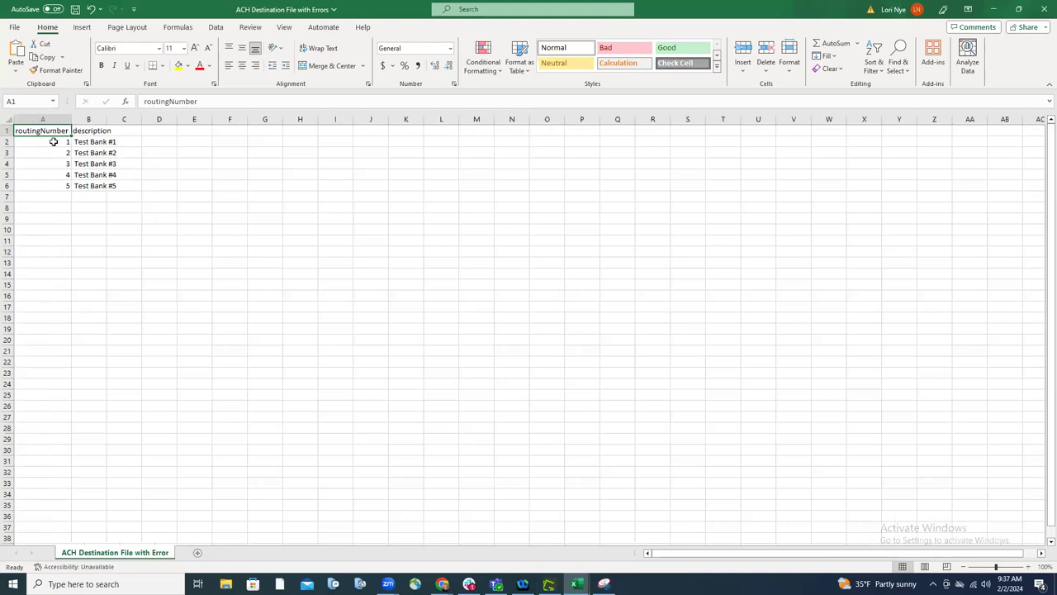
double_click(106, 119)
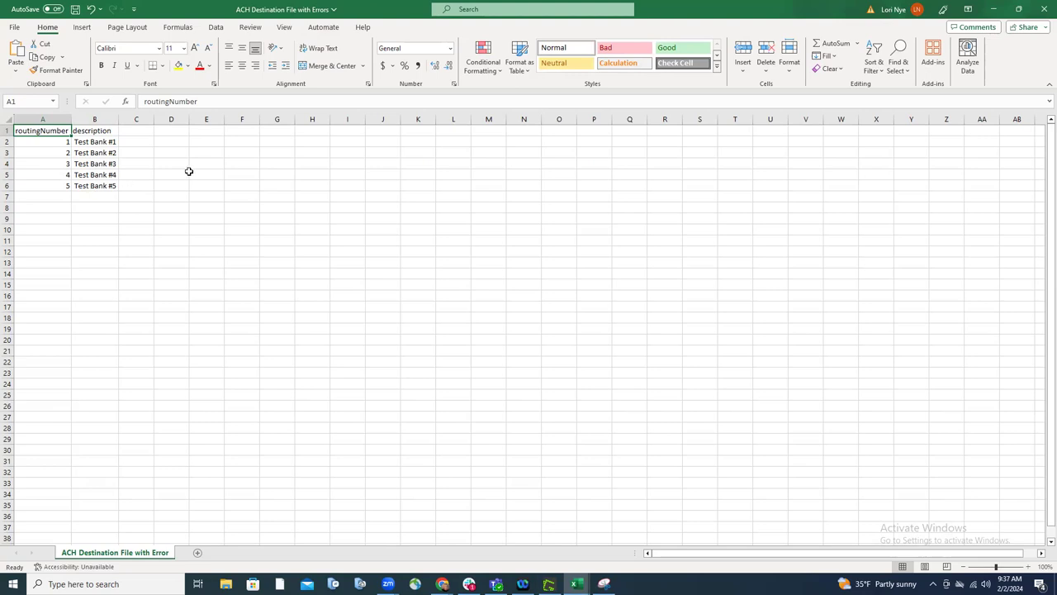
left_click(991, 10)
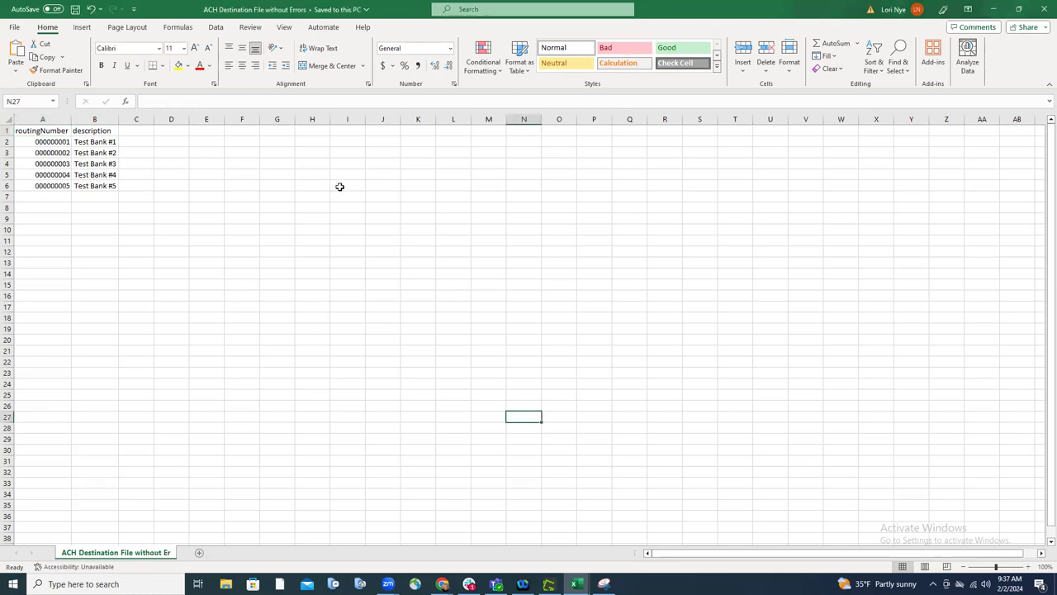
left_click(992, 10)
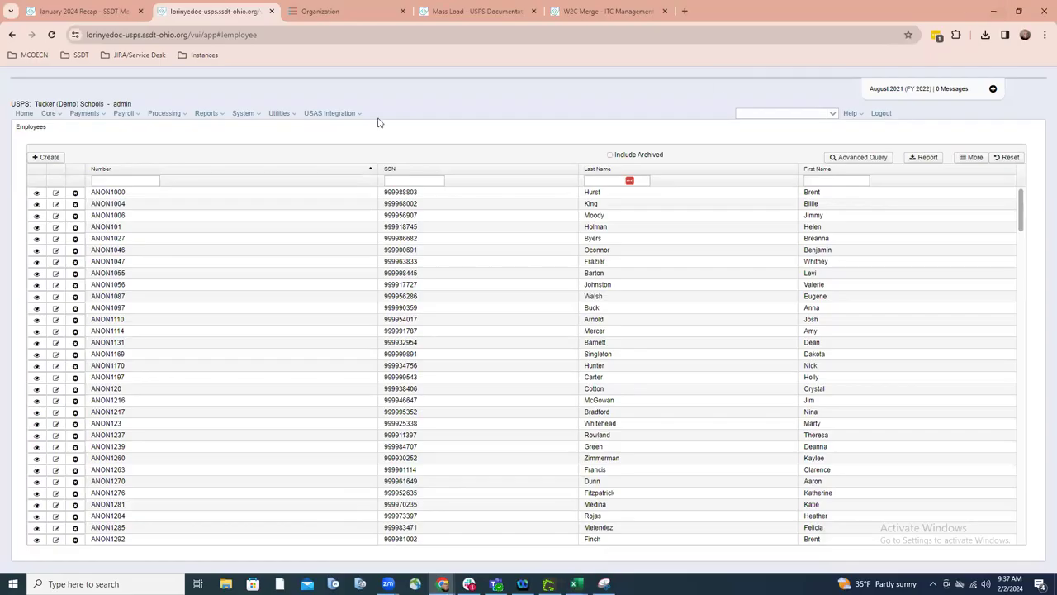
Return to Utilities > Mass Load and bring up the Choose File picker on Downloads
left_click(272, 120)
left_click(286, 183)
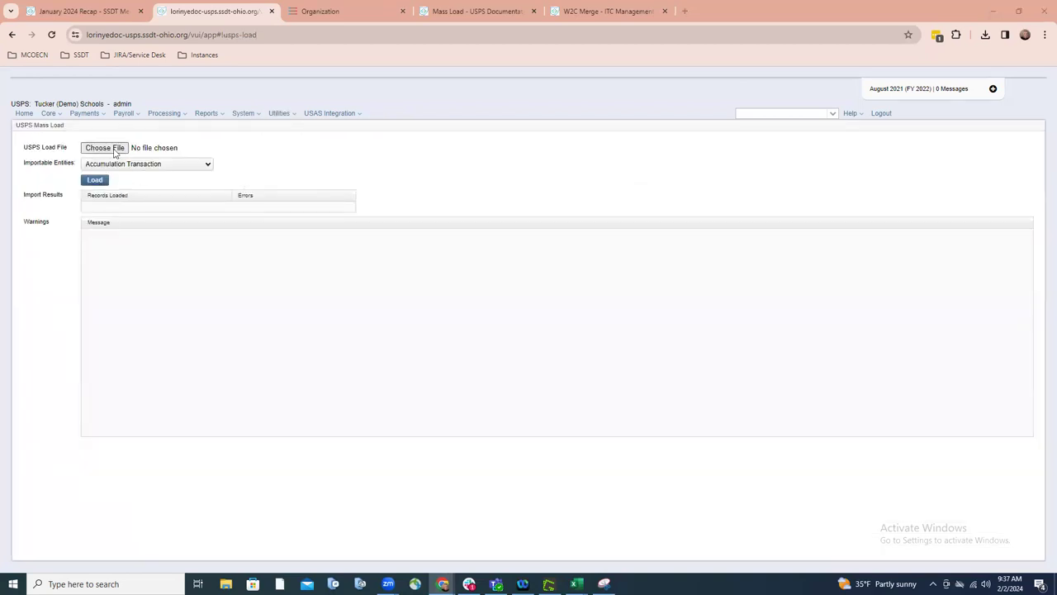
left_click(116, 152)
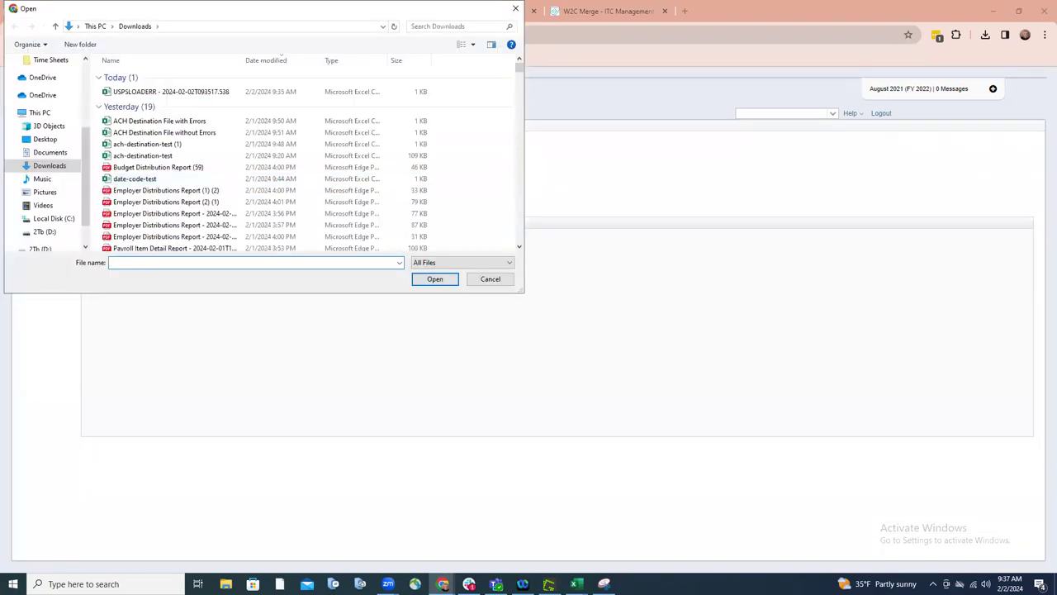
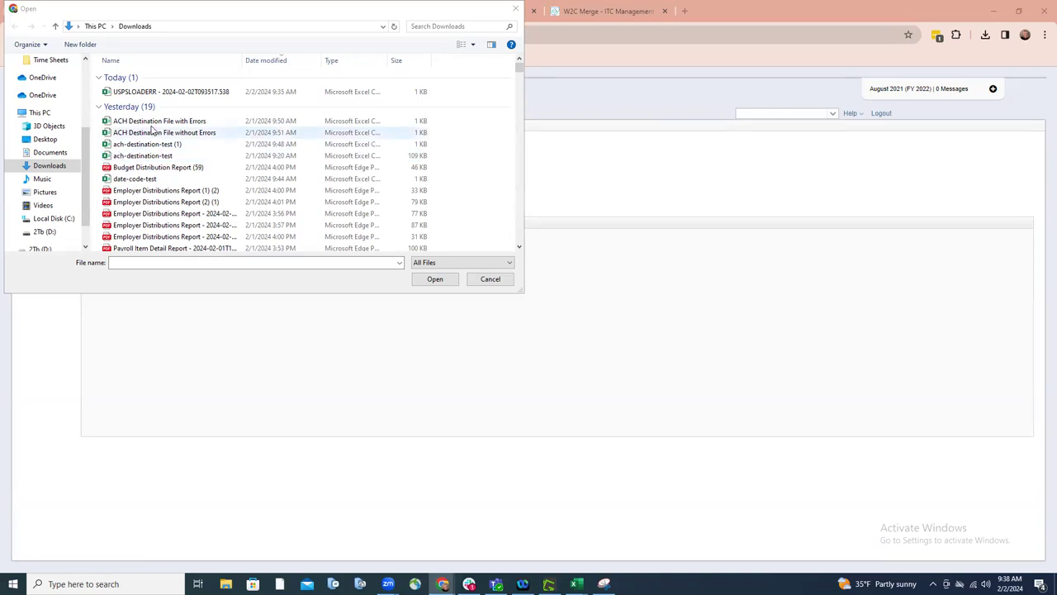
Choose 'ACH Destination File with Errors' as the load file, with Ach Destination as the importable entity
double_click(153, 122)
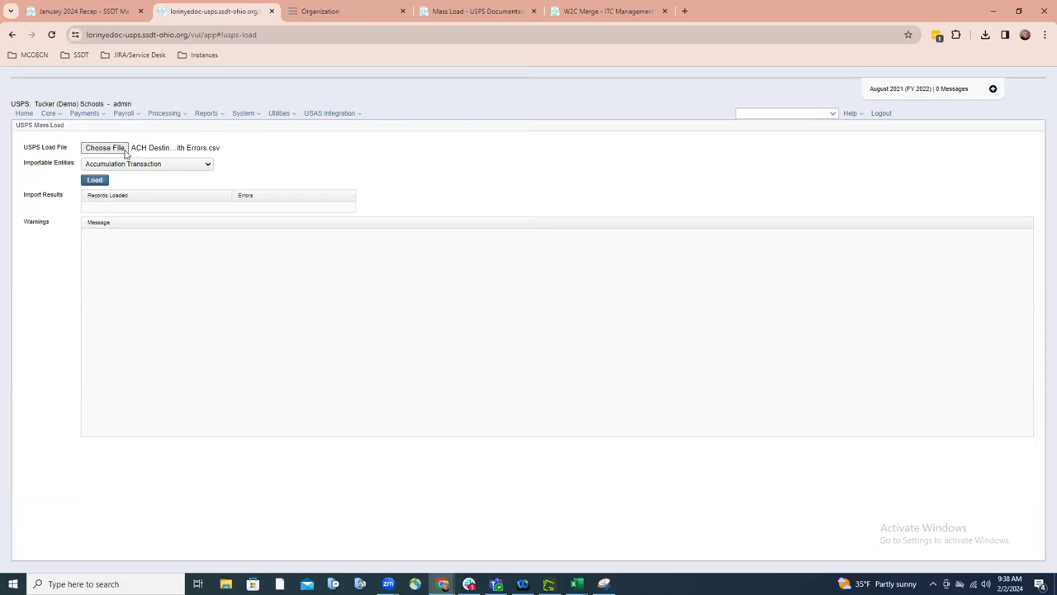
left_click(208, 168)
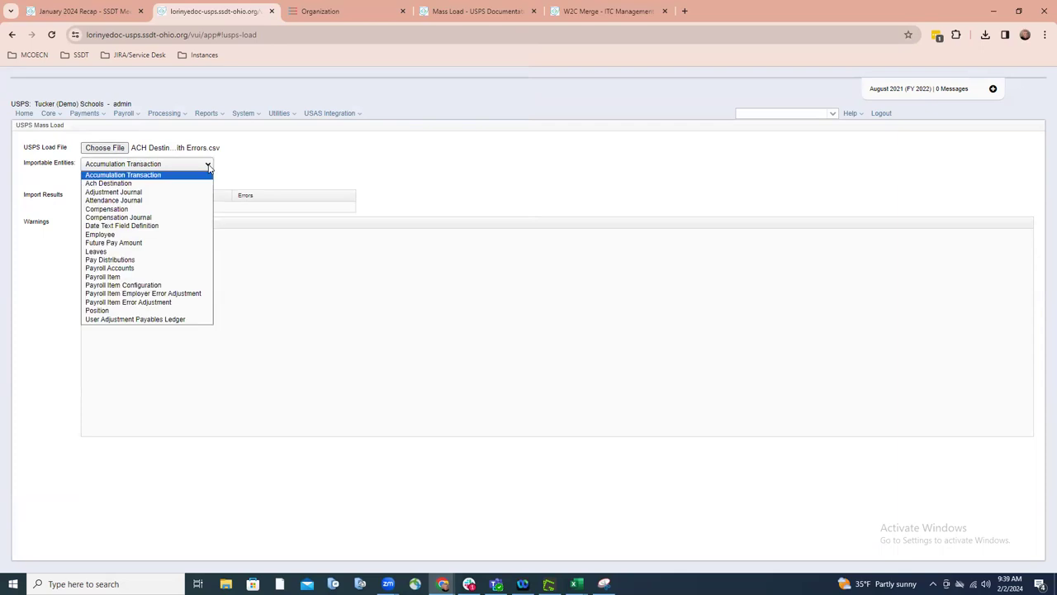
left_click(195, 183)
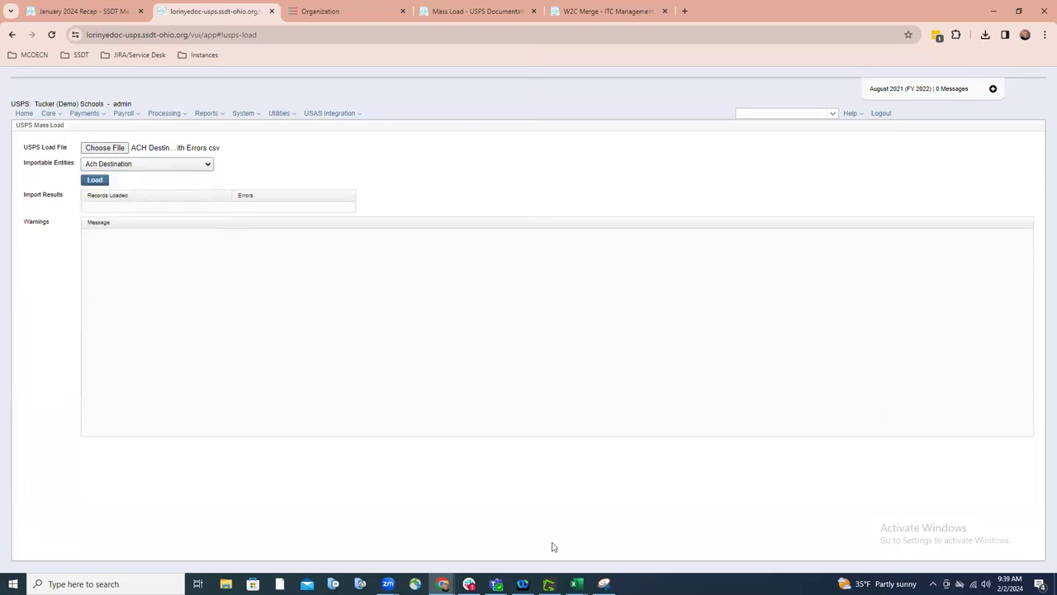
mouse_move(577, 584)
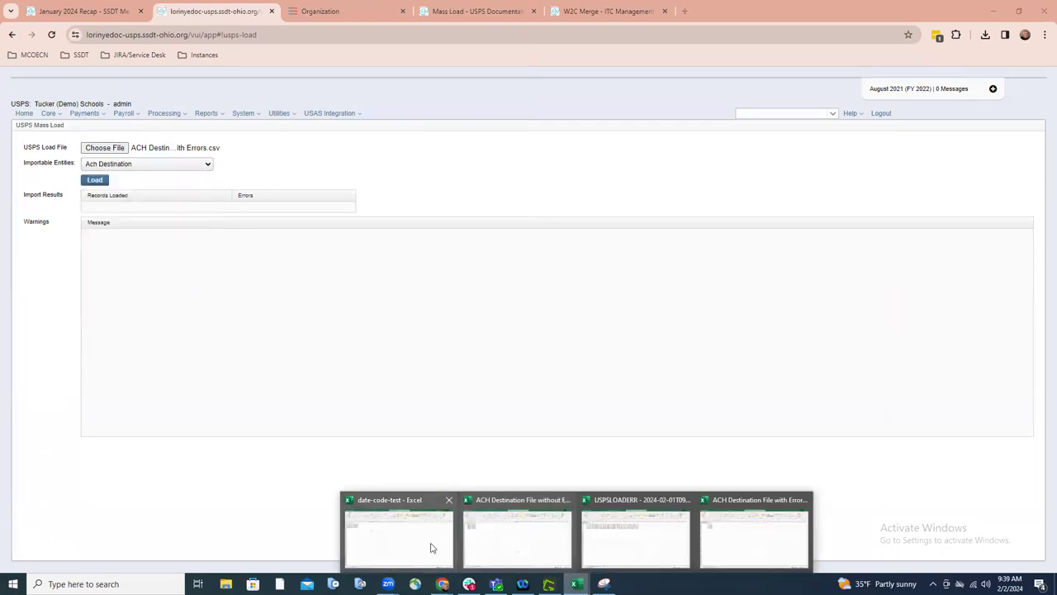
left_click(492, 537)
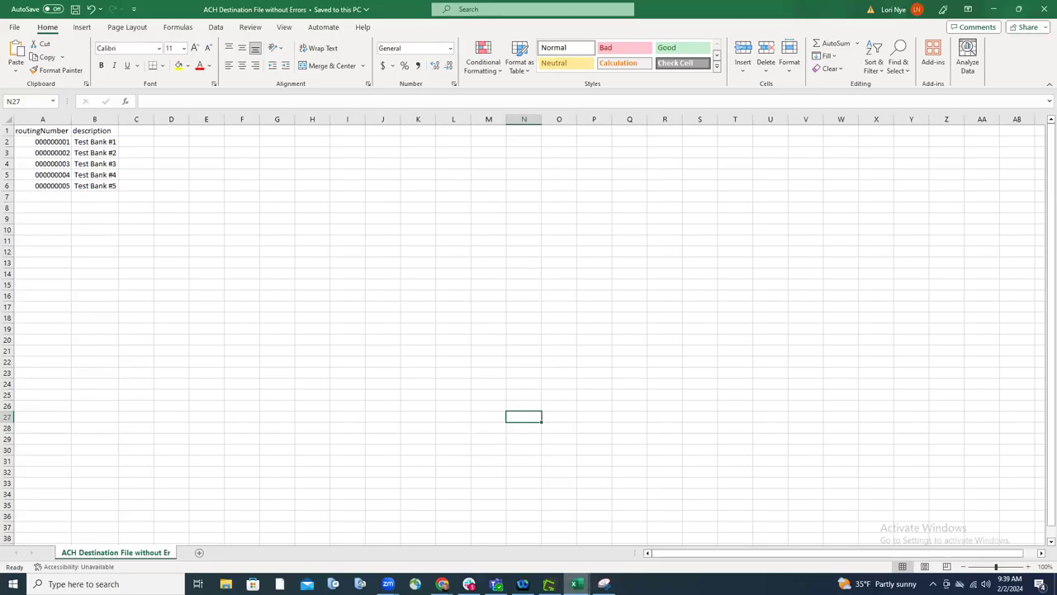
left_click(710, 536)
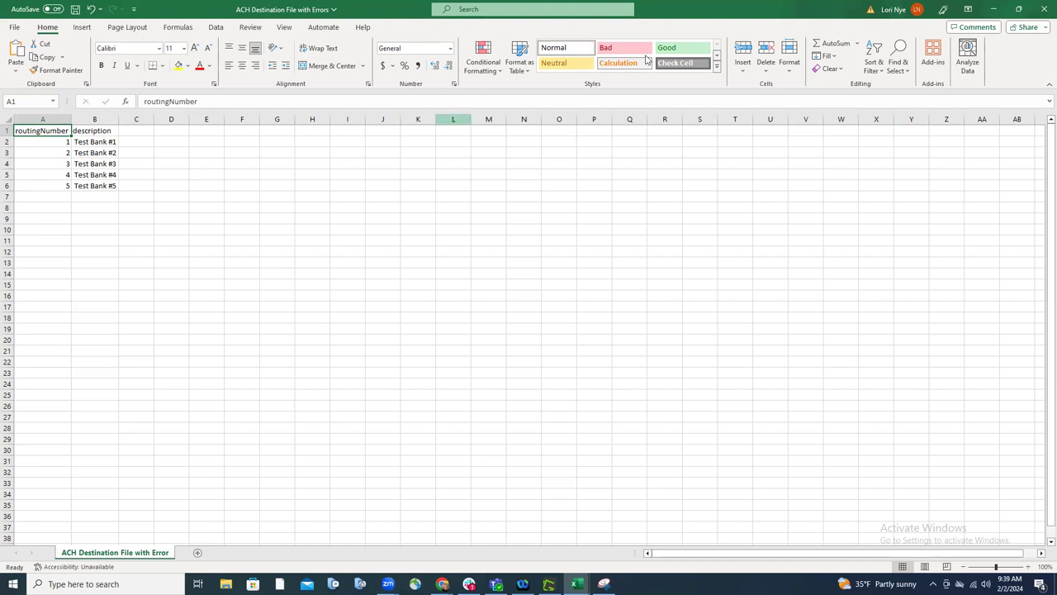
left_click(997, 11)
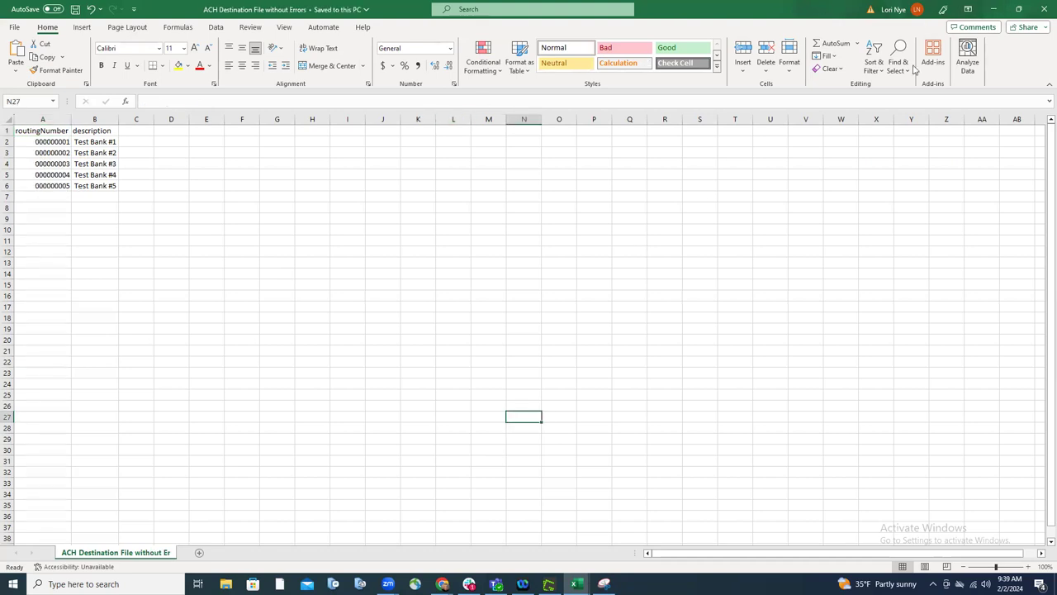
left_click(996, 11)
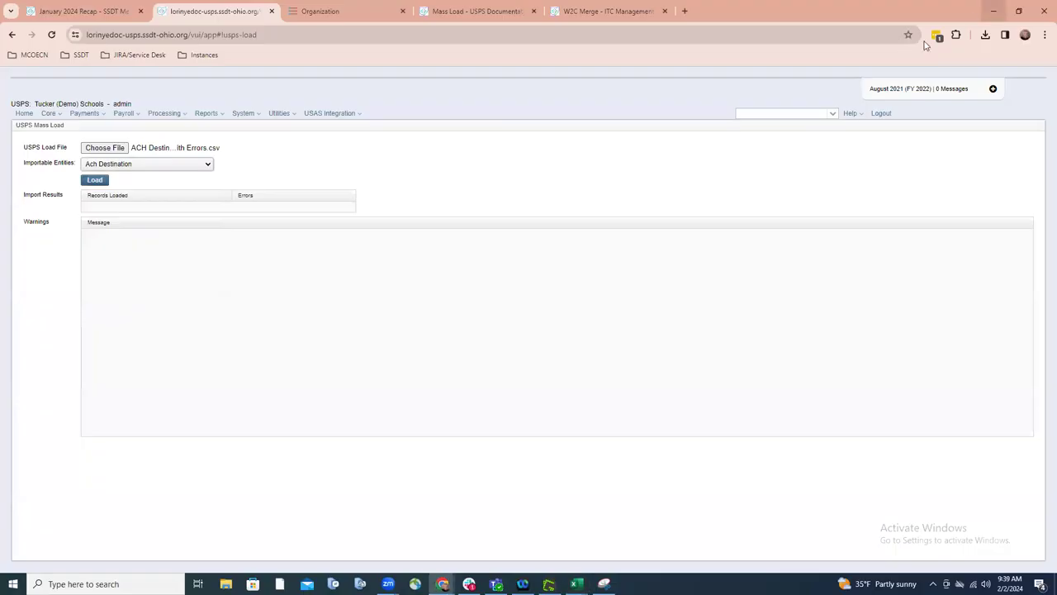
left_click(487, 12)
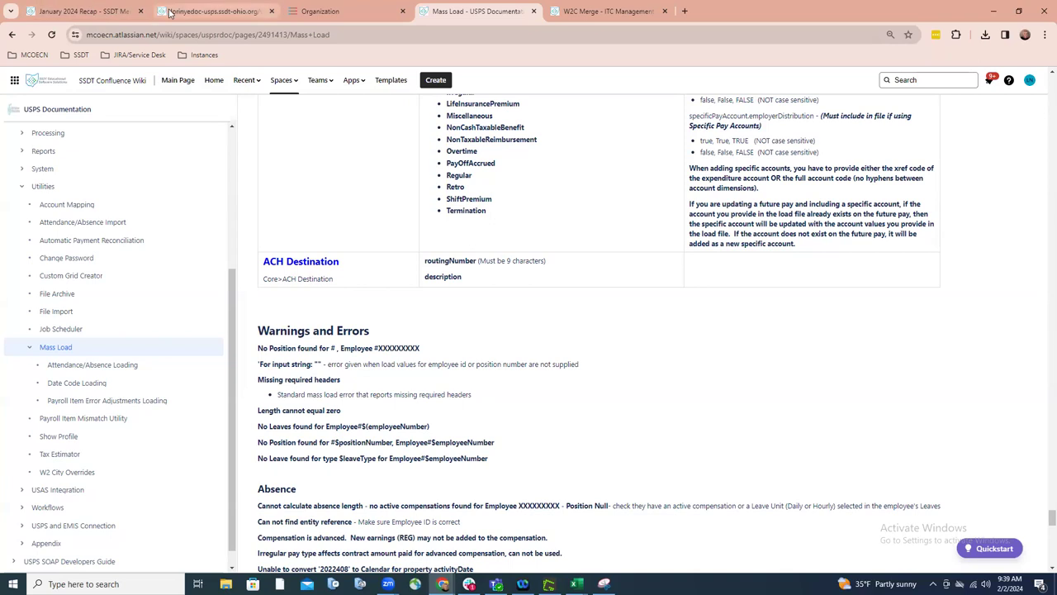
left_click(211, 11)
Mass-load the file as Ach Destination, getting 0 records and 5 errors, and open the USPSLOADERR report
left_click(169, 164)
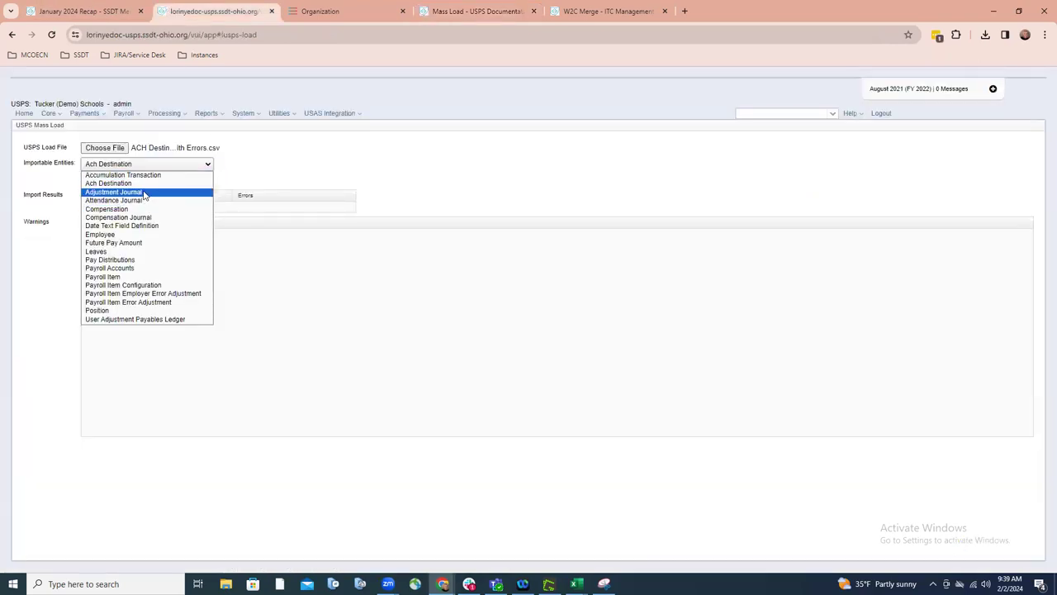
left_click(146, 183)
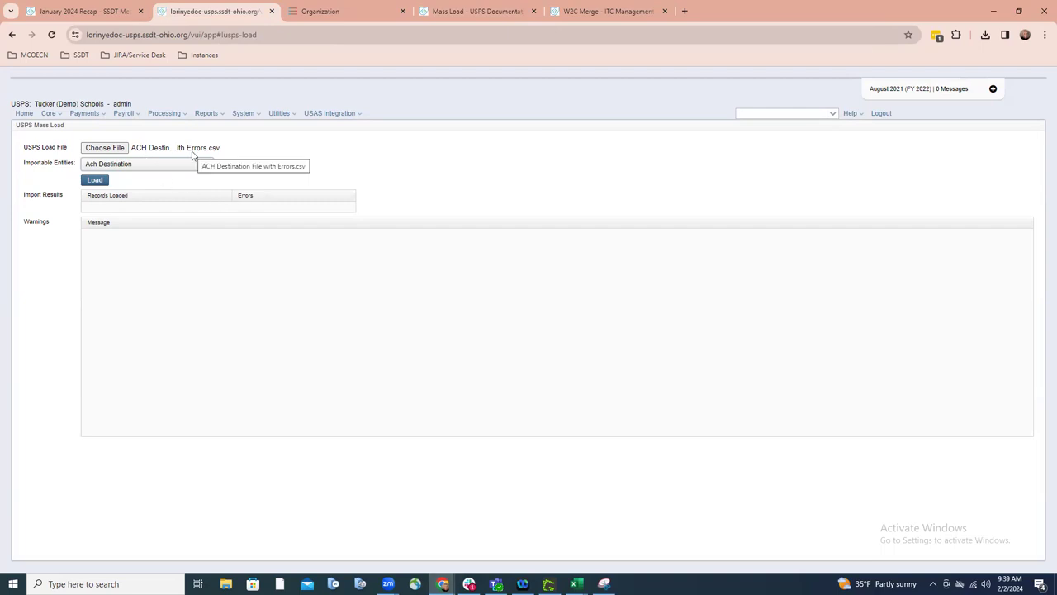
left_click(99, 181)
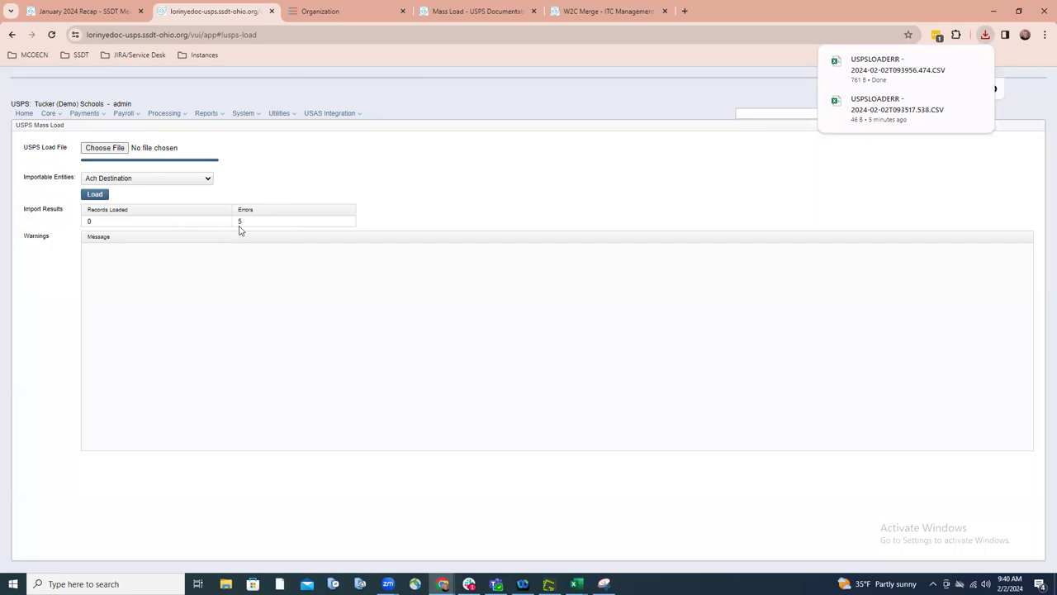
left_click(864, 77)
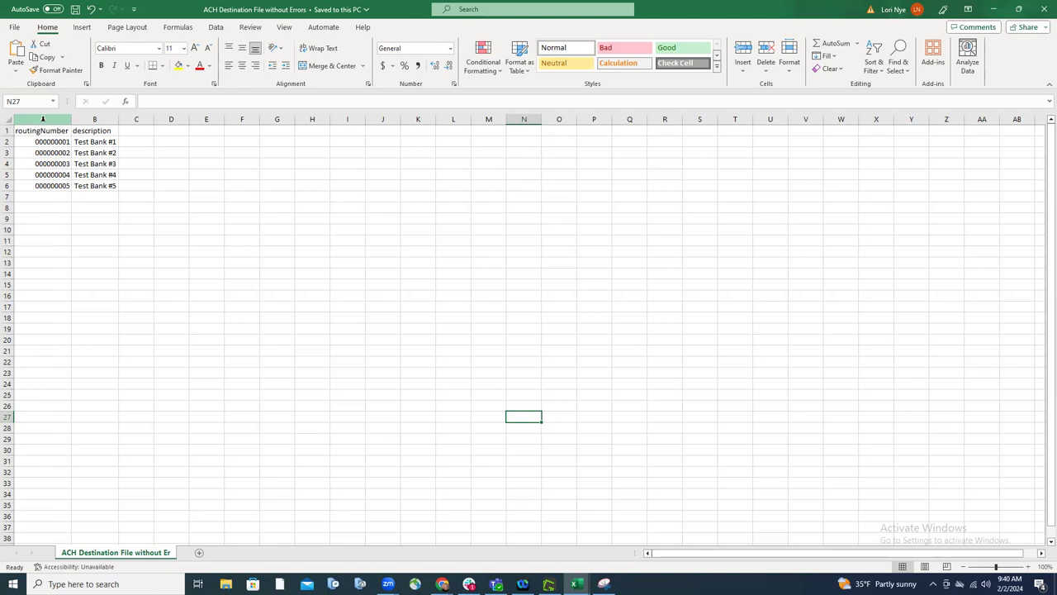
Give column A the custom 000000000 number format so routing numbers keep their leading zeros
right_click(43, 119)
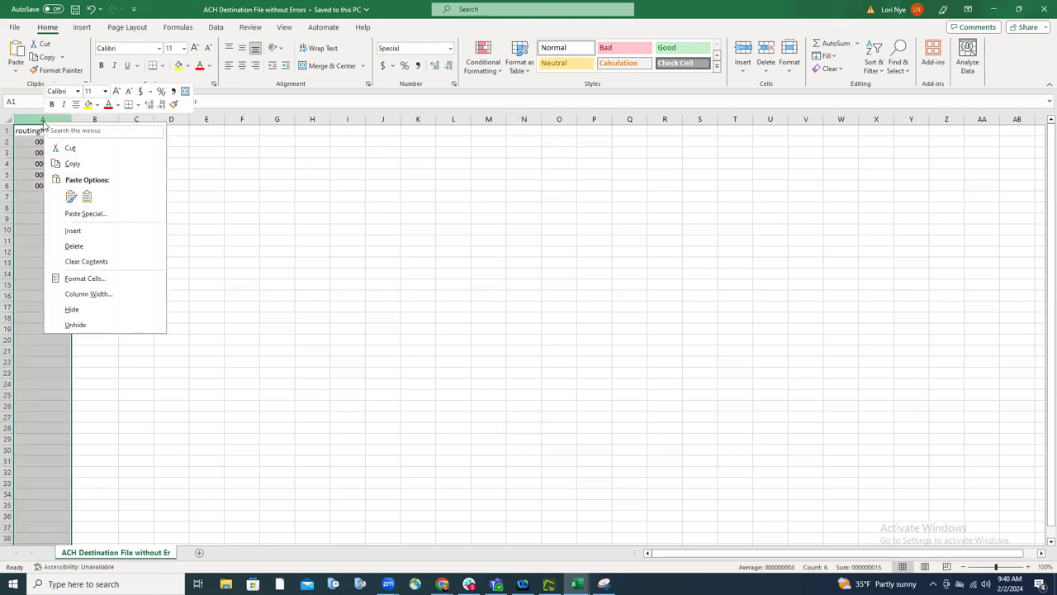
left_click(85, 280)
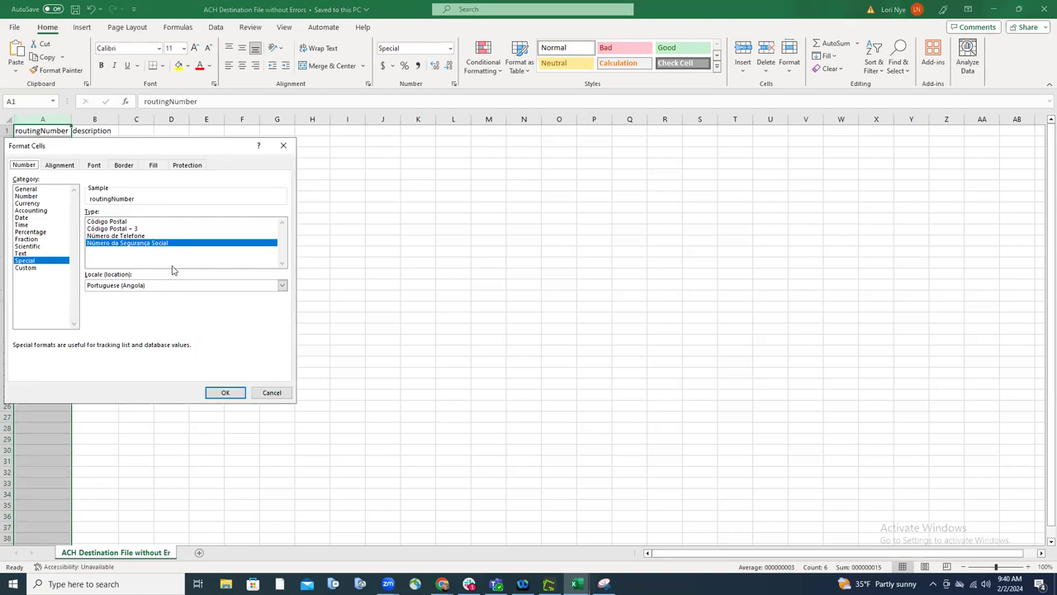
left_click(32, 269)
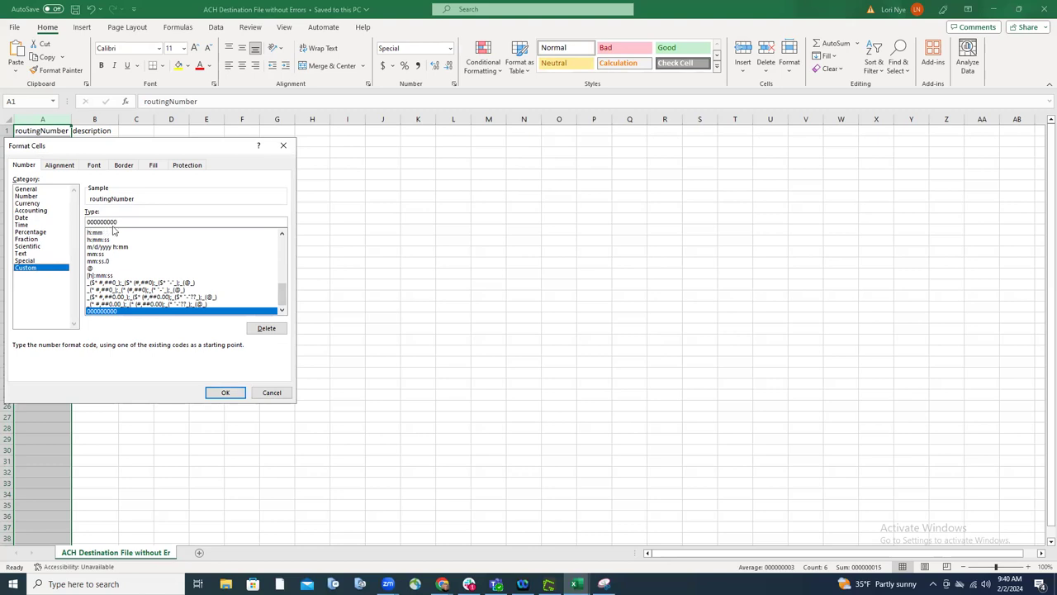
left_click(225, 392)
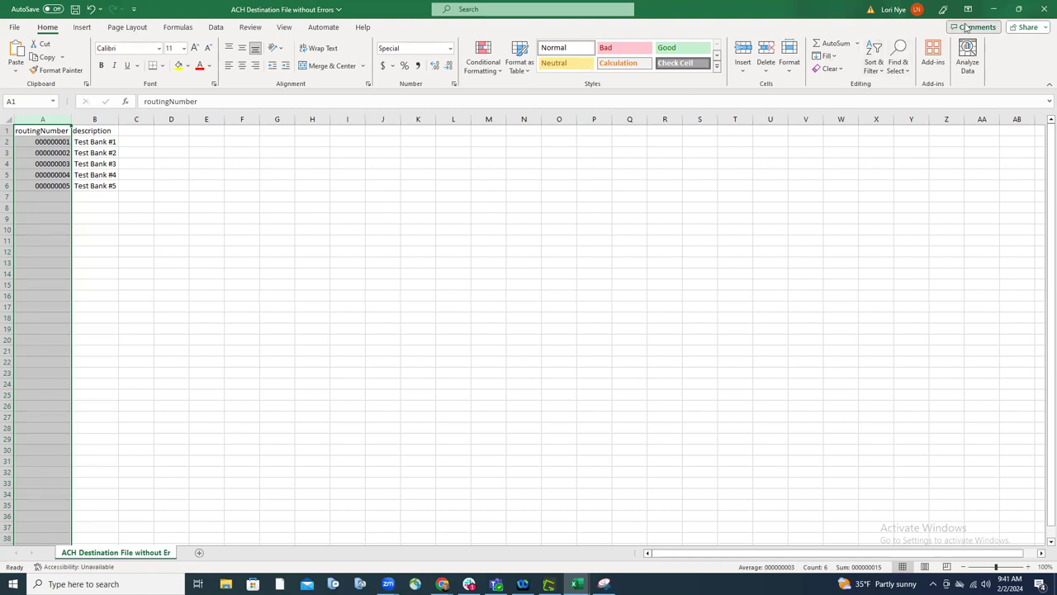
left_click(992, 9)
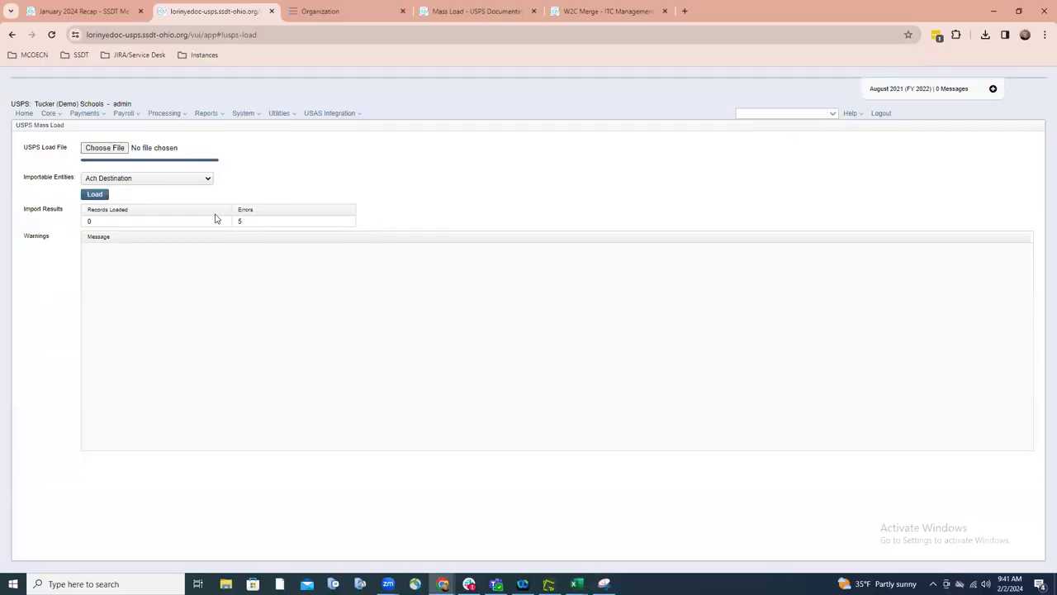
Load 'ACH Destination File without Errors' as Ach Destination, getting 5 records and 0 errors
left_click(102, 152)
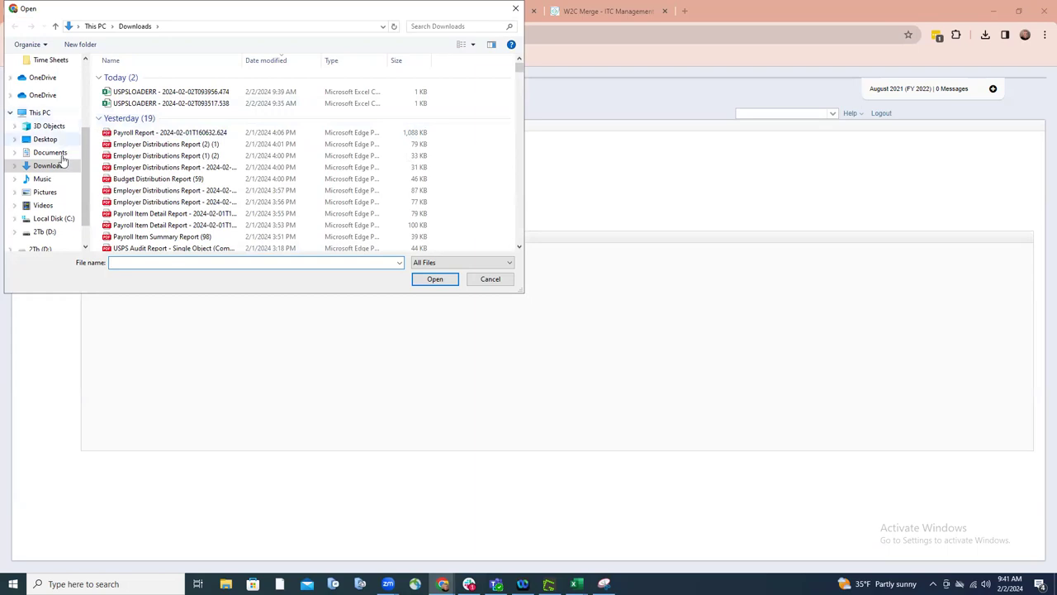
left_click_drag(121, 146, 153, 201)
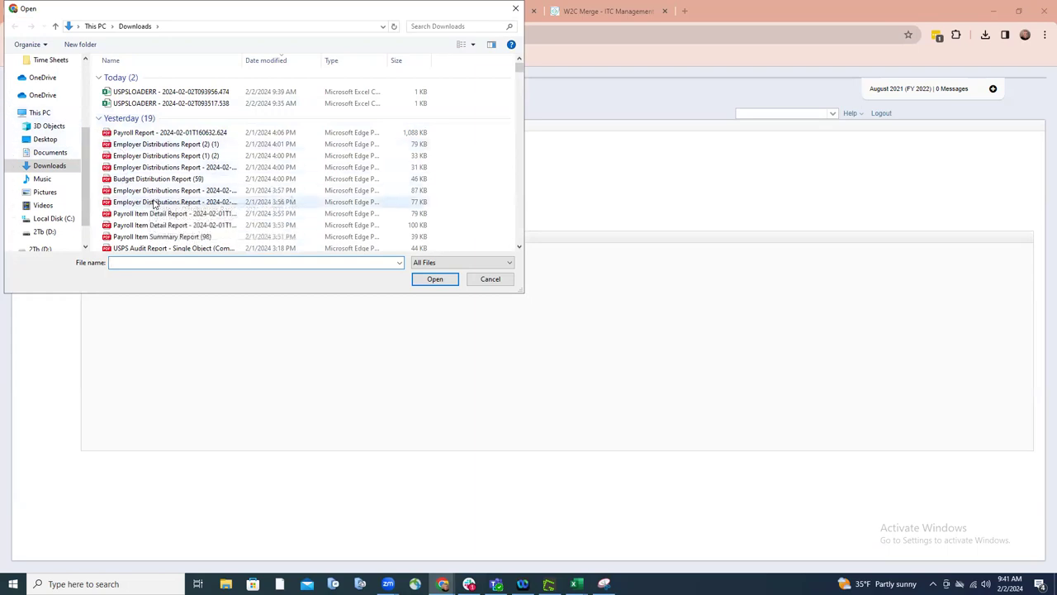
scroll(154, 202, "down", 1)
scroll(155, 203, "down", 1)
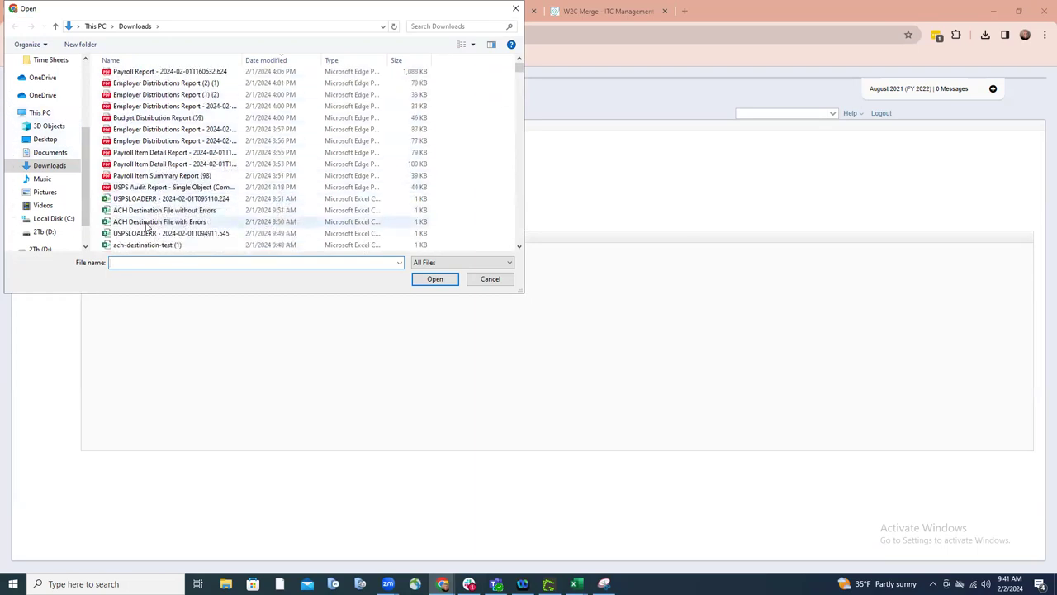
left_click(157, 212)
double_click(157, 212)
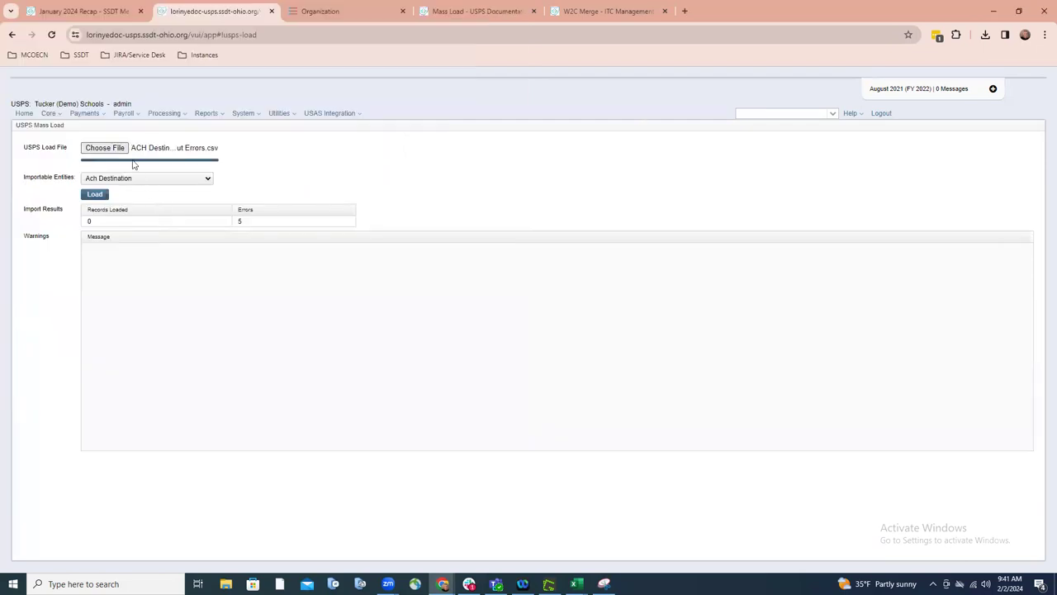
left_click(97, 197)
left_click(51, 113)
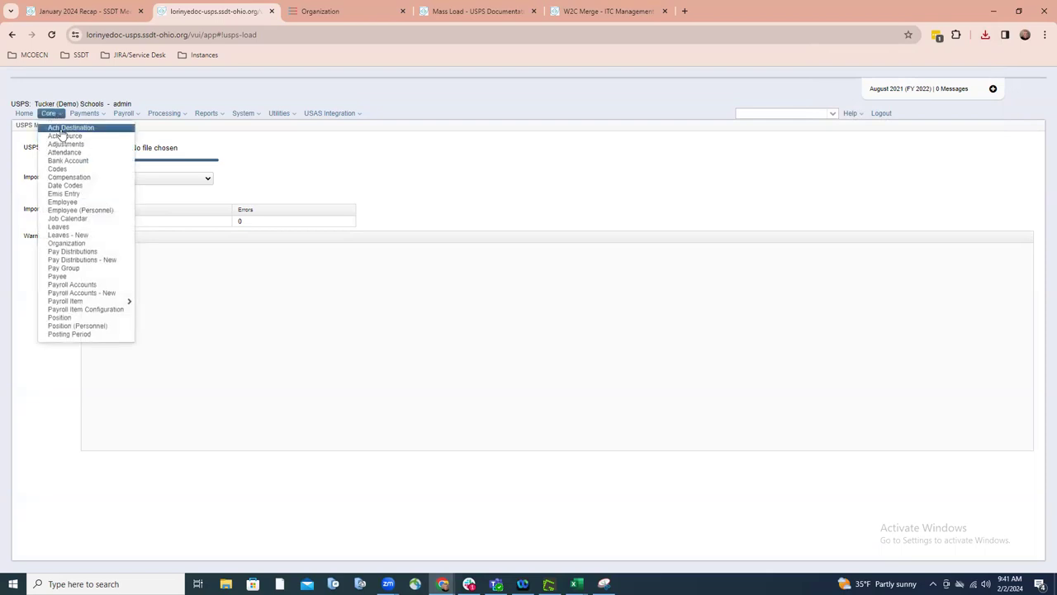
Open the Core > Ach Destination grid showing Test Bank #1–#5 at routing numbers 000000001–000000005
left_click(63, 127)
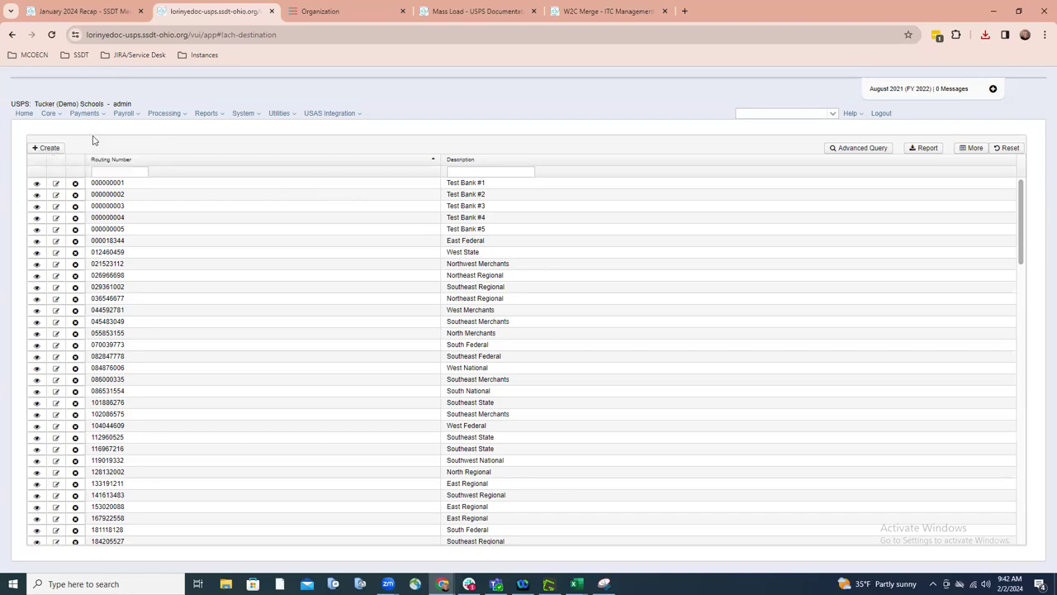
left_click(101, 15)
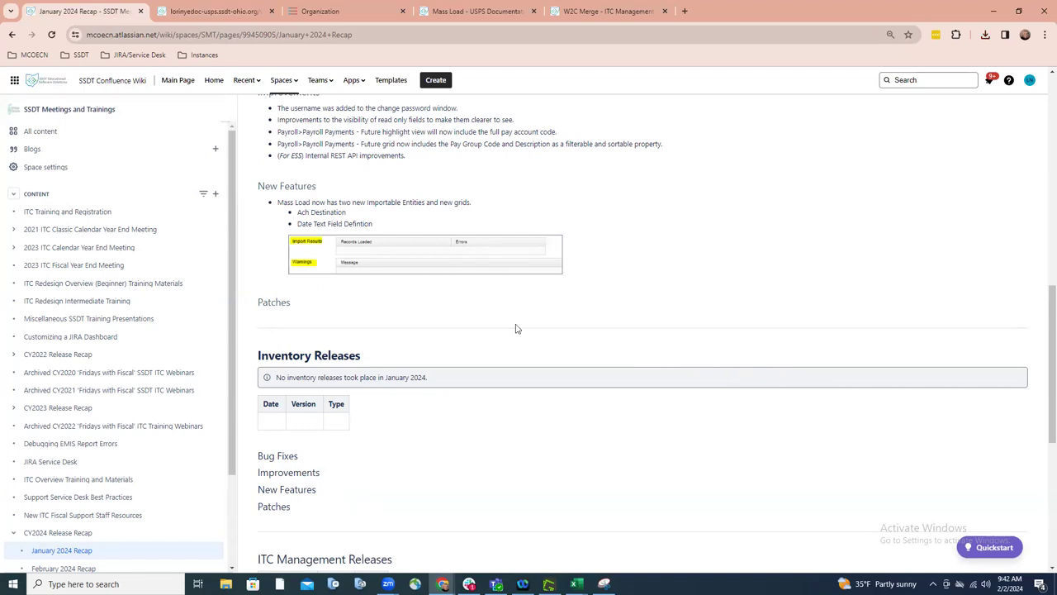
scroll(514, 326, "down", 3)
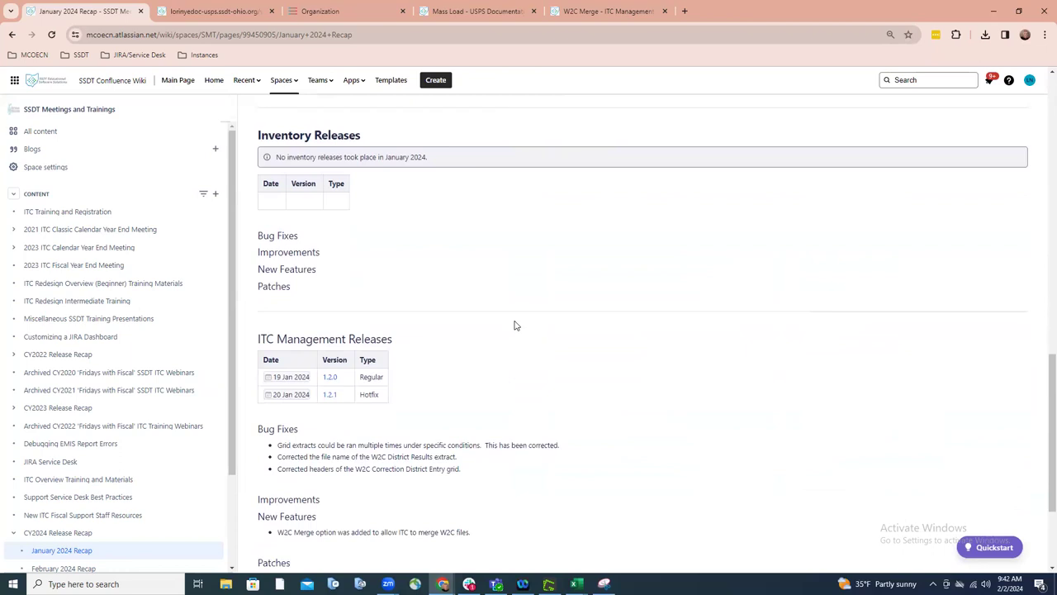
scroll(513, 326, "down", 2)
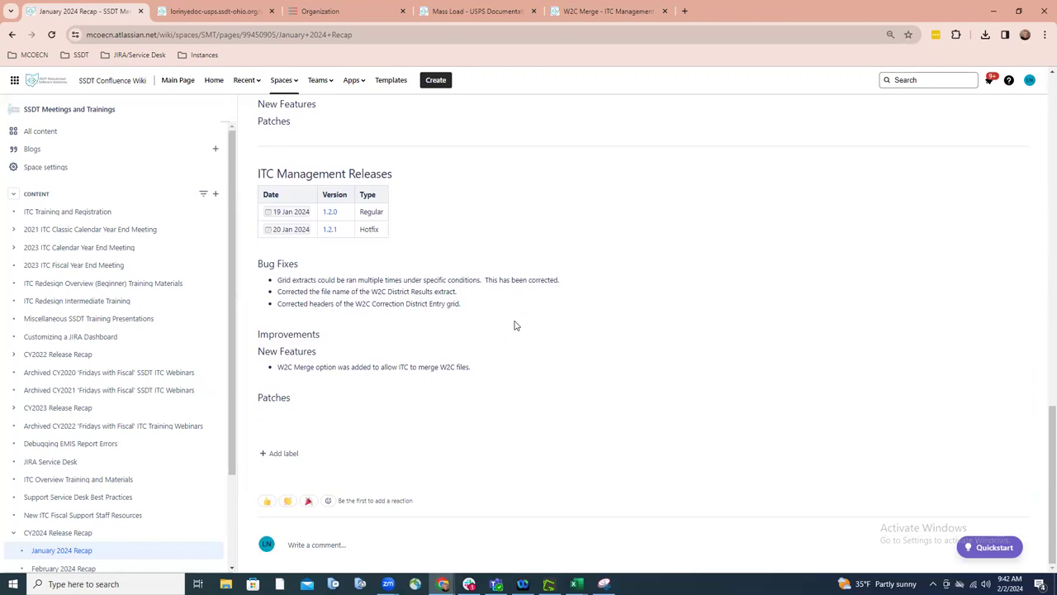
scroll(514, 325, "up", 5)
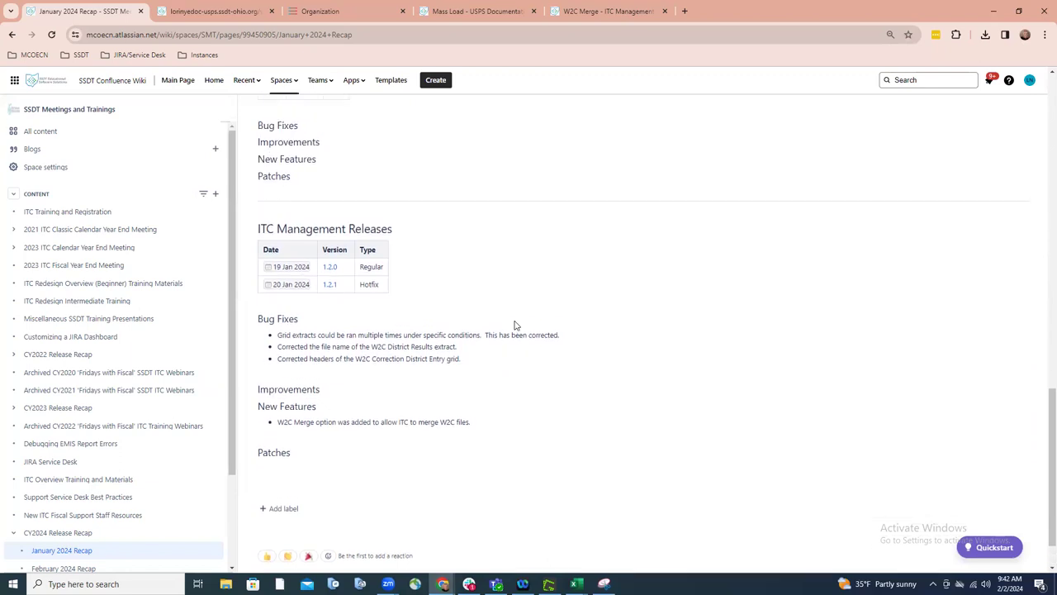
scroll(514, 326, "up", 1)
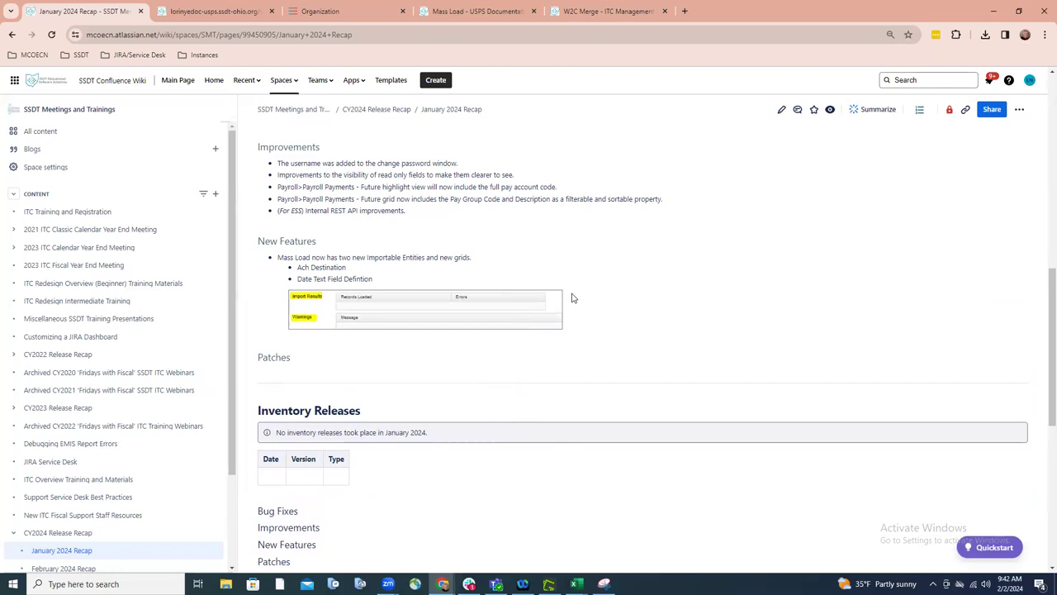
scroll(584, 304, "down", 2)
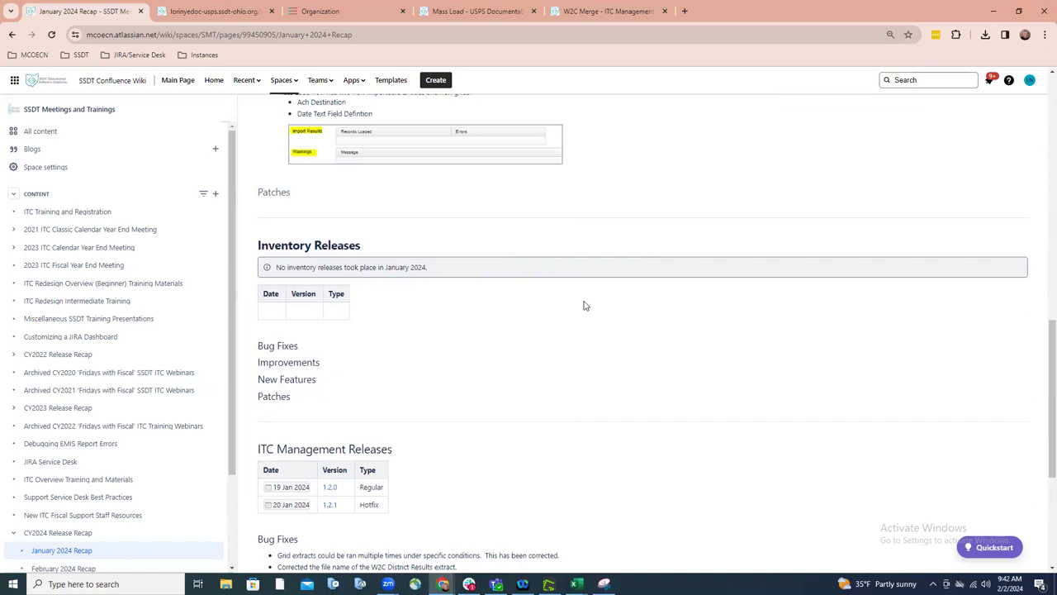
scroll(584, 305, "down", 1)
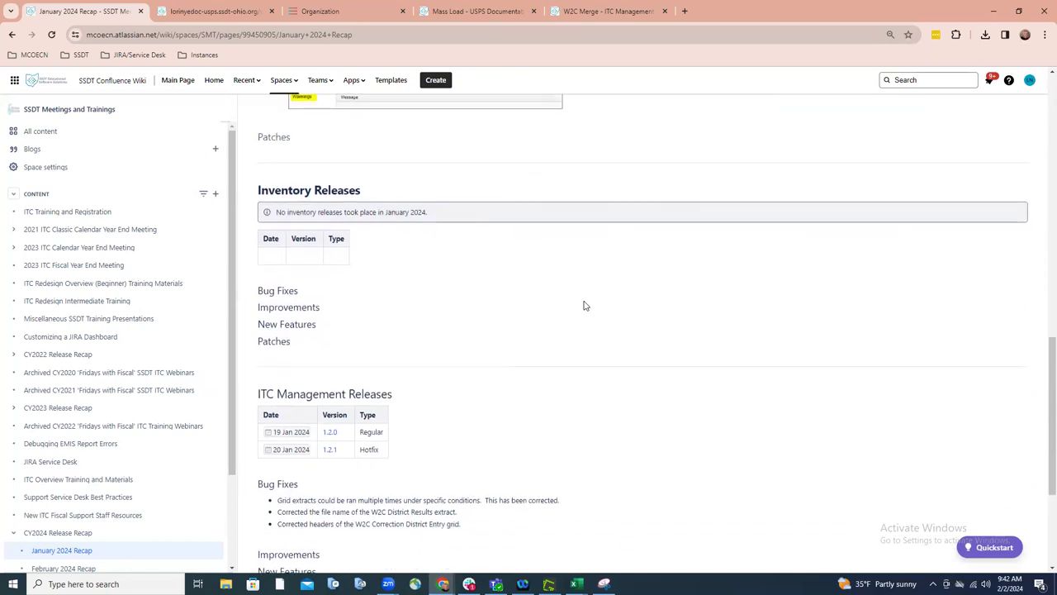
scroll(584, 305, "down", 3)
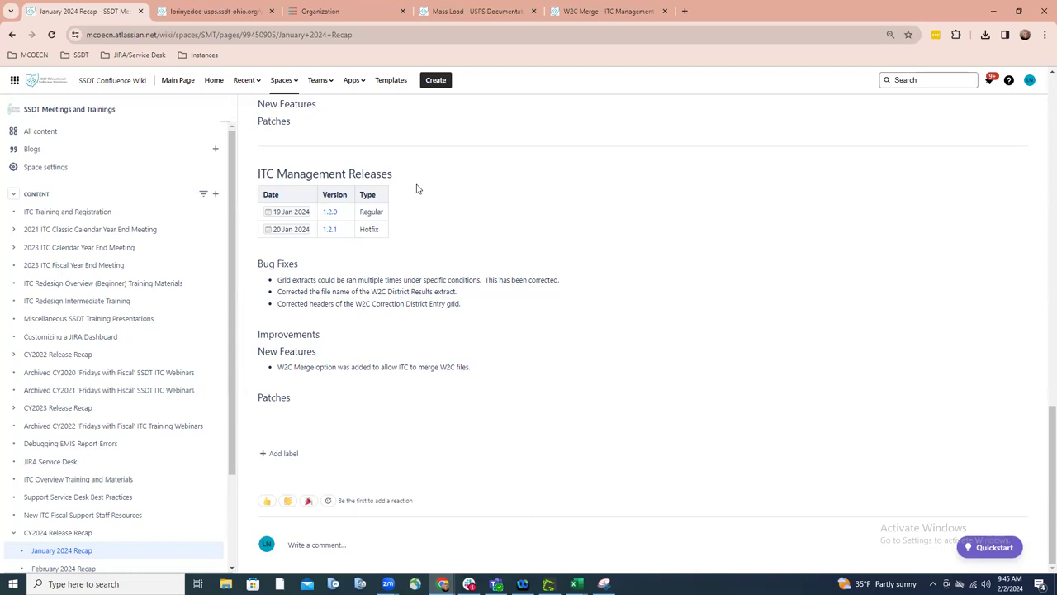
View ITC Management's W2C Merge page, comparing it with W2 Merge, then open its Confluence documentation
left_click(337, 11)
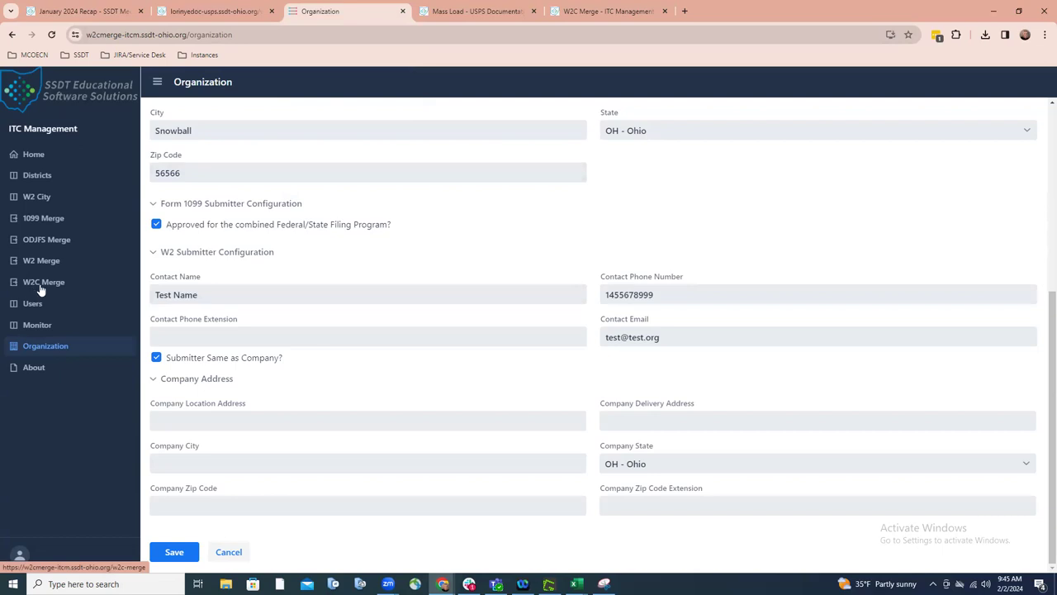
left_click(40, 289)
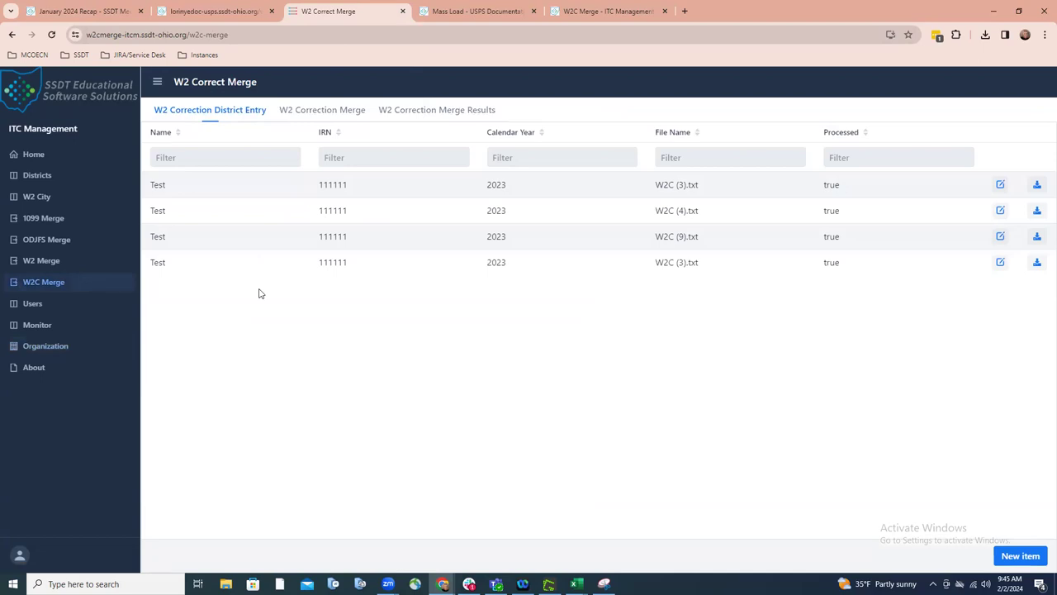
left_click(46, 265)
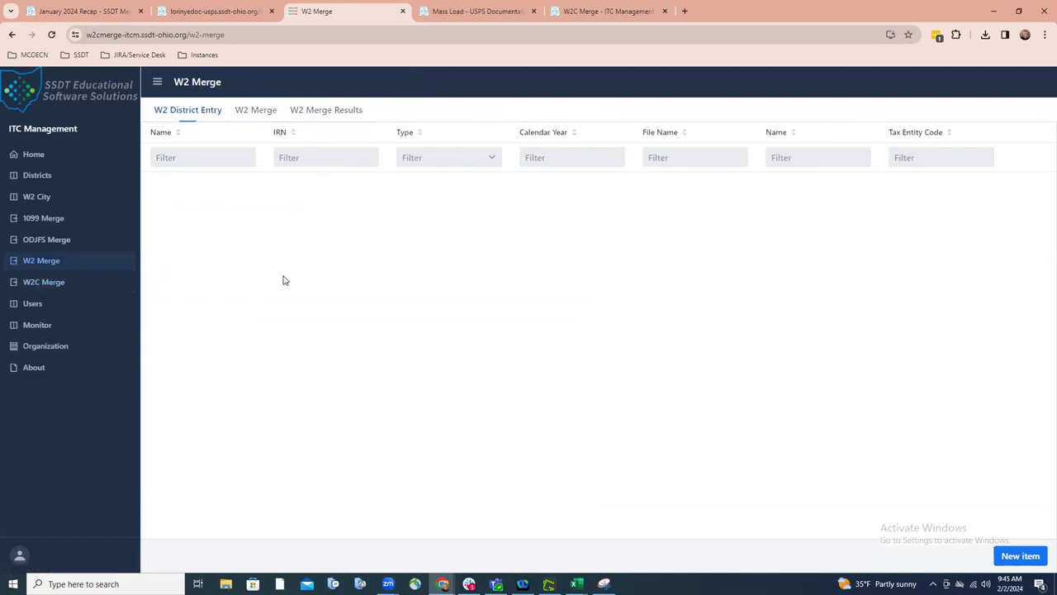
left_click(54, 283)
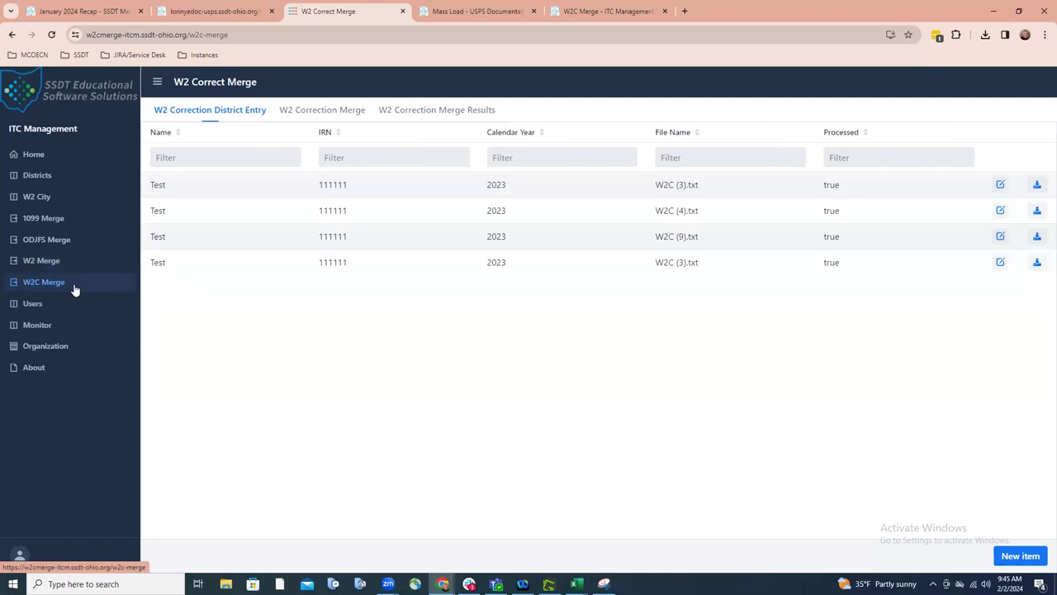
left_click(609, 11)
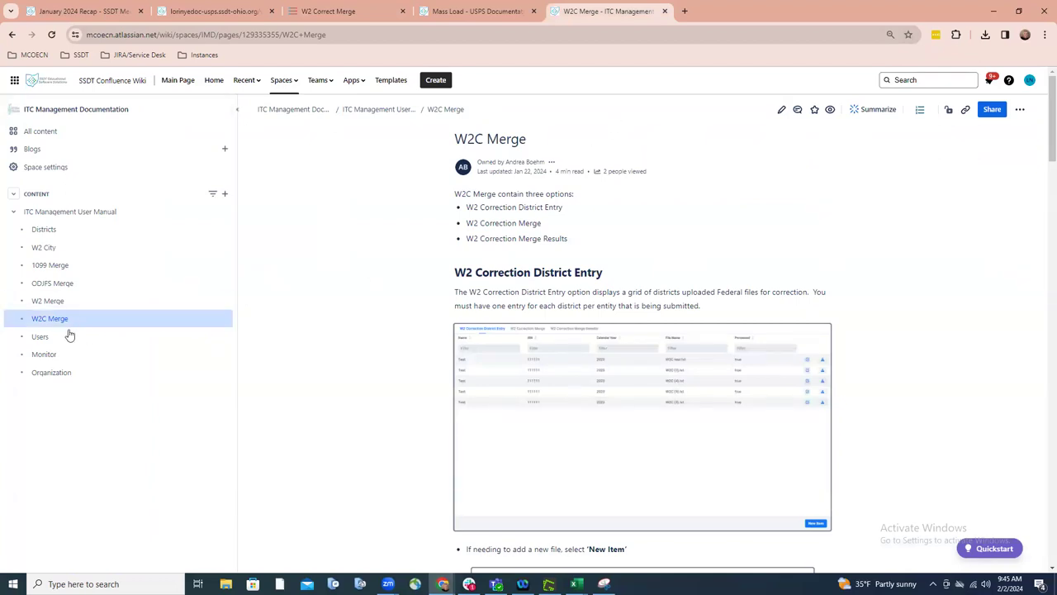
Read through the W2C Merge documentation and go back to the January 2024 Recap release notes
mouse_move(44, 326)
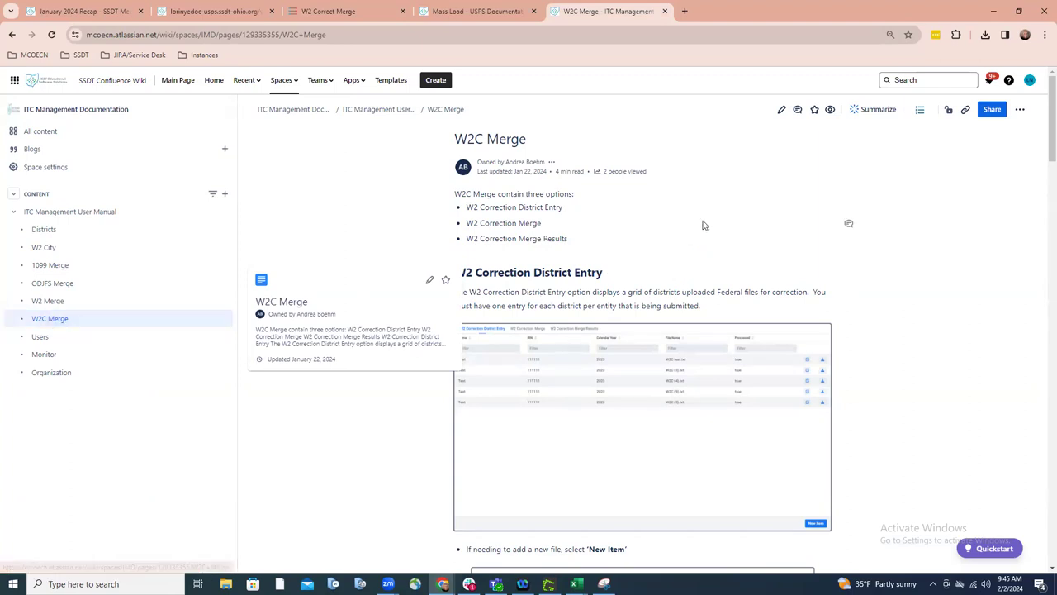
scroll(702, 302, "down", 3)
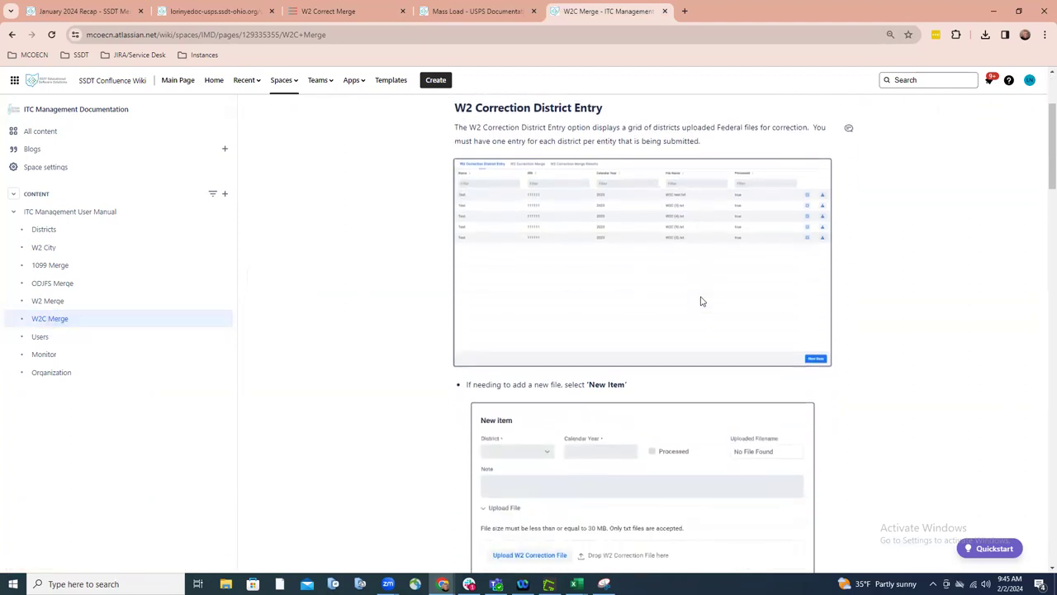
scroll(702, 302, "down", 1)
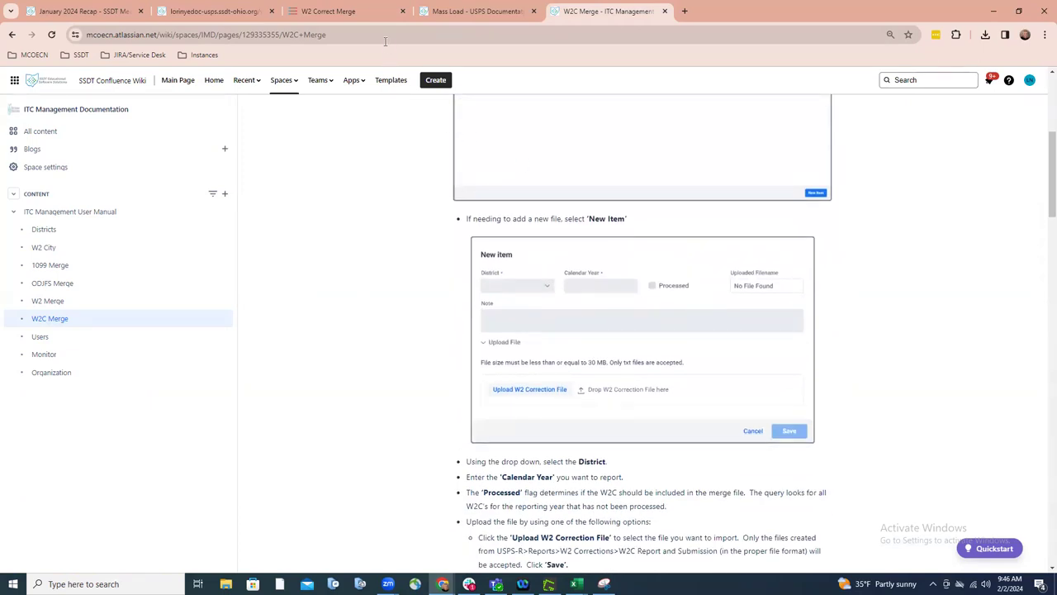
left_click(375, 13)
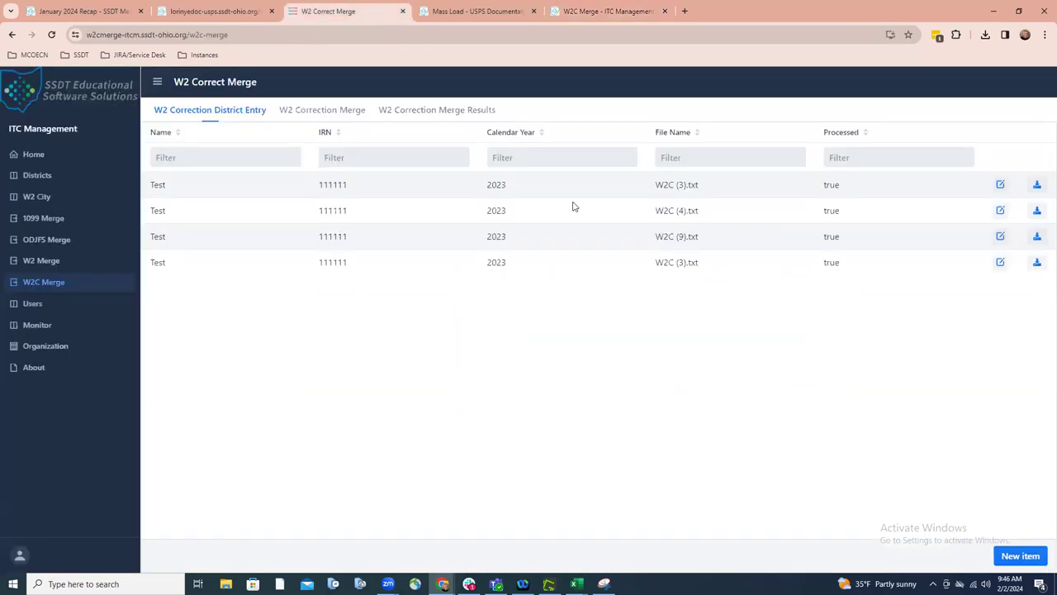
left_click(216, 12)
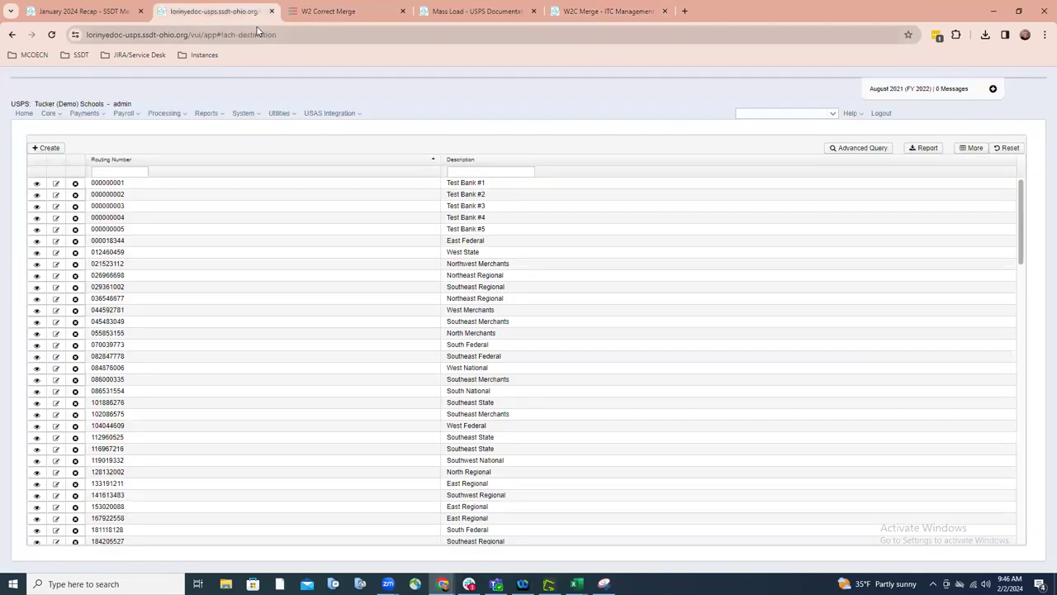
left_click(74, 13)
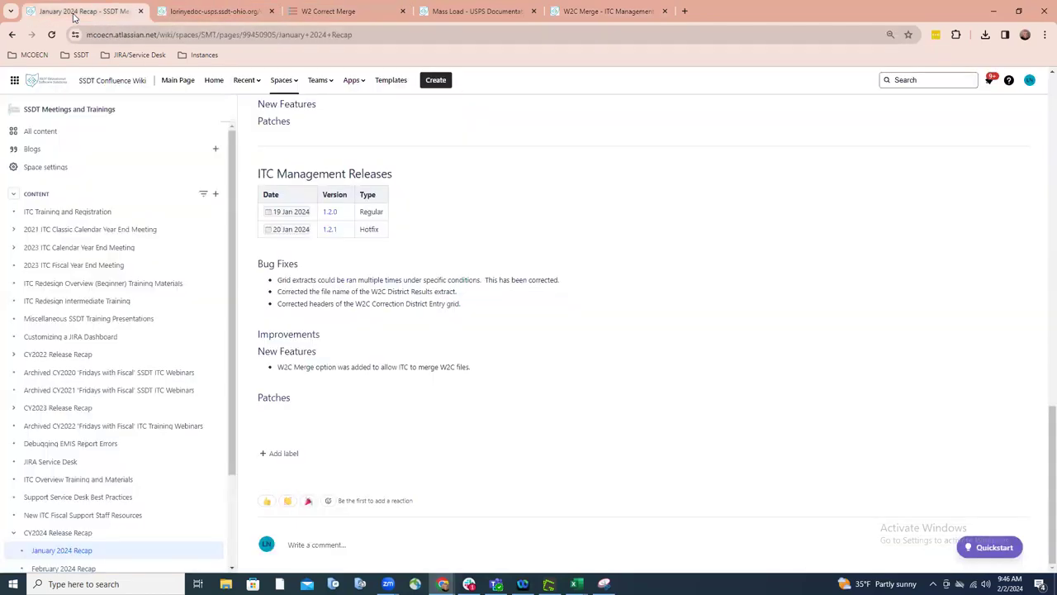